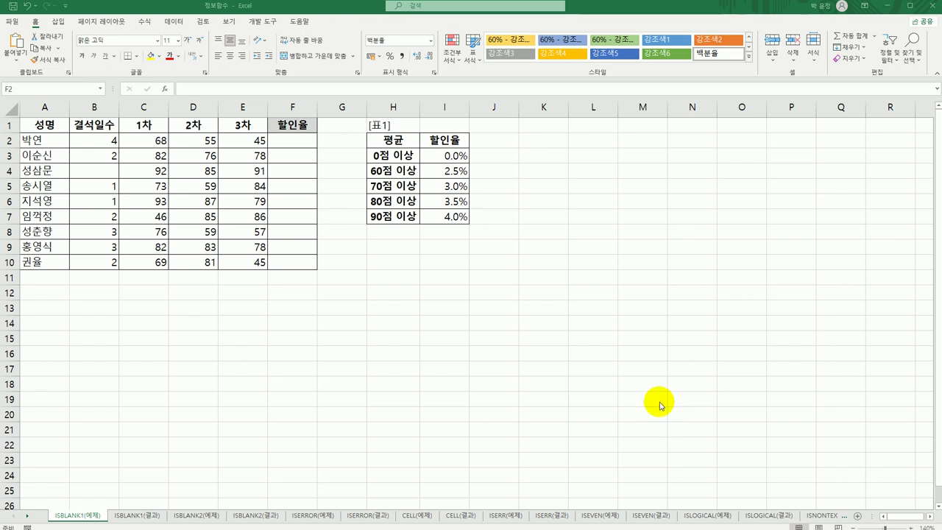
Step: Examine the empty 할인율 column, the first student's three scores and absence count, and the discount table in H3:I7
left_click(307, 143)
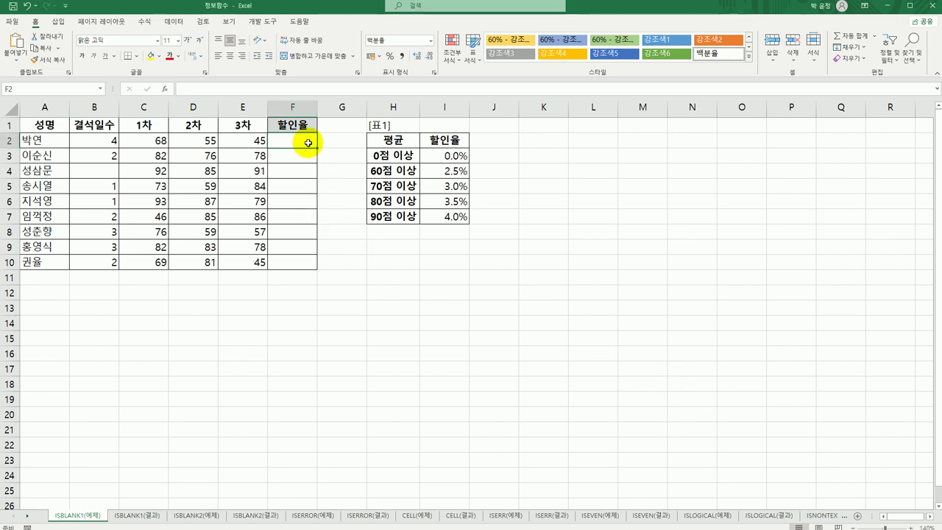
left_click_drag(307, 143, 309, 259)
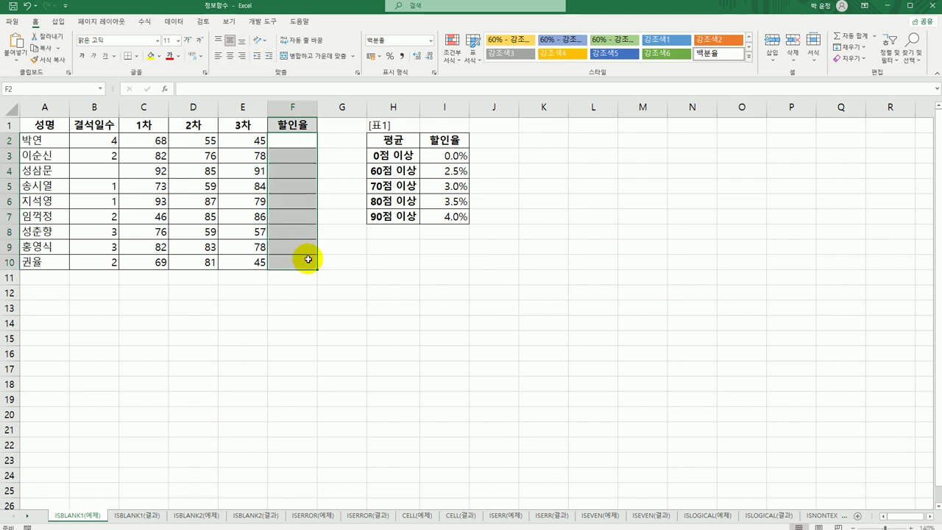
left_click(193, 141)
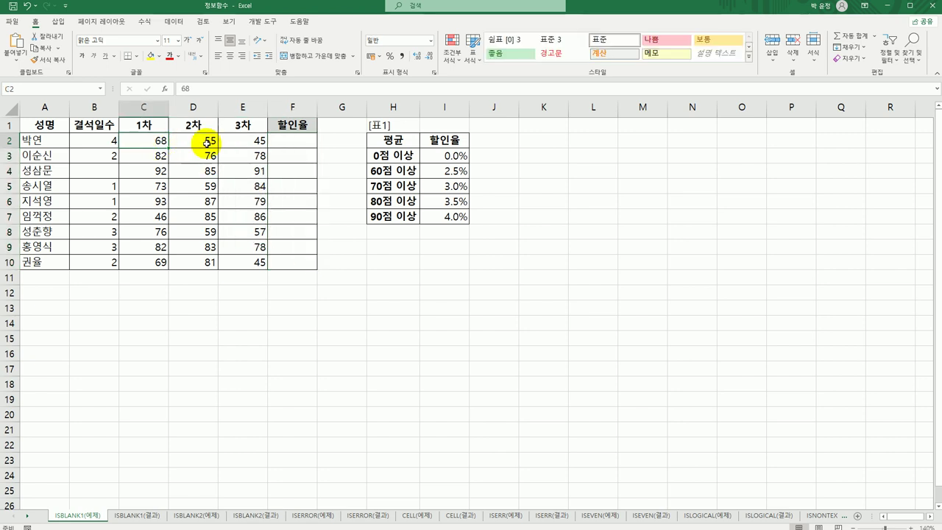
left_click(247, 139)
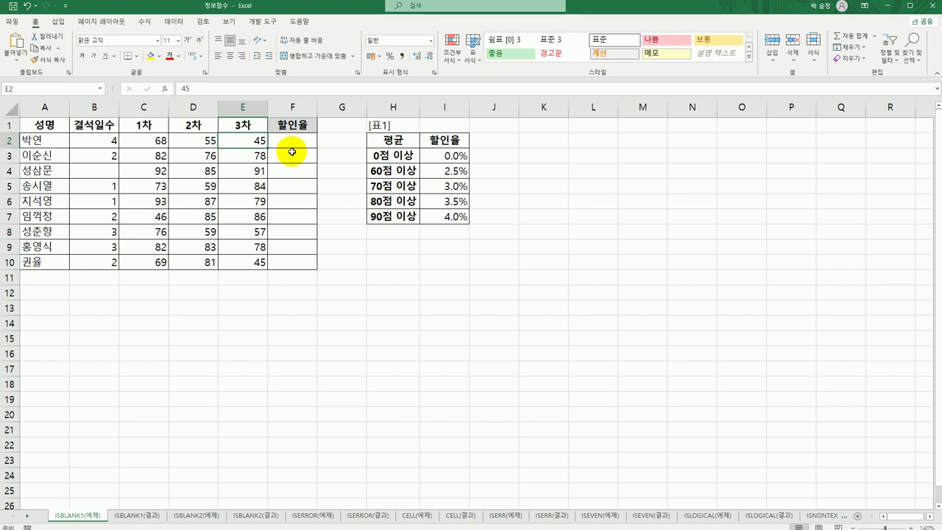
left_click_drag(380, 155, 439, 211)
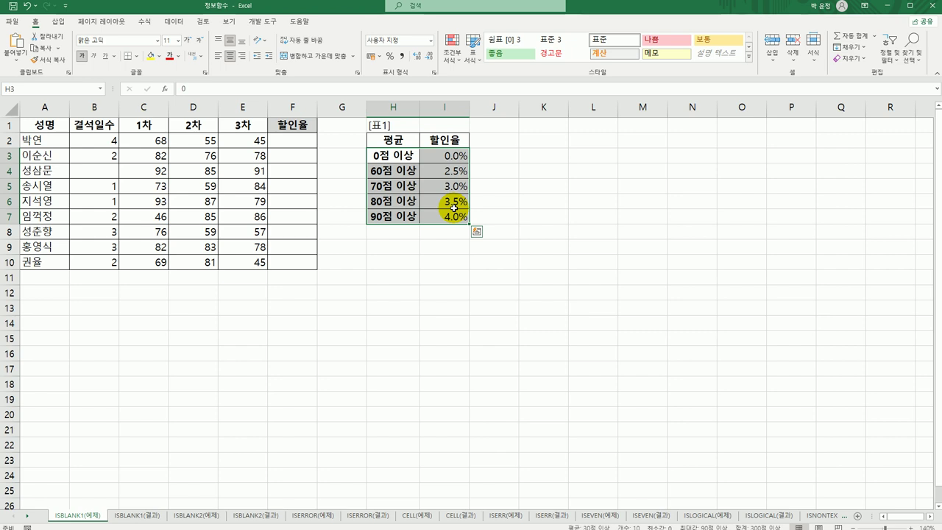
left_click(118, 145)
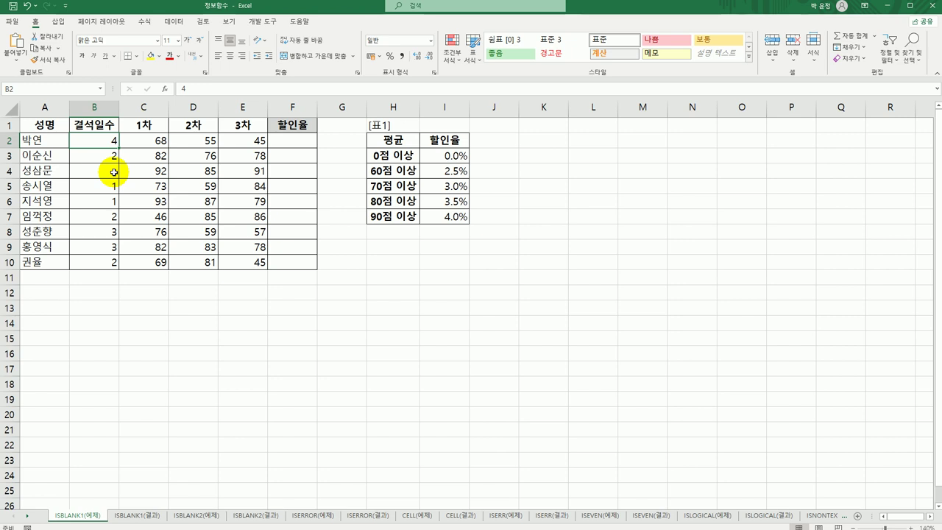
Step: Enter =AVERAGE(C2:E2) in cell F2 to average the first student's three scores
left_click(292, 145)
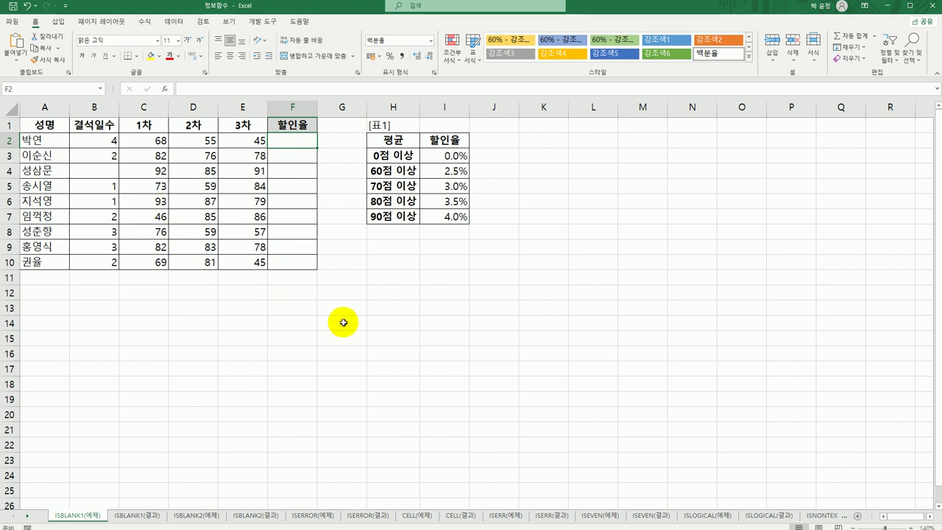
type("=AV")
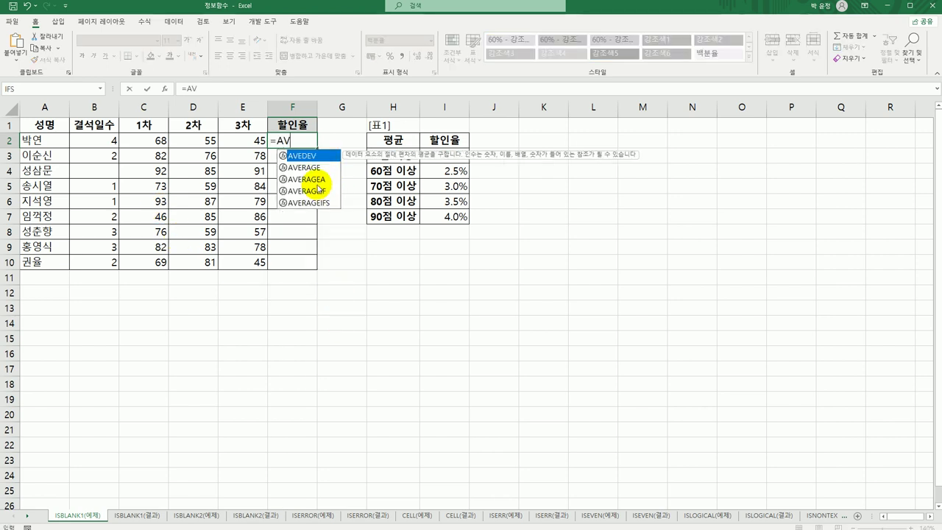
double_click(309, 167)
left_click_drag(148, 140, 237, 138)
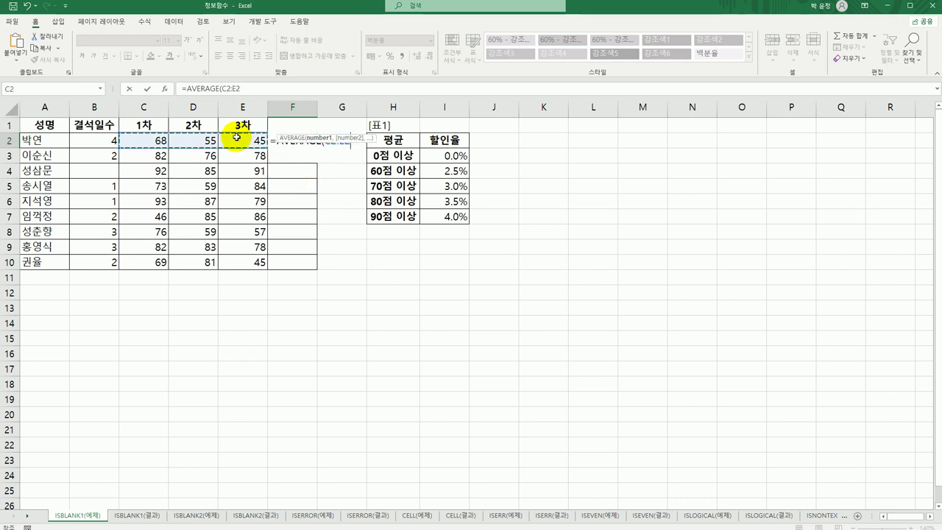
key("Return")
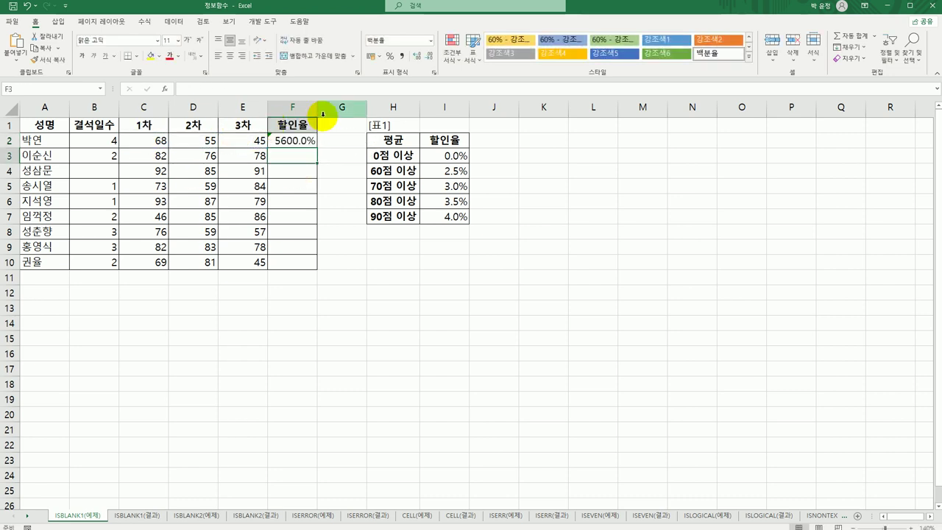
Step: Nest the average in F2 as the lookup value of a VLOOKUP function
left_click(294, 140)
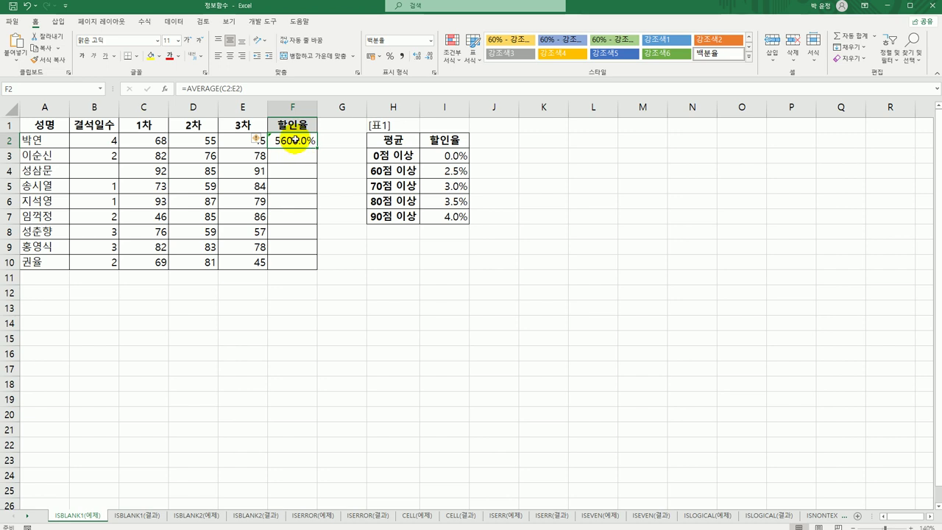
double_click(294, 140)
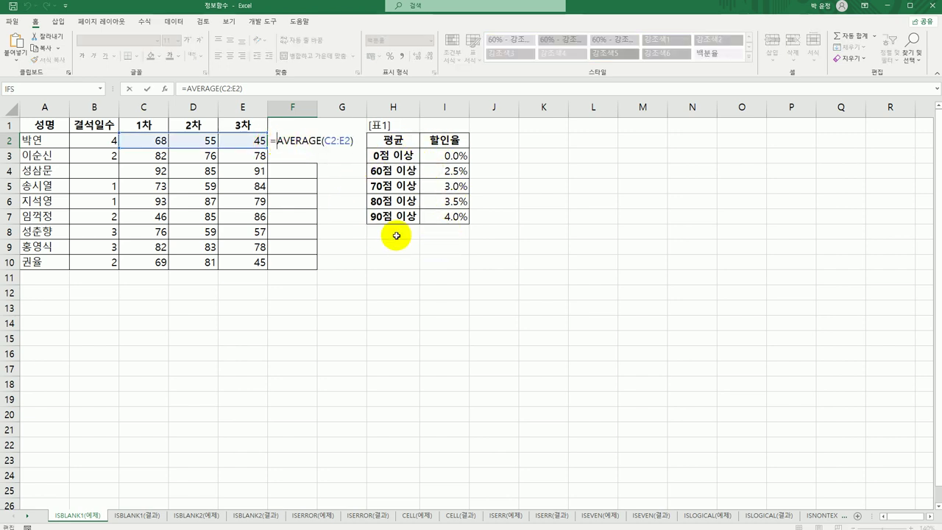
type("VLOOKUP(")
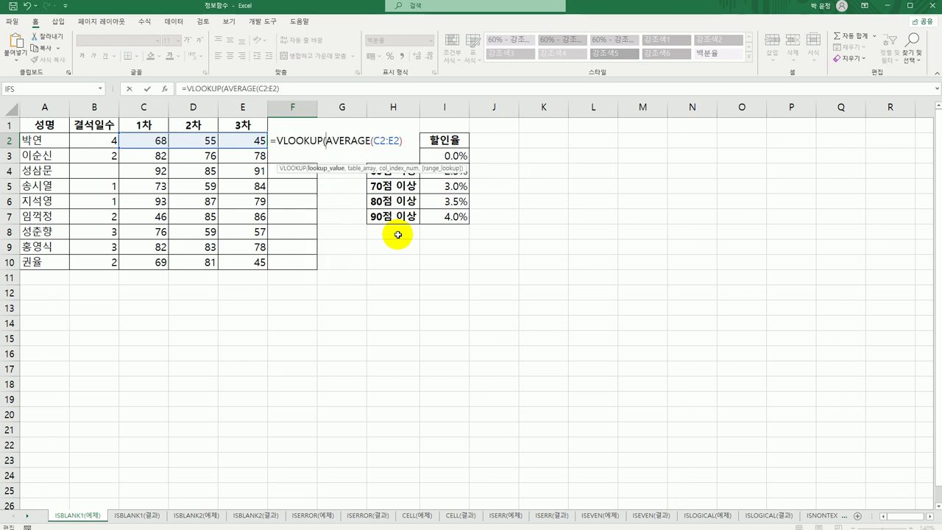
key("End")
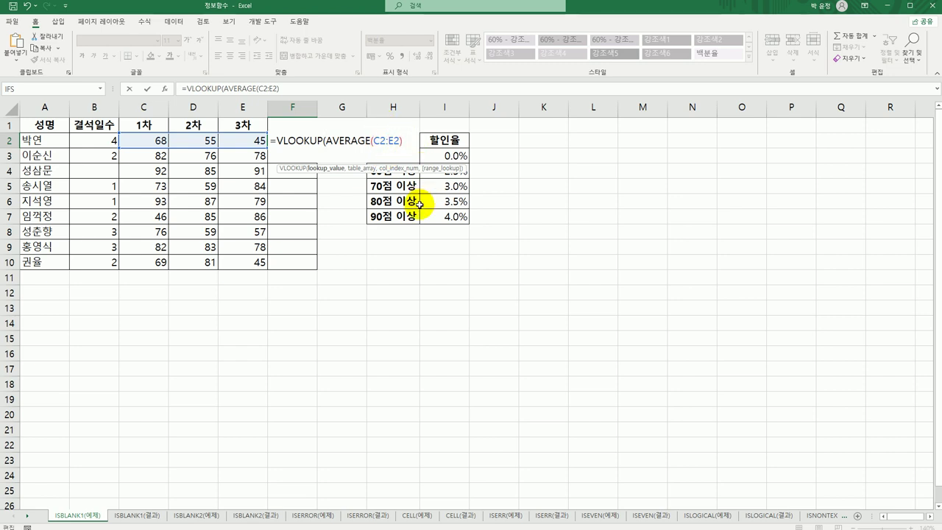
type(",")
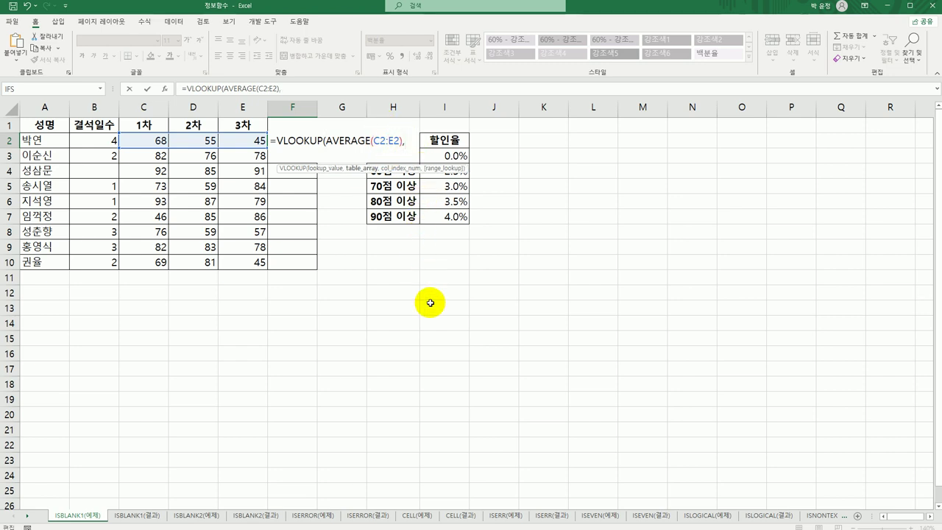
Step: Complete the VLOOKUP in F2 with the absolute range $H$3:$I$7 and column index 2, and fill it down to F10
left_click(432, 219)
left_click_drag(432, 219, 399, 157)
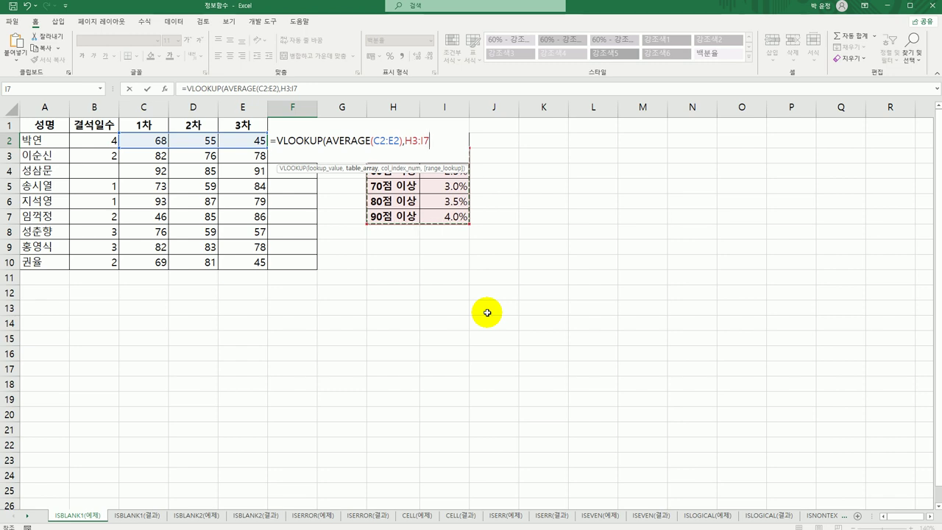
key("F4")
type(",")
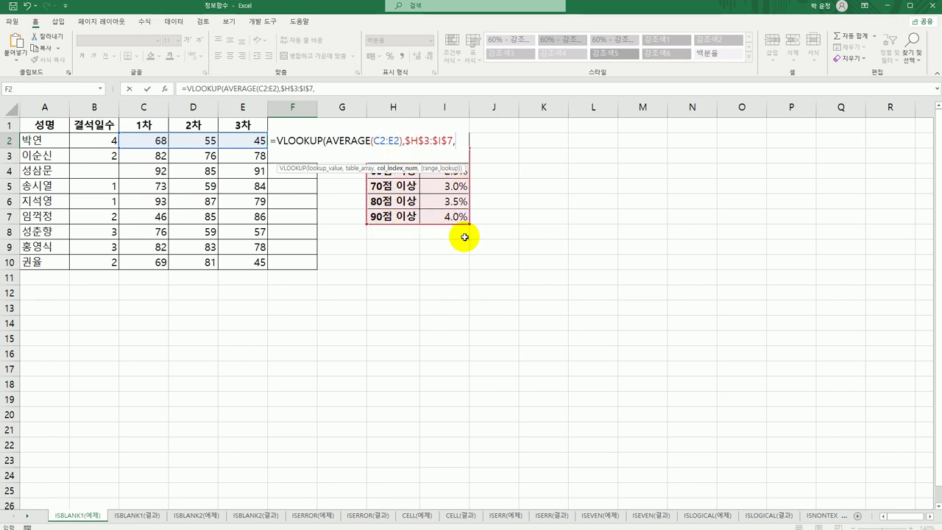
type("2")
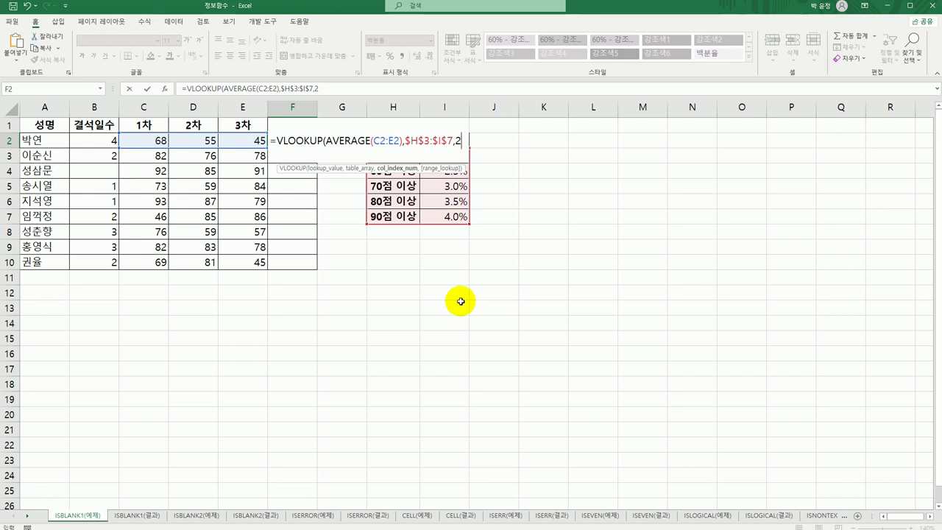
key("Return")
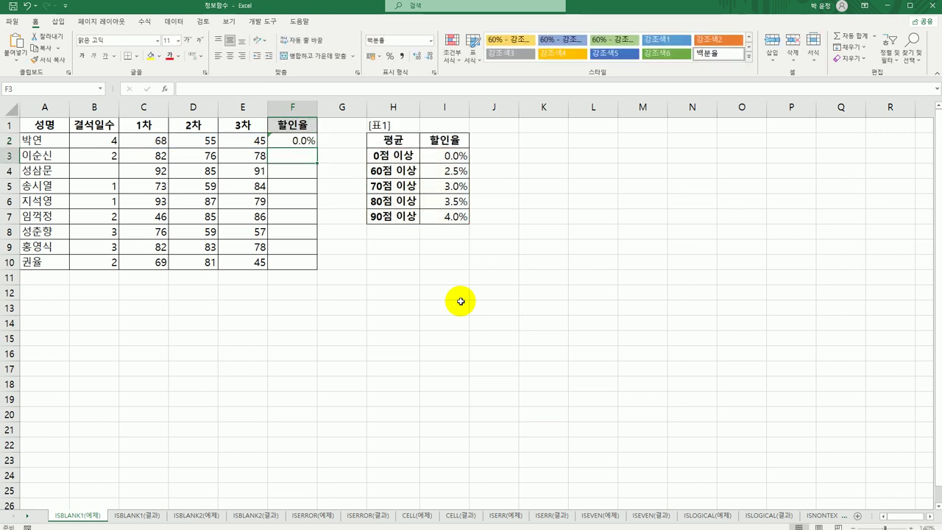
left_click(302, 145)
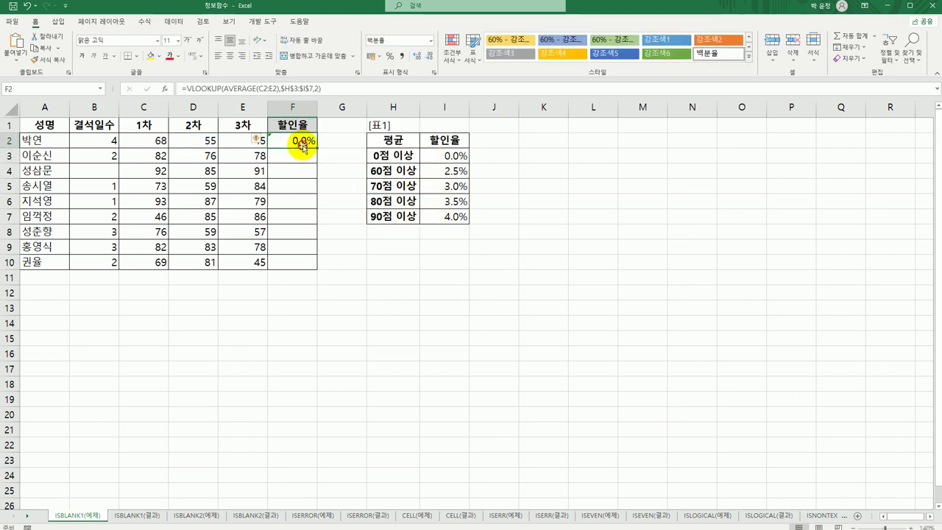
left_click_drag(316, 147, 309, 263)
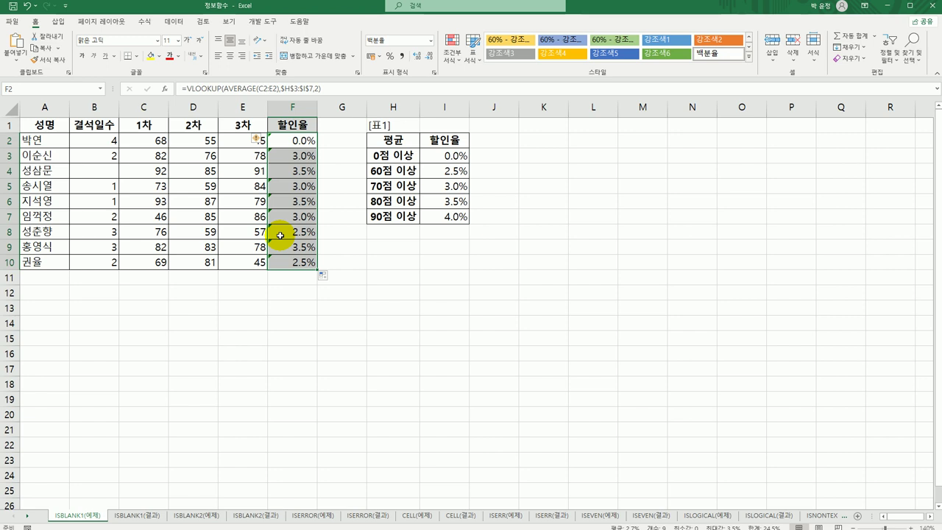
Step: Append +IF(ISBLANK(B2),0.5%) to the VLOOKUP formula in F2 and fill the extended formula down to F10
double_click(306, 139)
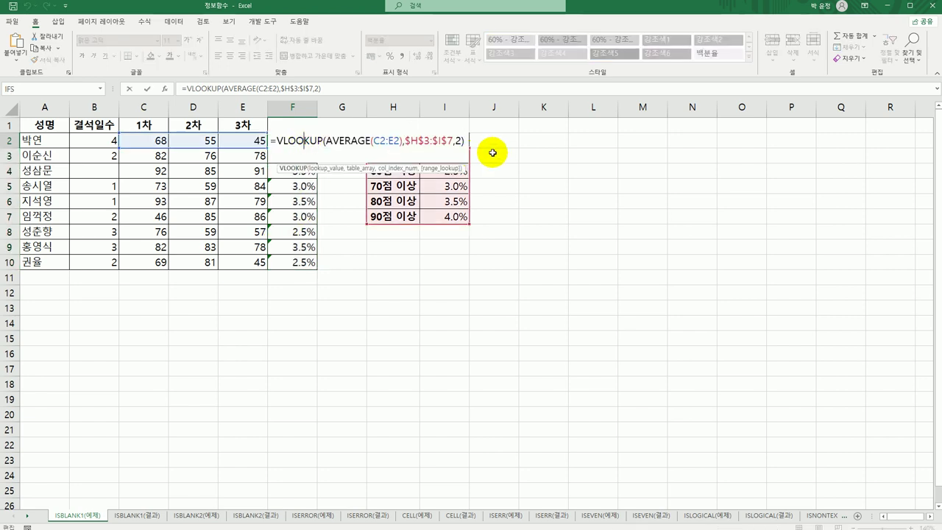
left_click(464, 140)
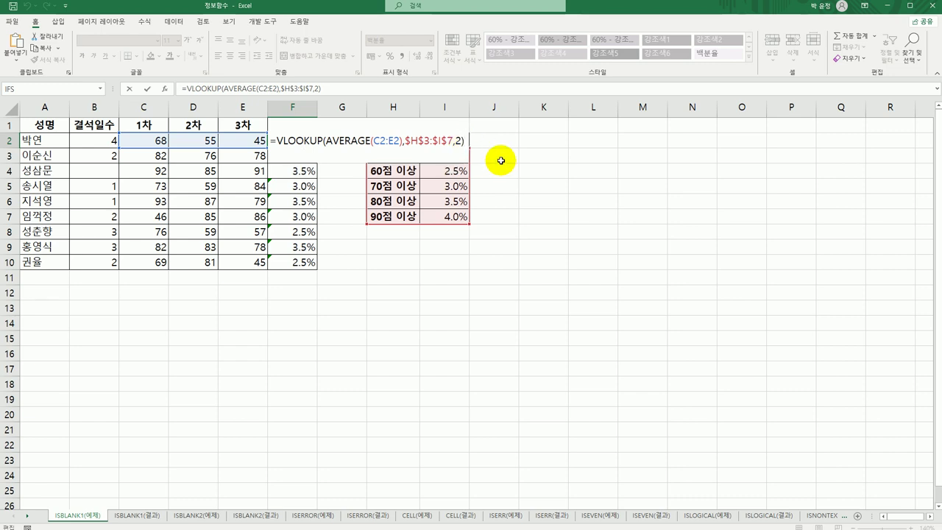
type("+IF")
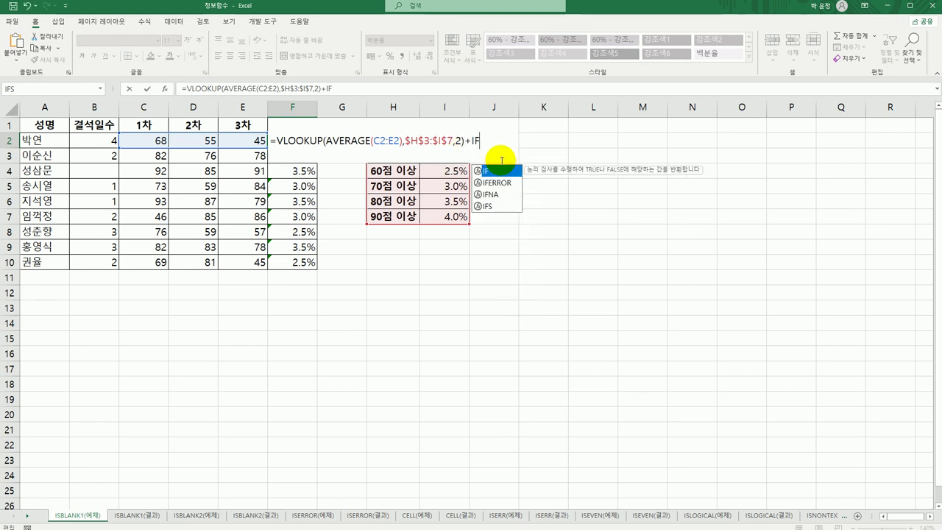
type("(I")
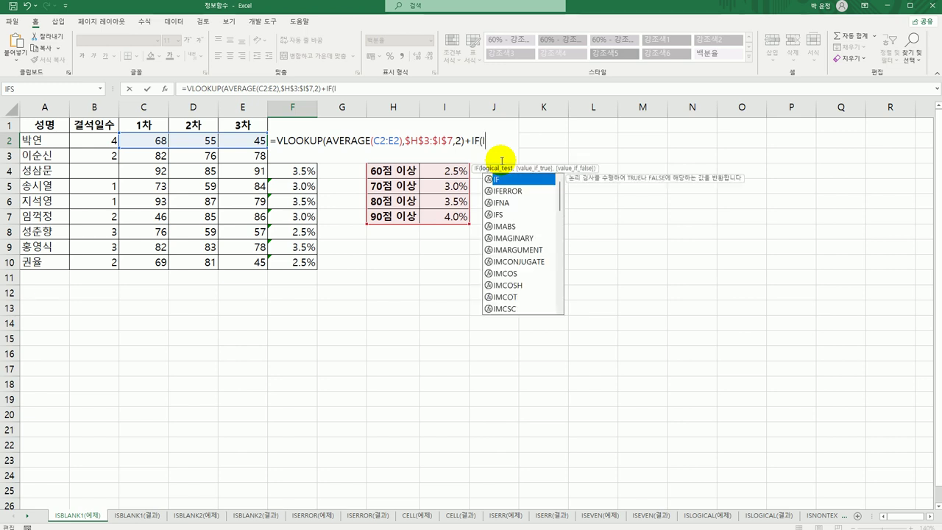
type("S")
key("Tab")
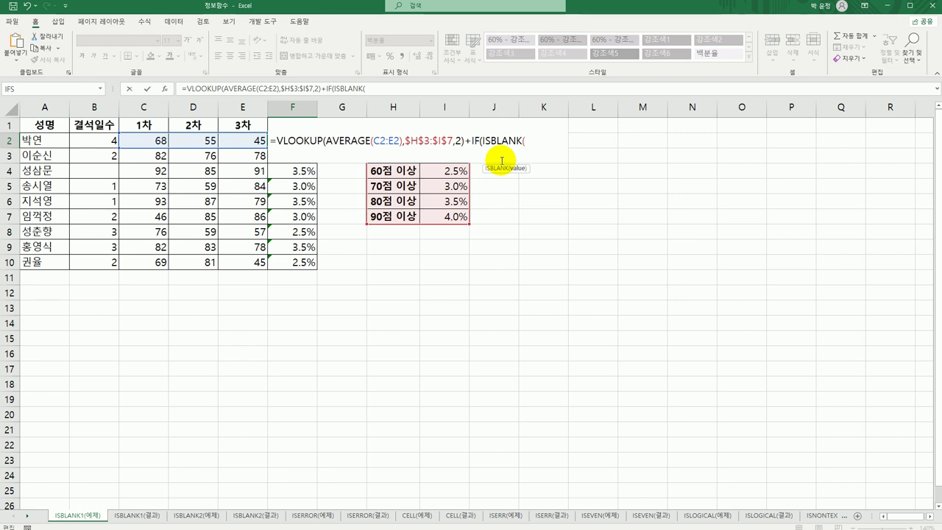
left_click(102, 143)
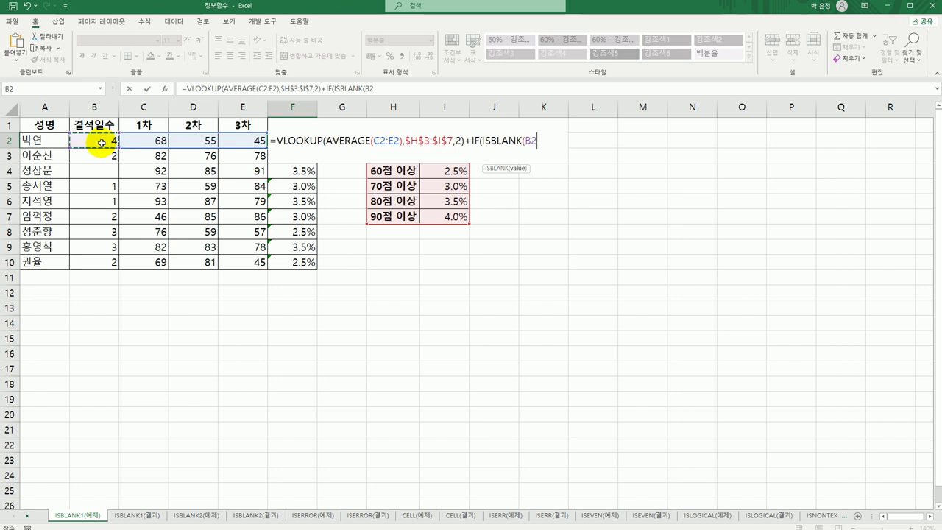
type(")")
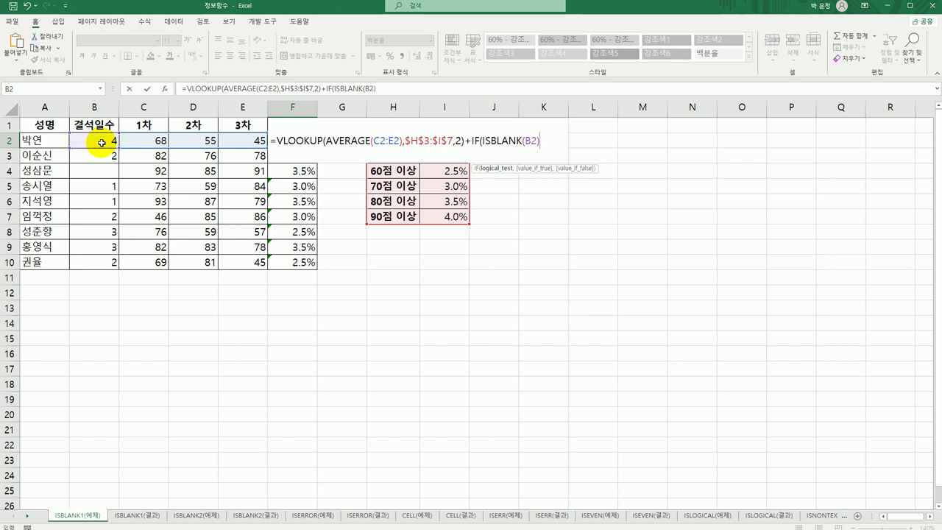
type(",0.5%)")
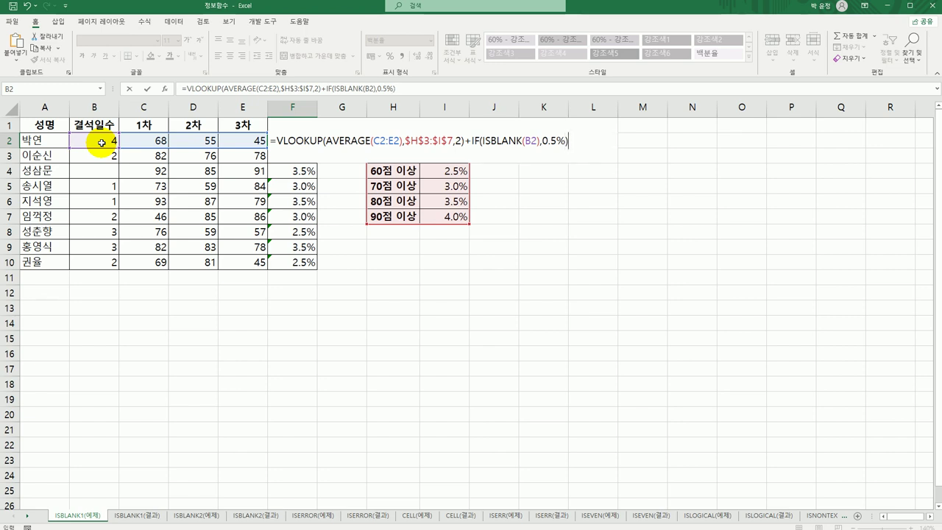
key("Return")
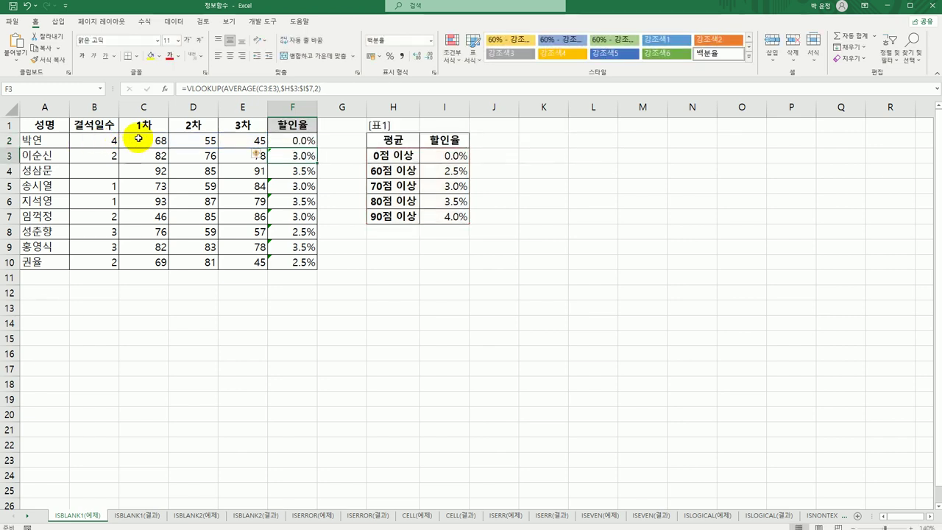
left_click(302, 141)
left_click_drag(316, 148, 304, 262)
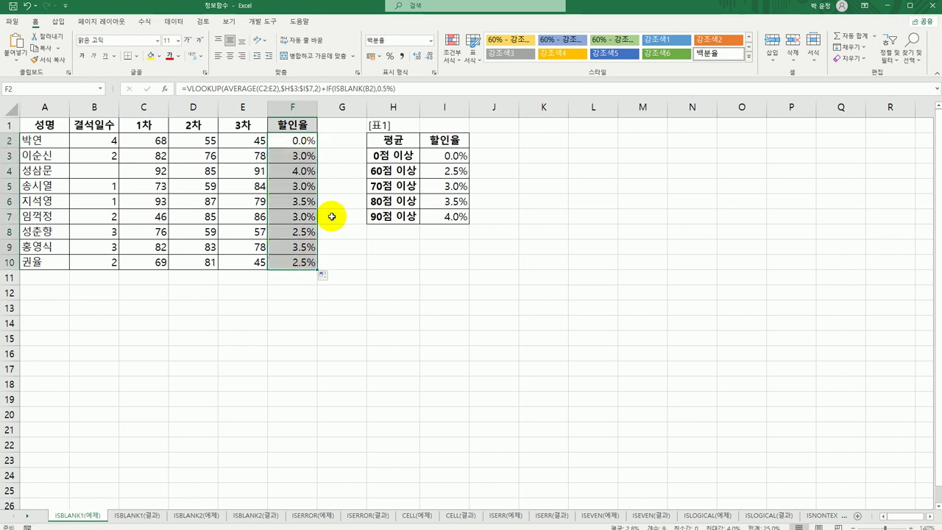
Step: Check the discount formula in F4 against the blank absence cell B4, and open the ISBLANK1(결과) sheet for comparison
left_click(109, 174)
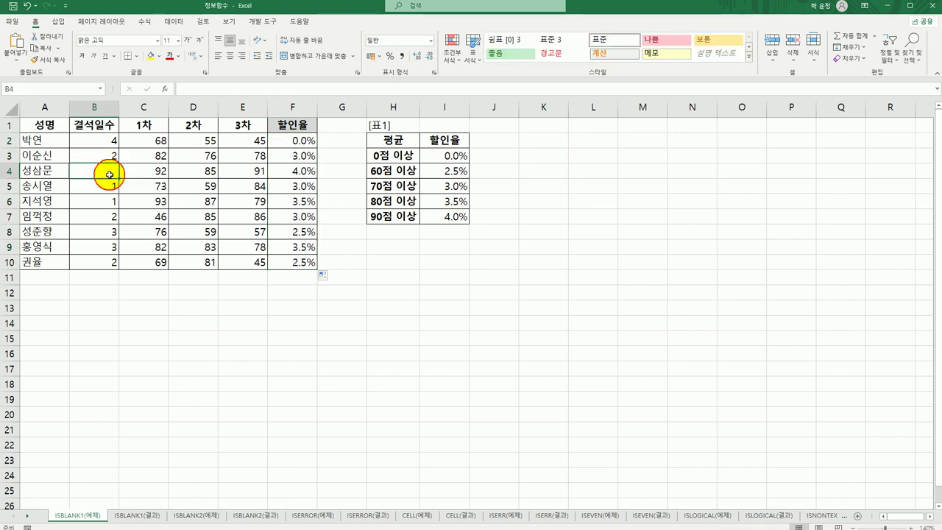
left_click(305, 172)
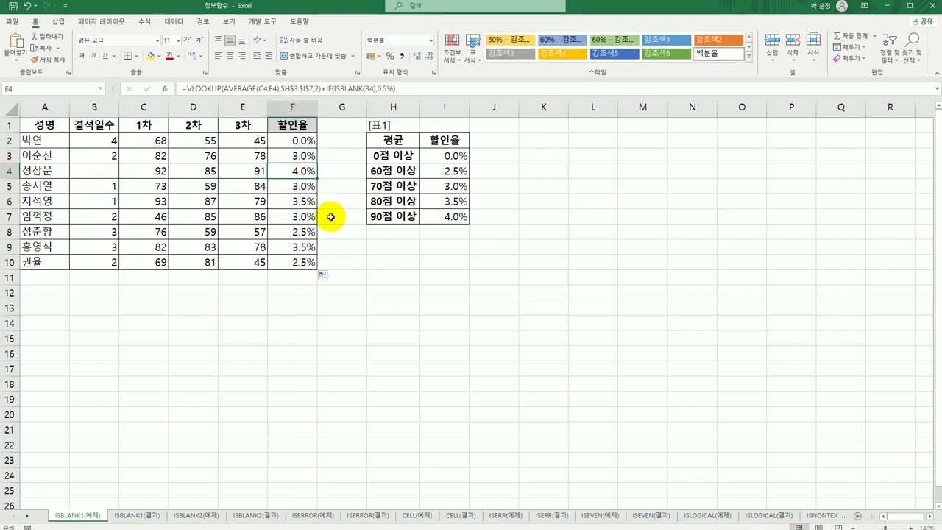
left_click(308, 141)
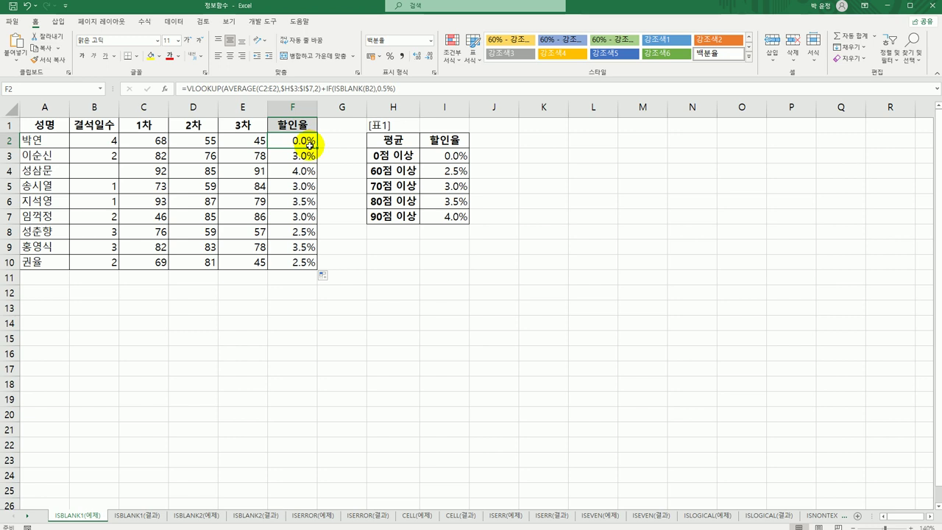
left_click(151, 516)
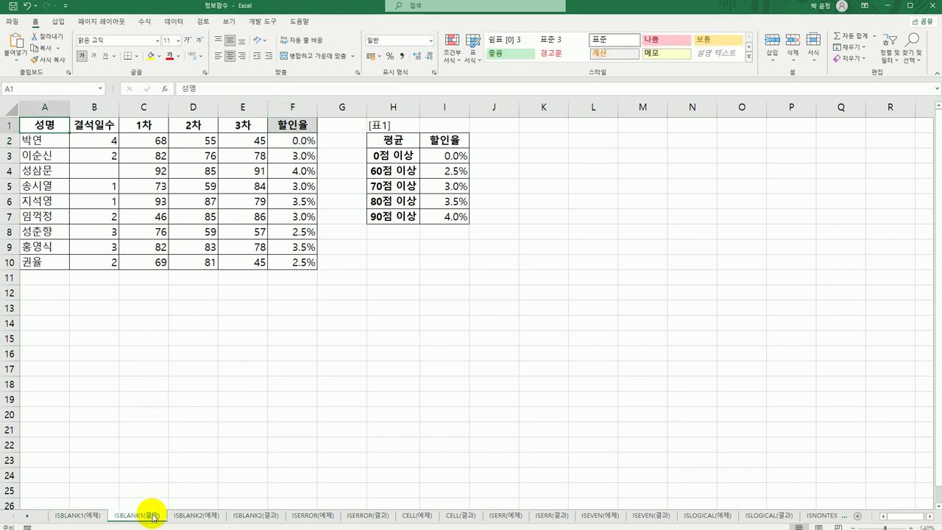
Step: Open the ISBLANK2(예제) sheet and review the monthly scores in C2:F2 and the absence cell H2
left_click(190, 517)
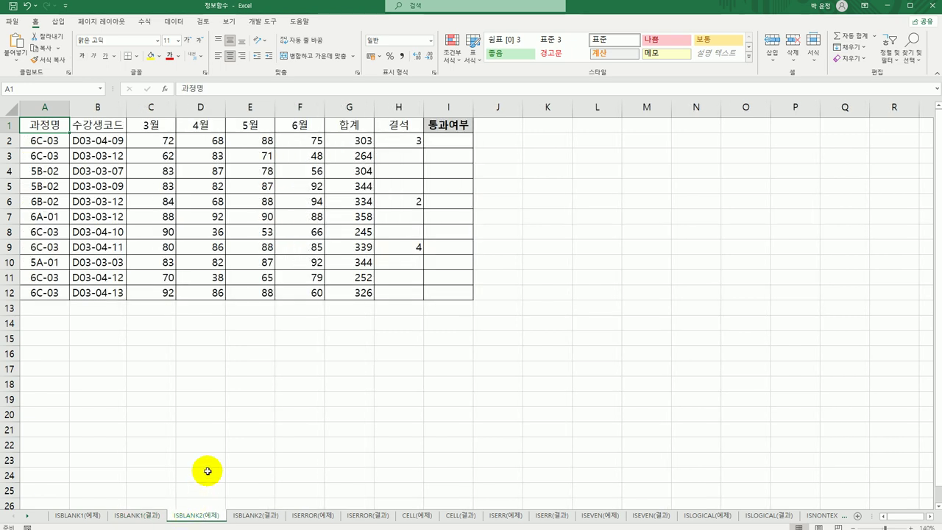
left_click(455, 141)
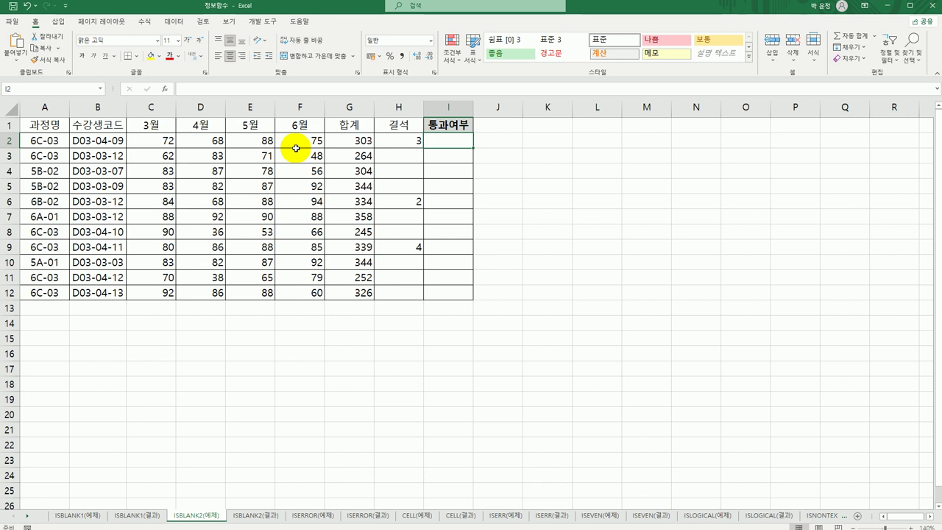
left_click_drag(159, 140, 288, 144)
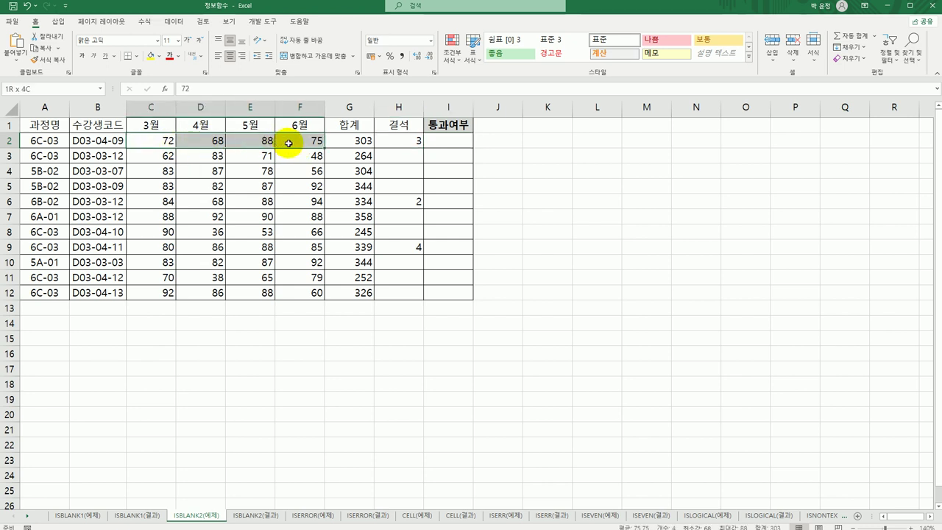
left_click(393, 143)
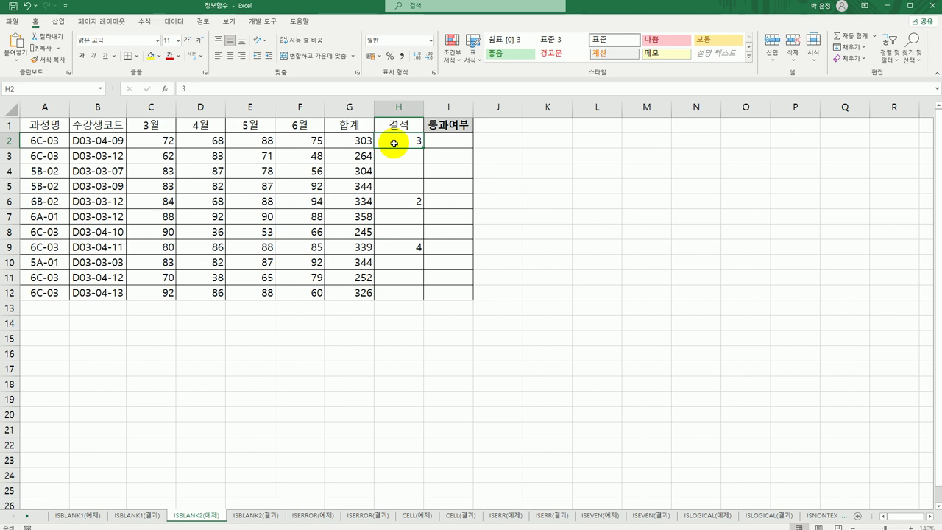
Step: Calculate the average of C2:F2 in I2 with the AVERAGE function and fill it down to I12
left_click(464, 145)
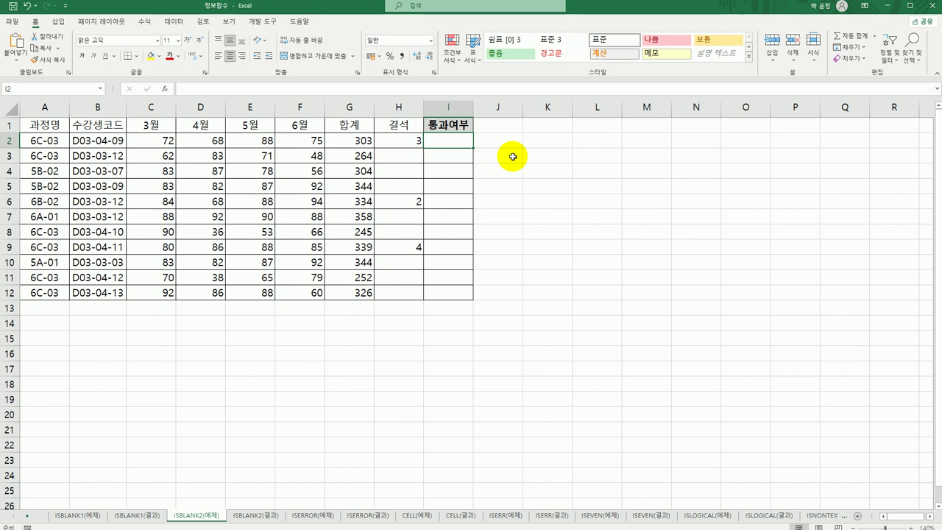
type("=AV")
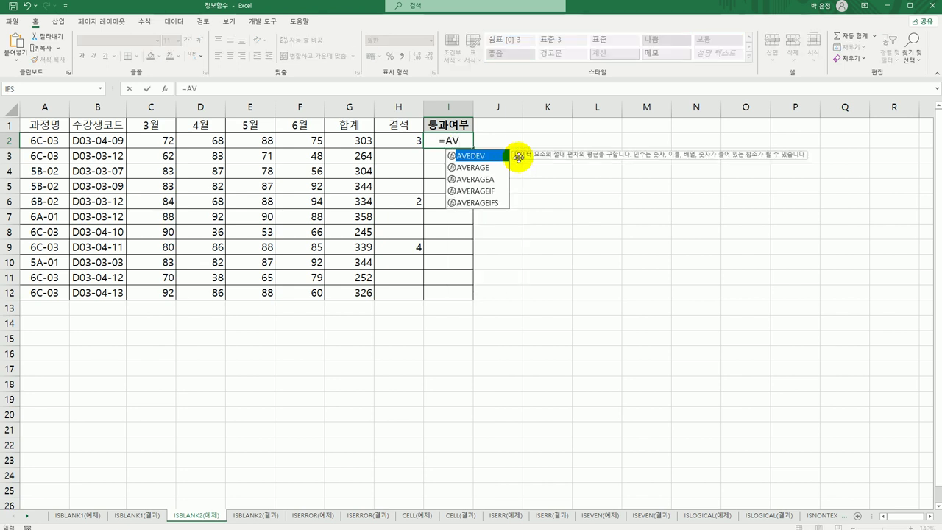
double_click(470, 167)
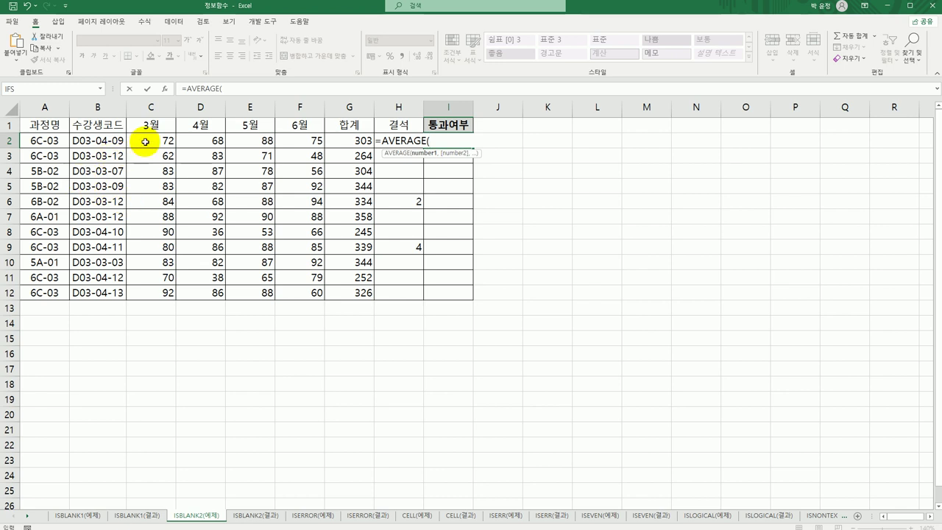
left_click_drag(146, 142, 291, 144)
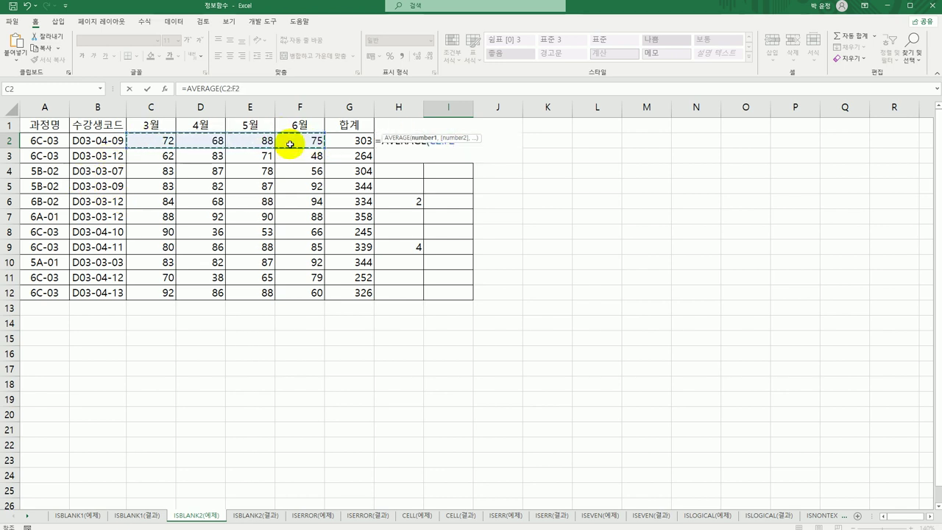
key("Return")
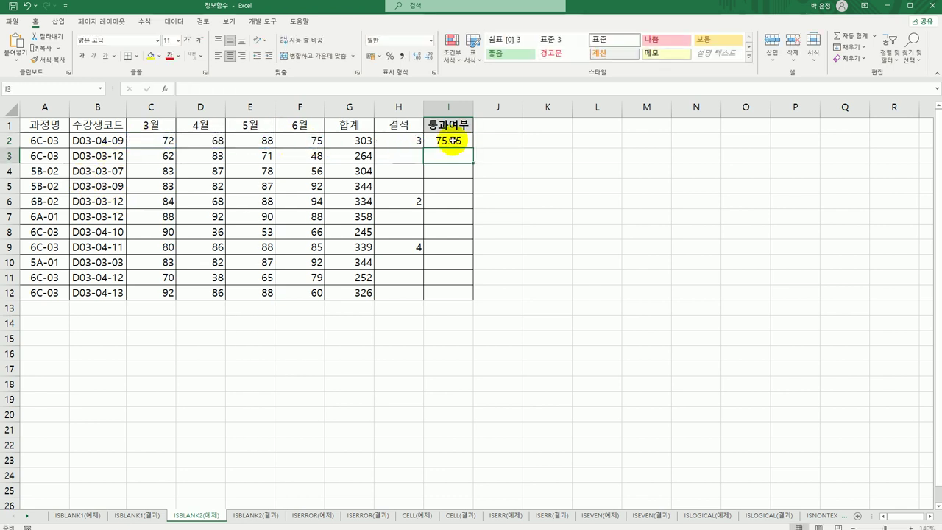
left_click(450, 141)
left_click_drag(474, 148, 450, 301)
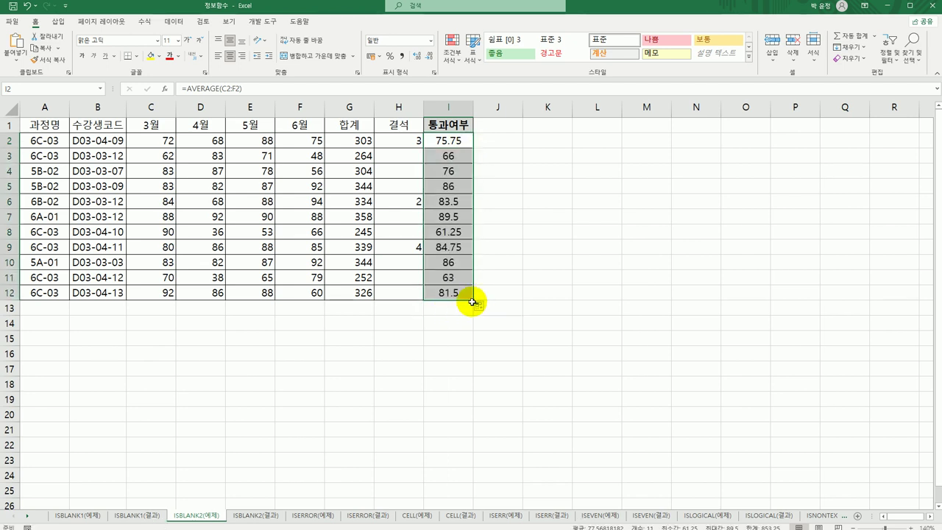
Step: Nest the average in I2 inside an AND function with AVERAGE(C2:F2)>=70 as its first condition
left_click(436, 143)
double_click(435, 142)
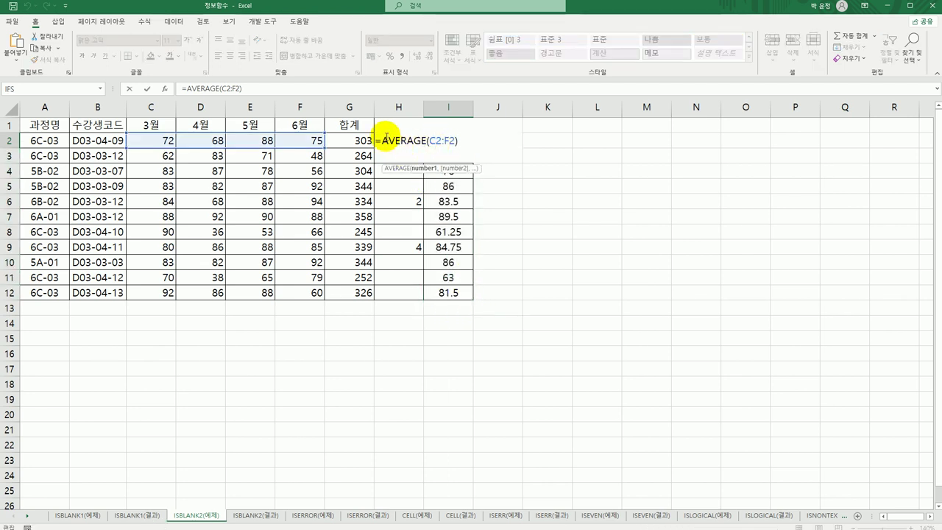
left_click(382, 141)
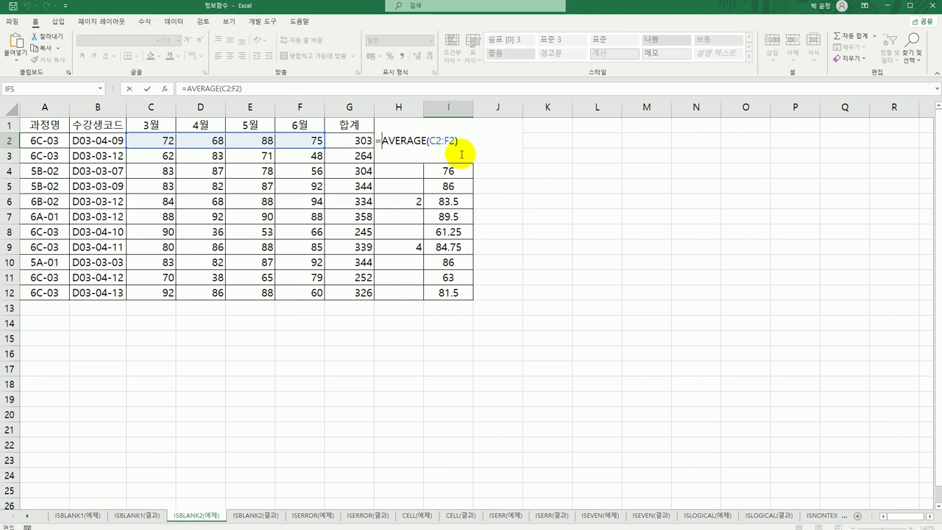
type("AND(")
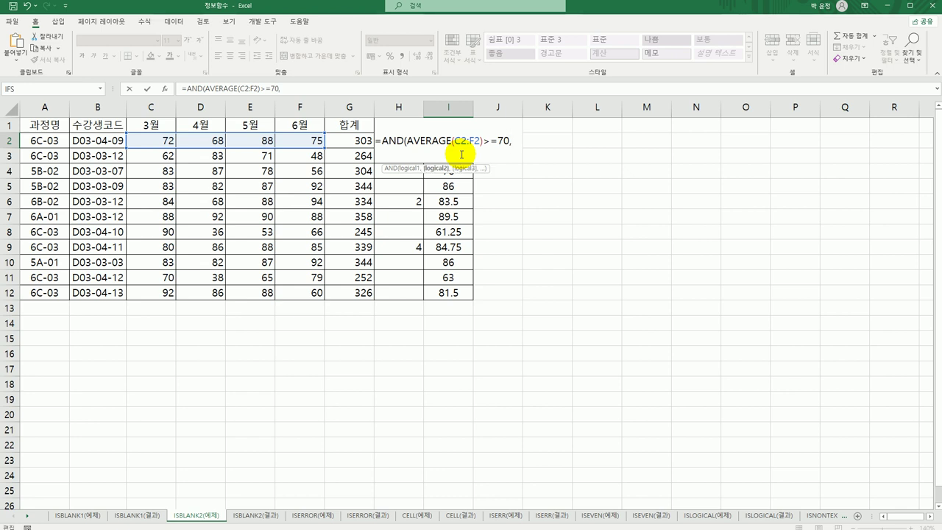
Step: Complete the AND formula in I2 with ISBLANK(H2) as the second condition and fill it down to I12
type("IS")
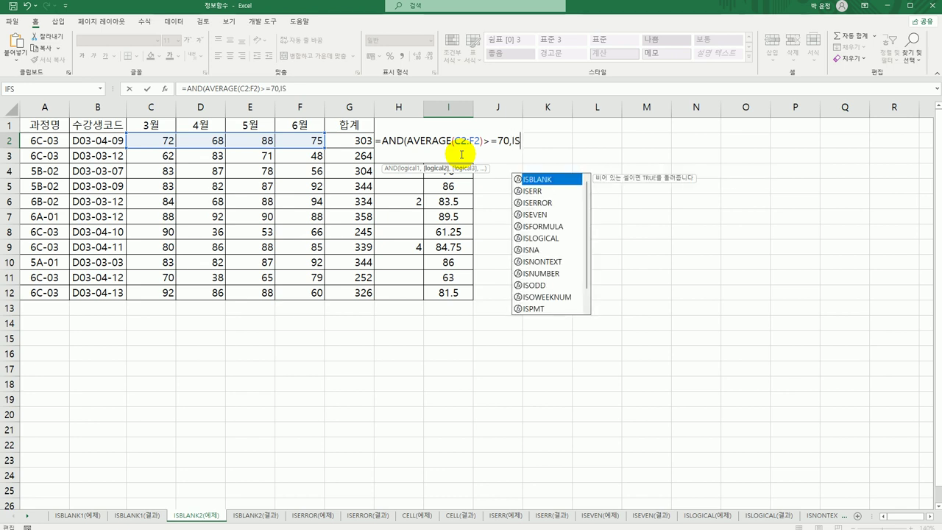
key("Tab")
key("Left")
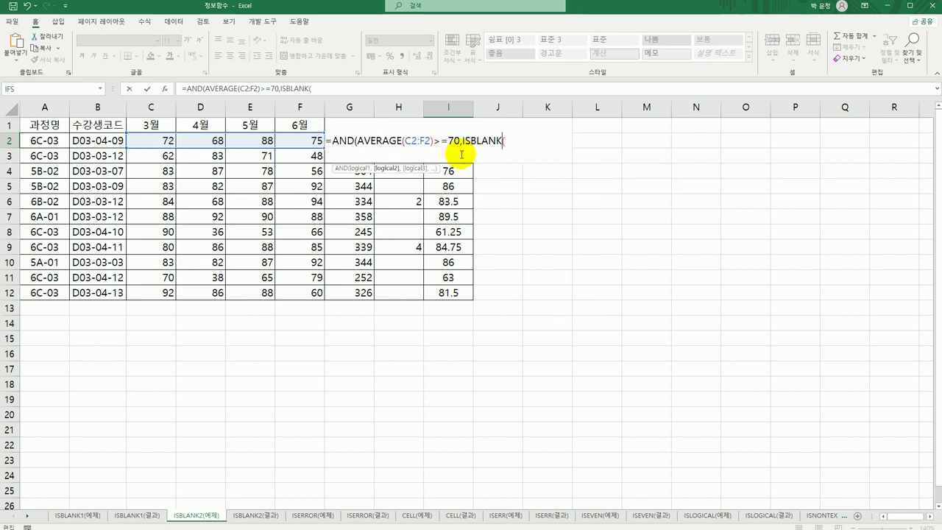
key("Right")
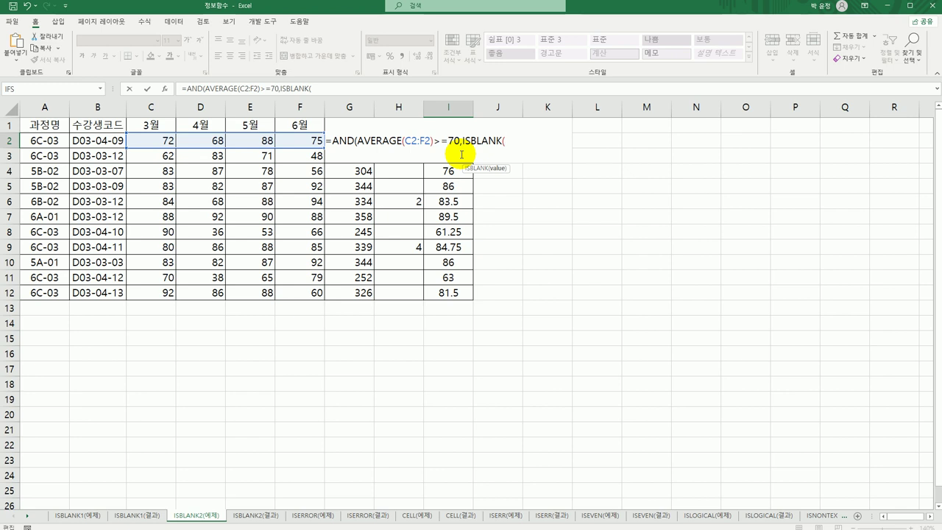
left_click(395, 174)
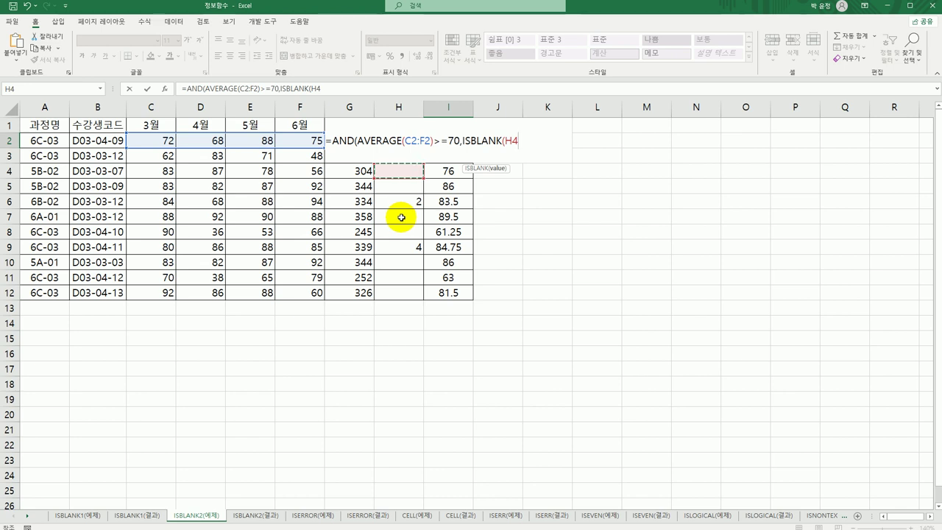
key("BackSpace")
type("2")
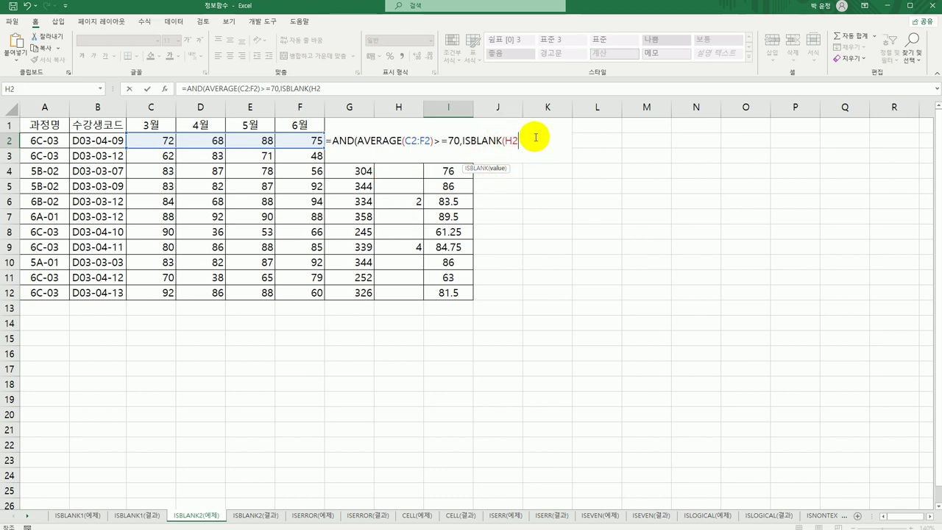
type(")")
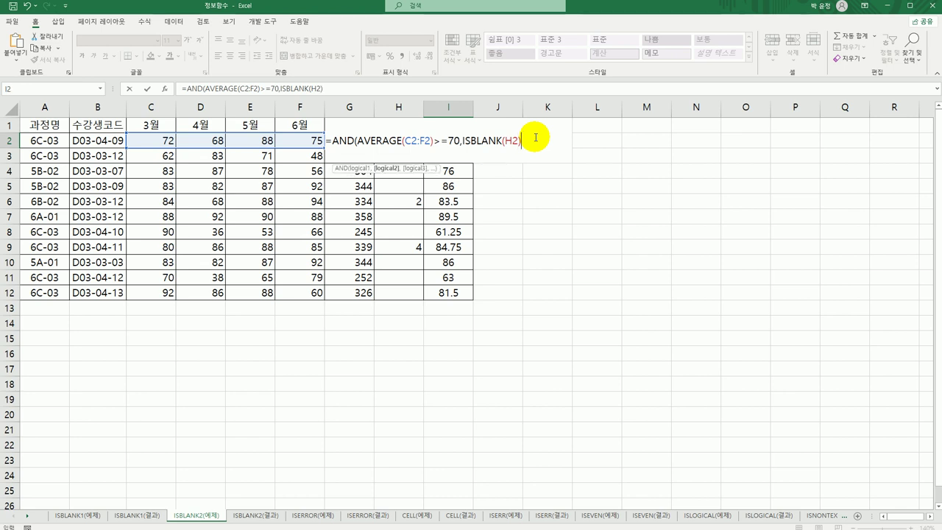
type(")")
key("Return")
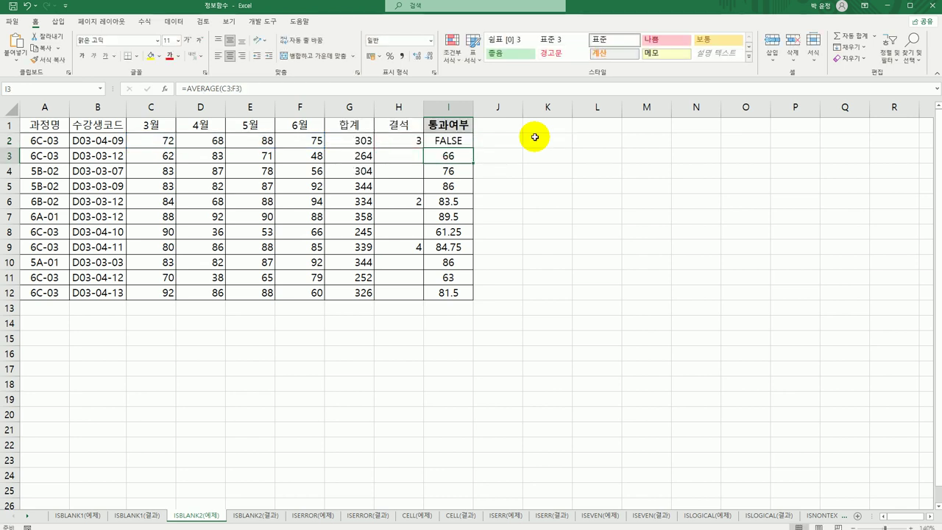
left_click(471, 140)
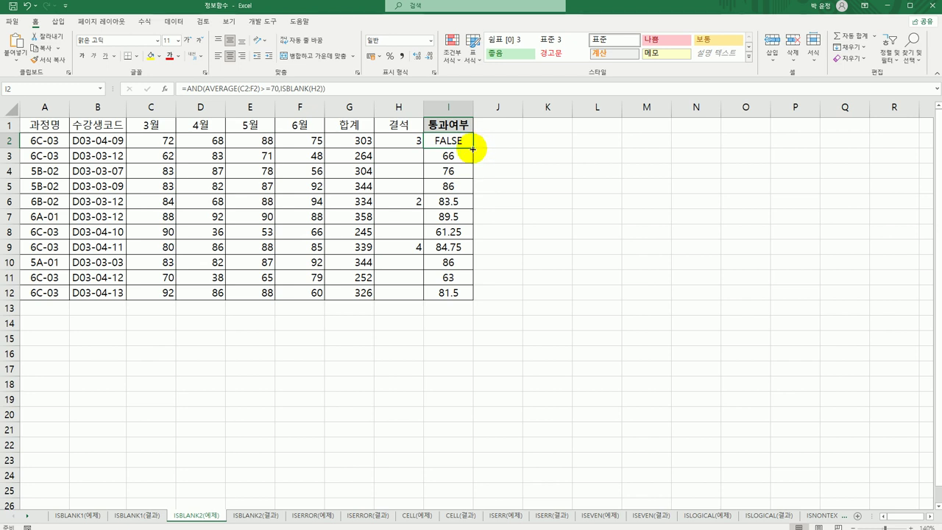
left_click_drag(472, 149, 455, 300)
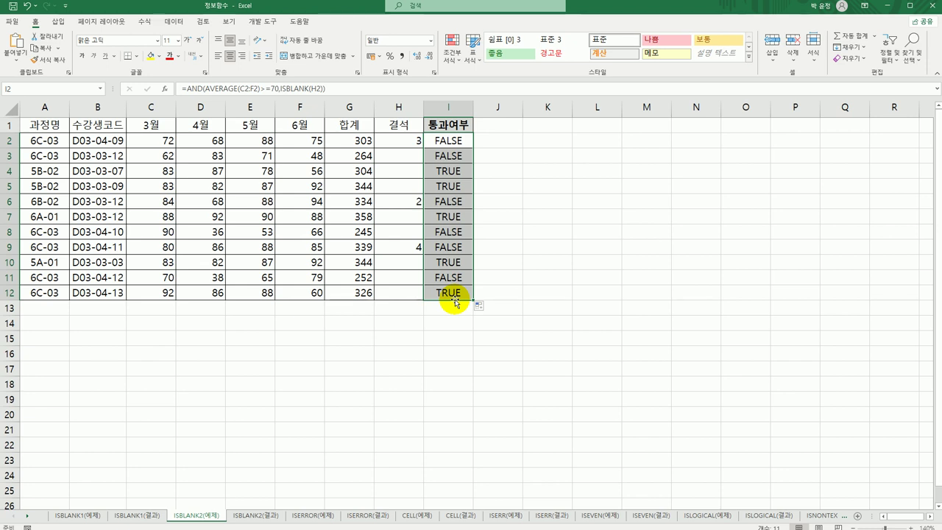
Step: Wrap the AND formula in I2 in an IF that returns "통과" when true and "재수강" otherwise, and fill it down to I12
left_click(450, 141)
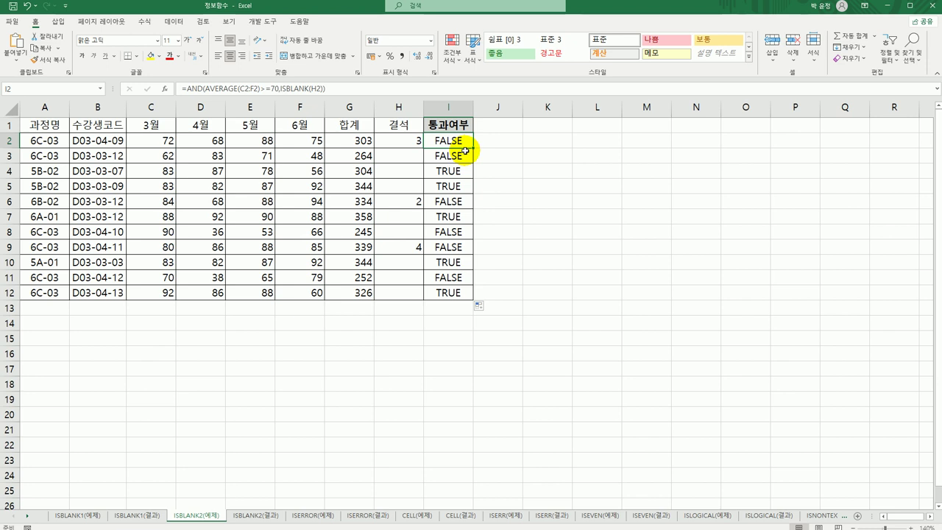
double_click(443, 139)
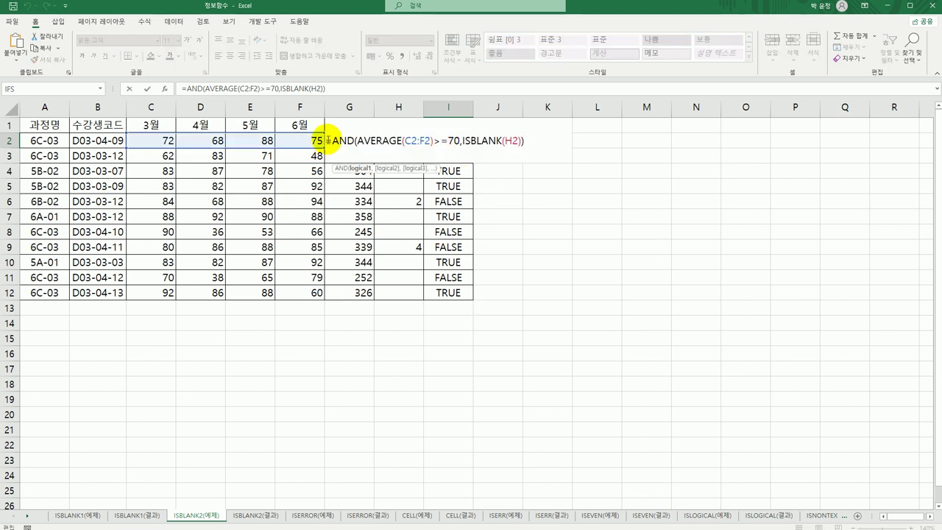
type("IF(")
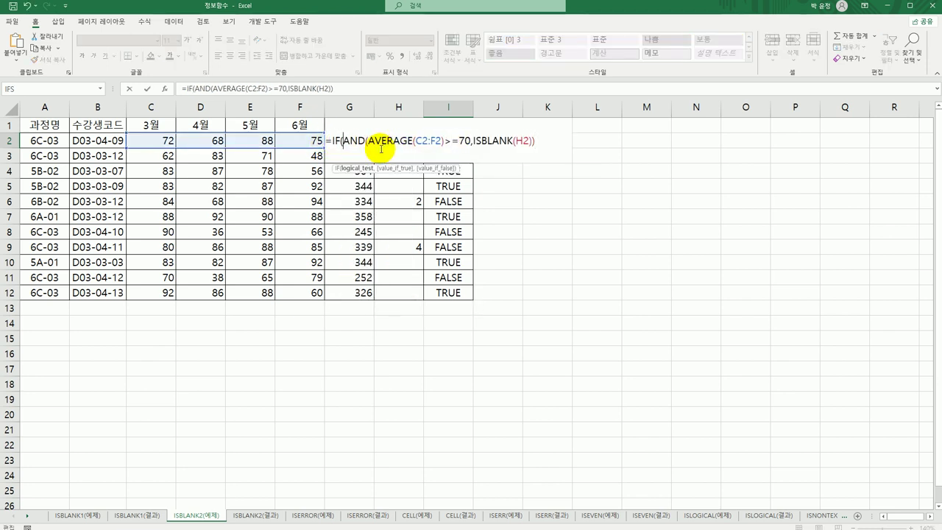
type(",")
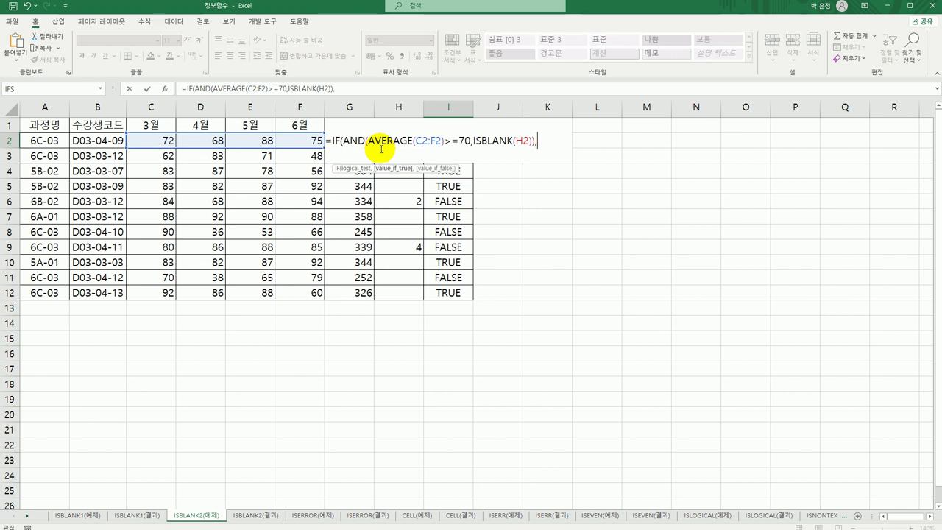
type("\"토")
type("과\",")
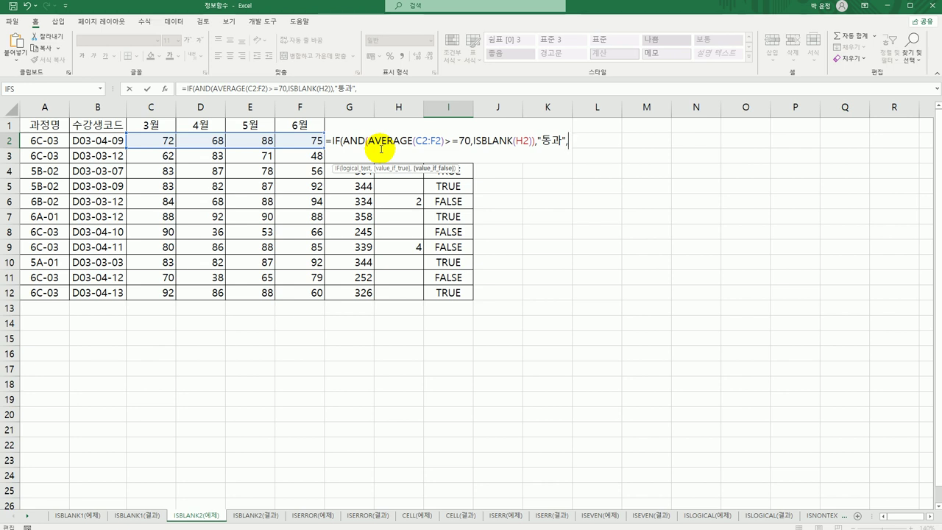
type("\"재수")
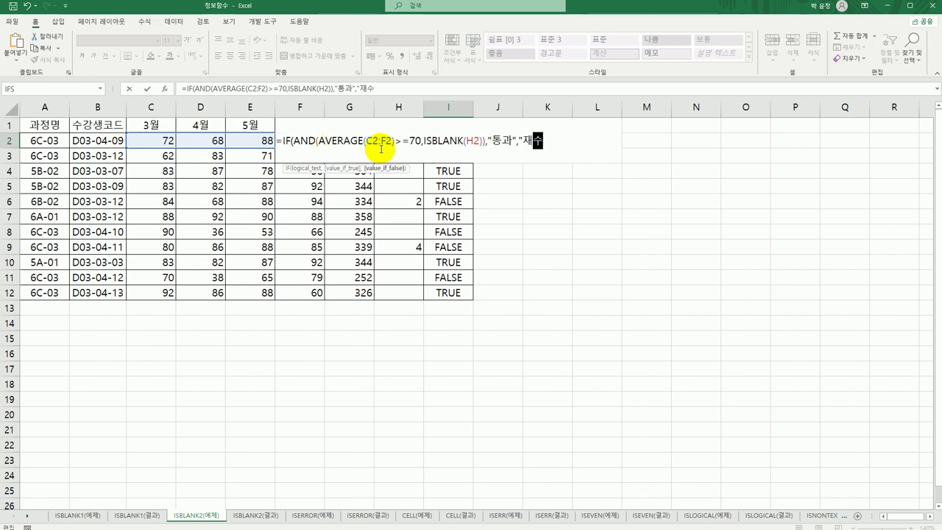
type("강\")")
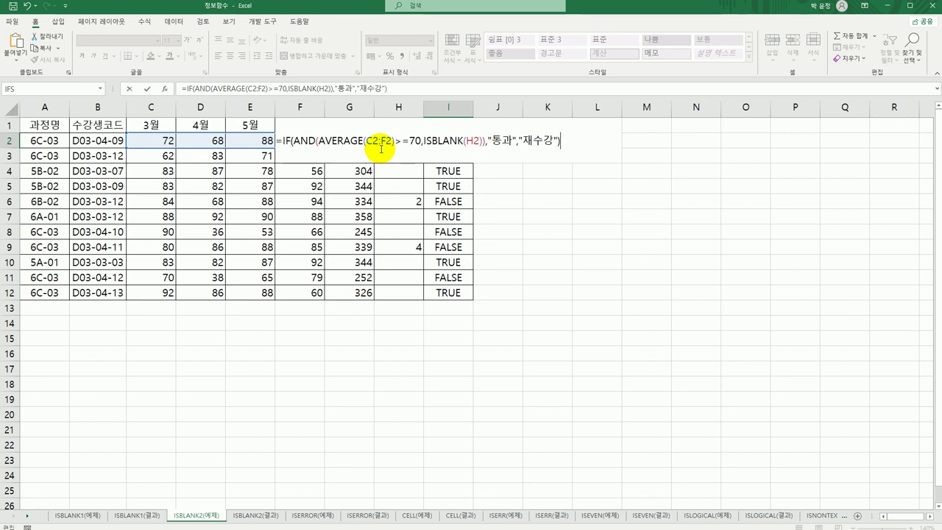
key("Return")
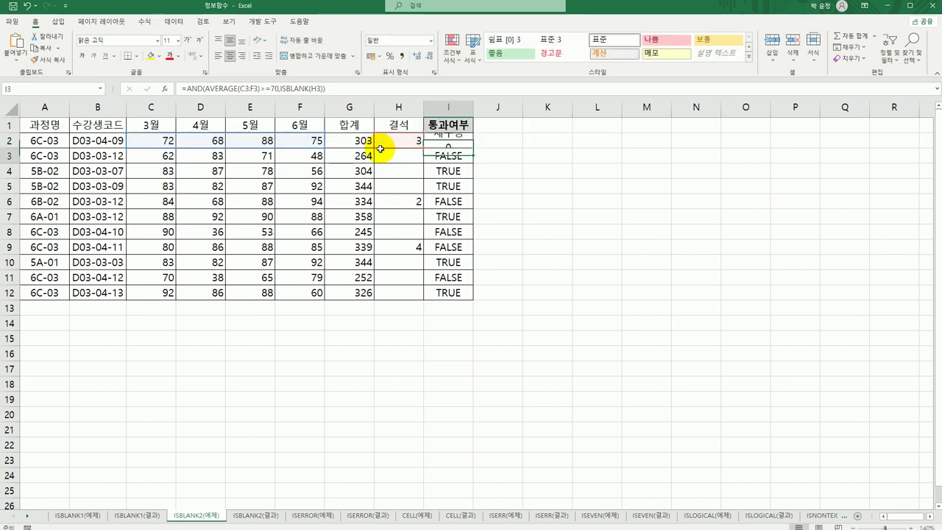
left_click(441, 144)
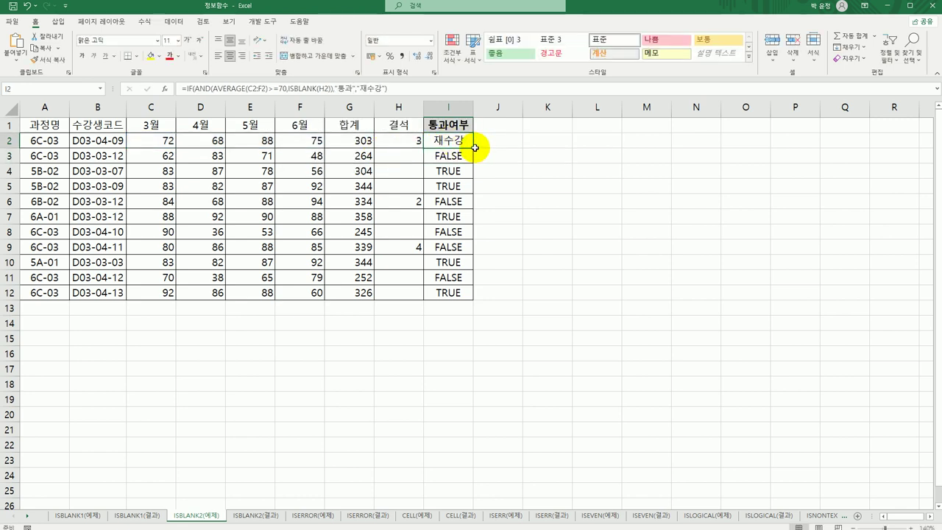
left_click_drag(474, 148, 470, 300)
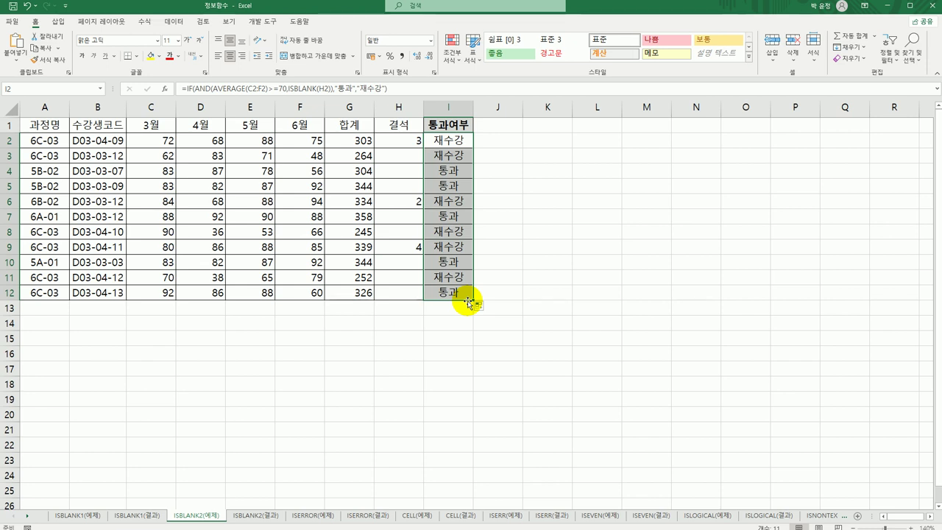
Step: Compare the pass results with the ISBLANK2(결과) sheet, and open the ISERROR(예제) sheet
left_click(456, 294)
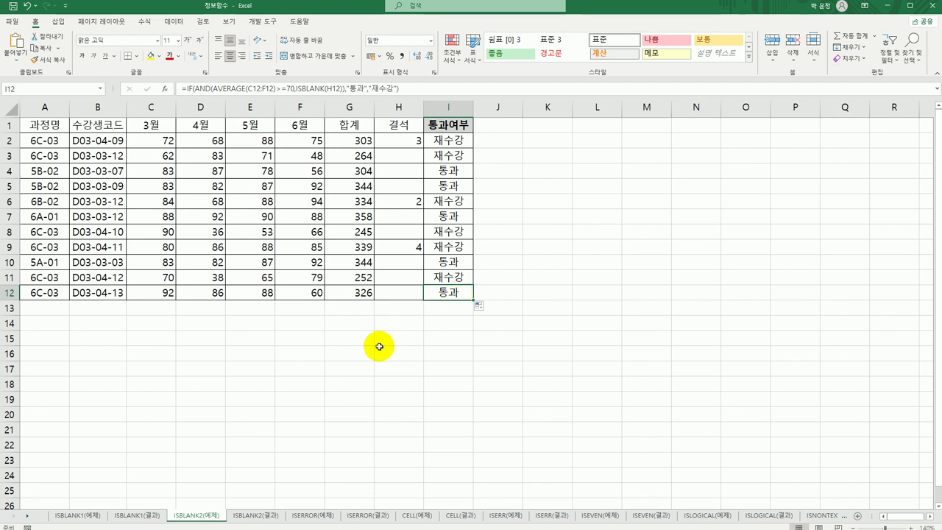
left_click(253, 520)
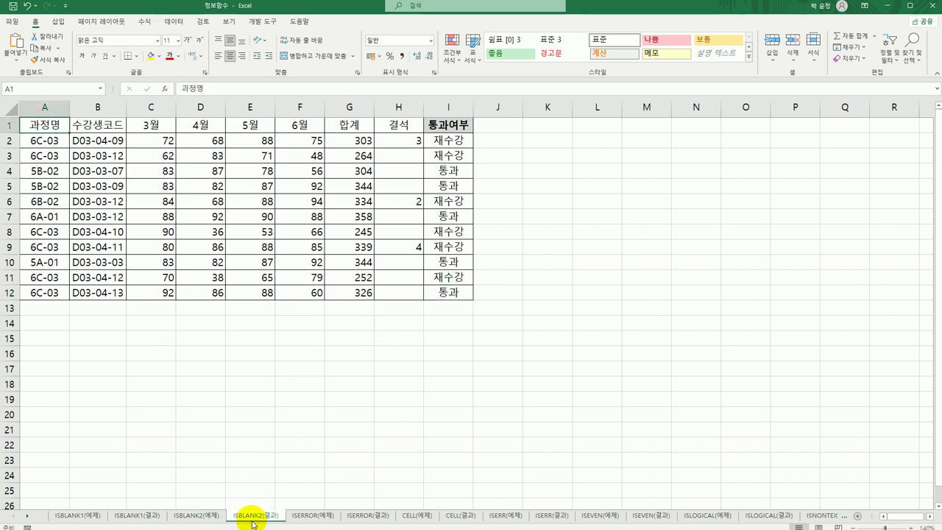
left_click(299, 518)
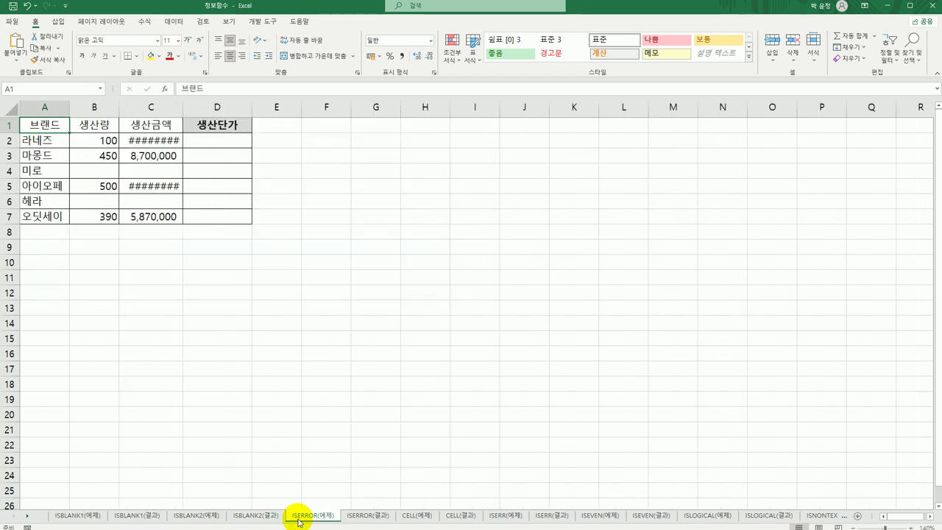
Step: Autofit the 생산금액 column to its contents and inspect the first brand's production quantity and amount
double_click(182, 107)
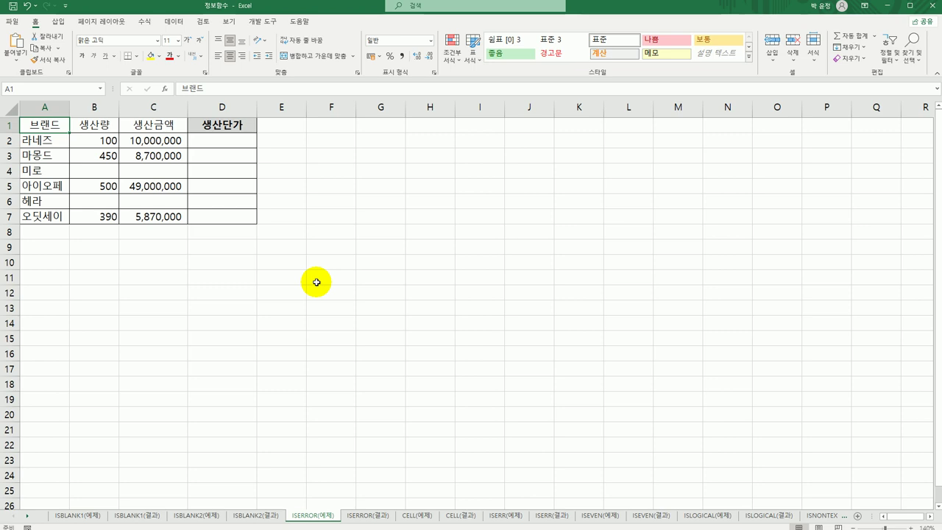
left_click(232, 146)
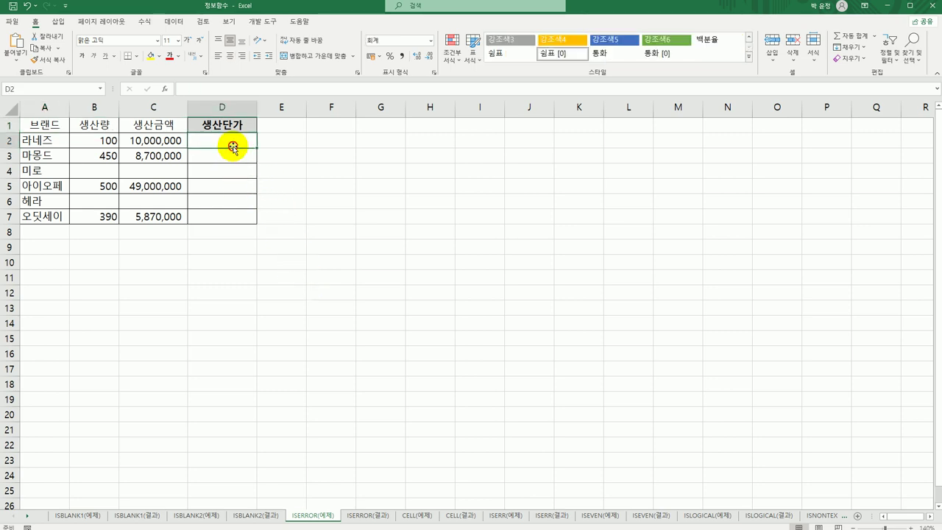
left_click(99, 141)
left_click(125, 145)
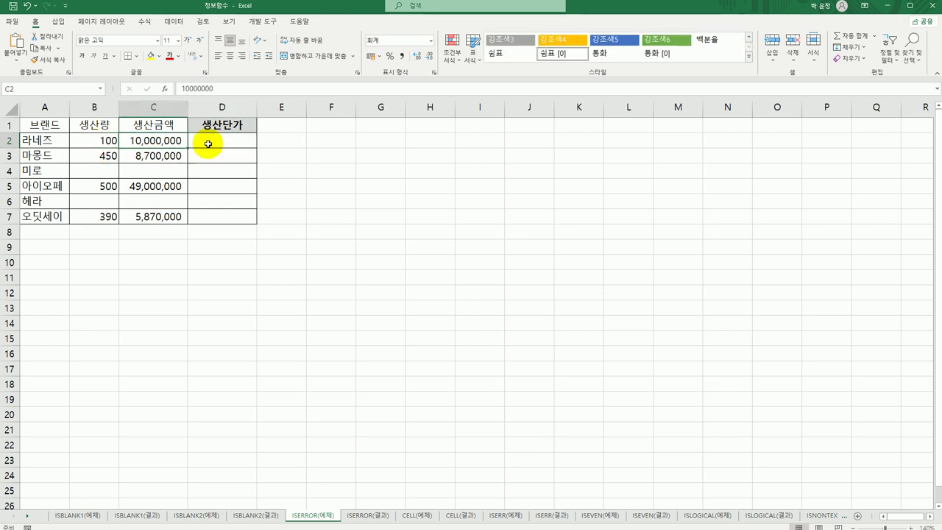
Step: Calculate the unit price in D2 with =C2/B2 and fill it down to D7
left_click(207, 145)
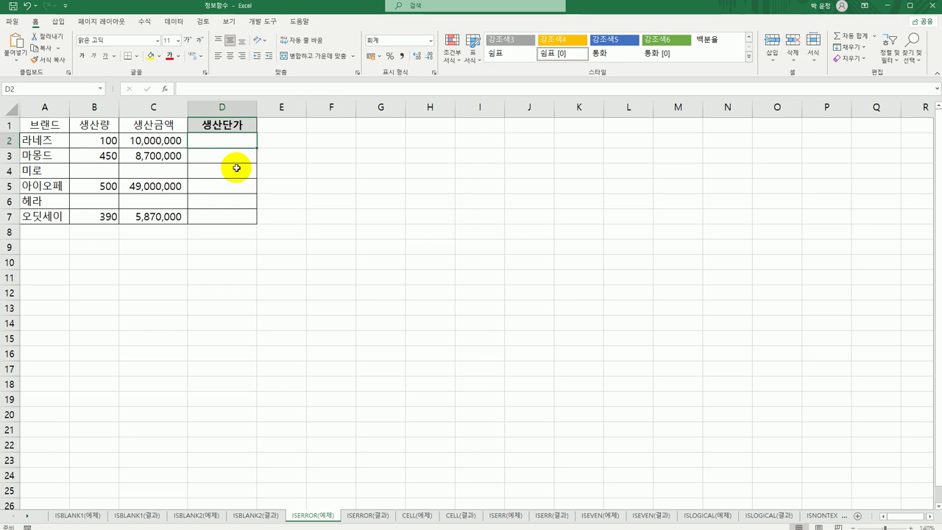
type("=")
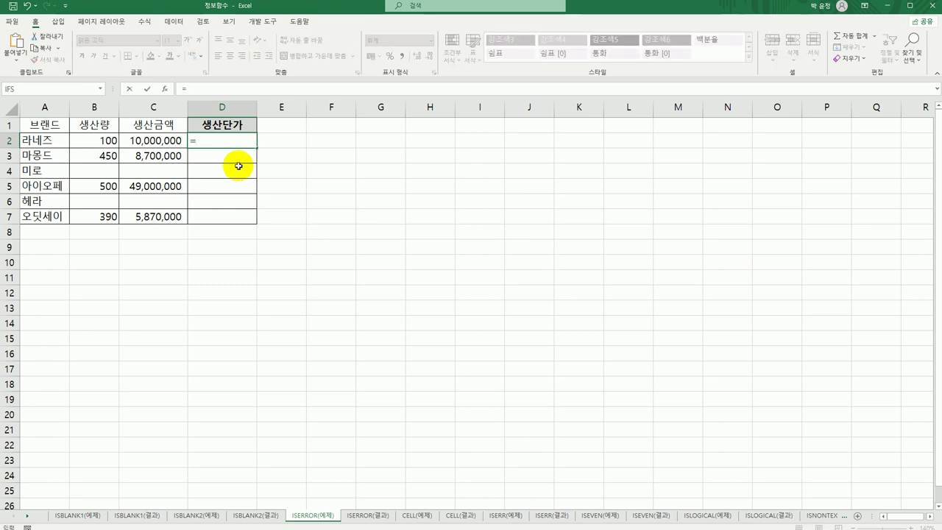
left_click(161, 141)
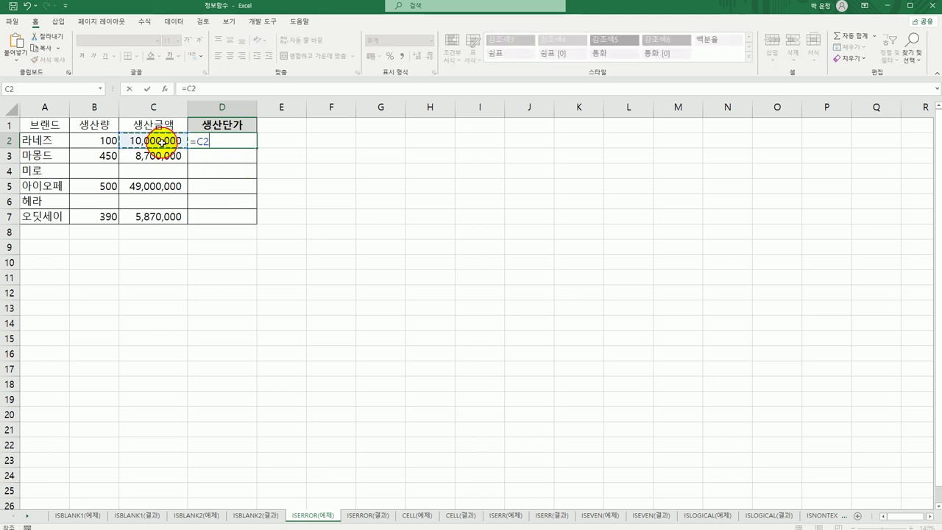
type("/")
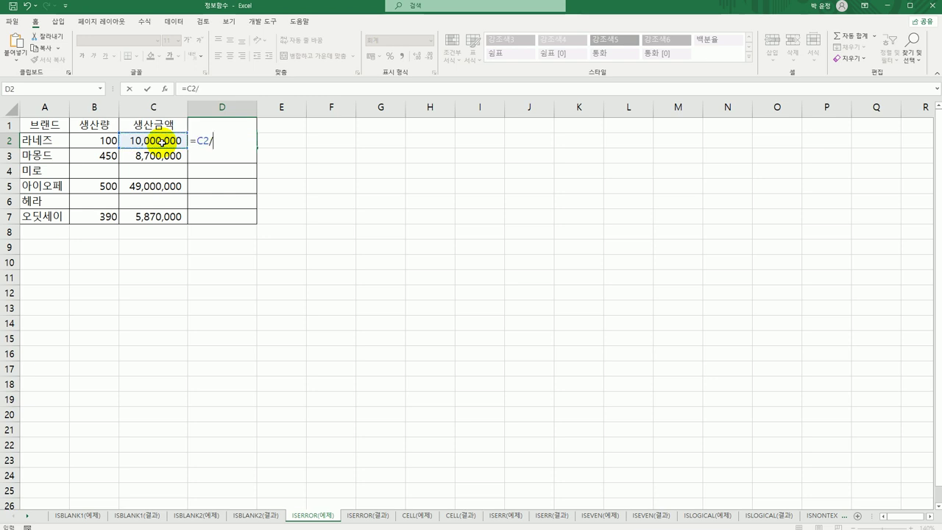
left_click(107, 137)
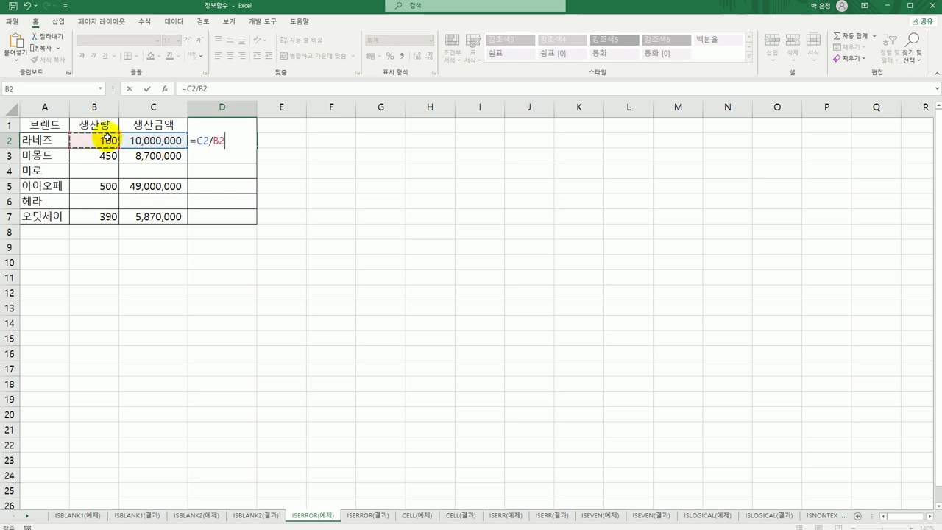
key("Return")
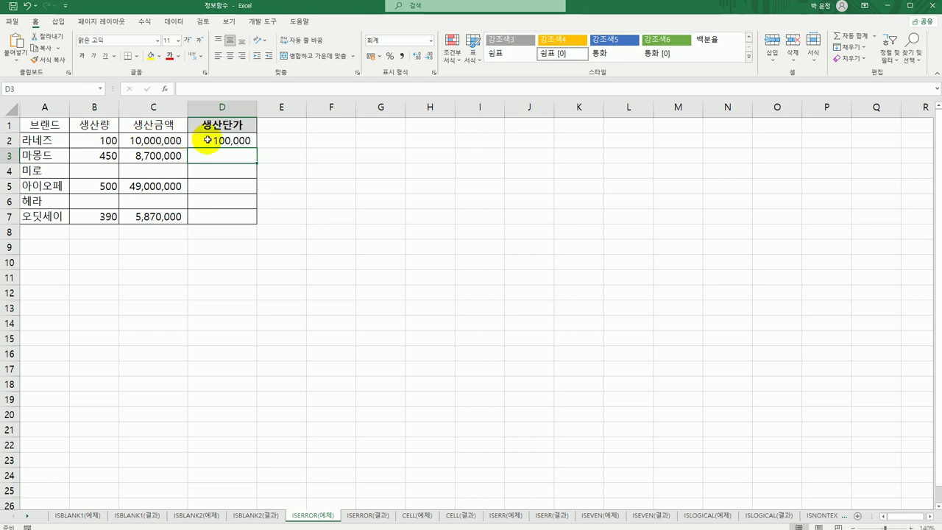
left_click(207, 139)
left_click_drag(256, 148, 255, 223)
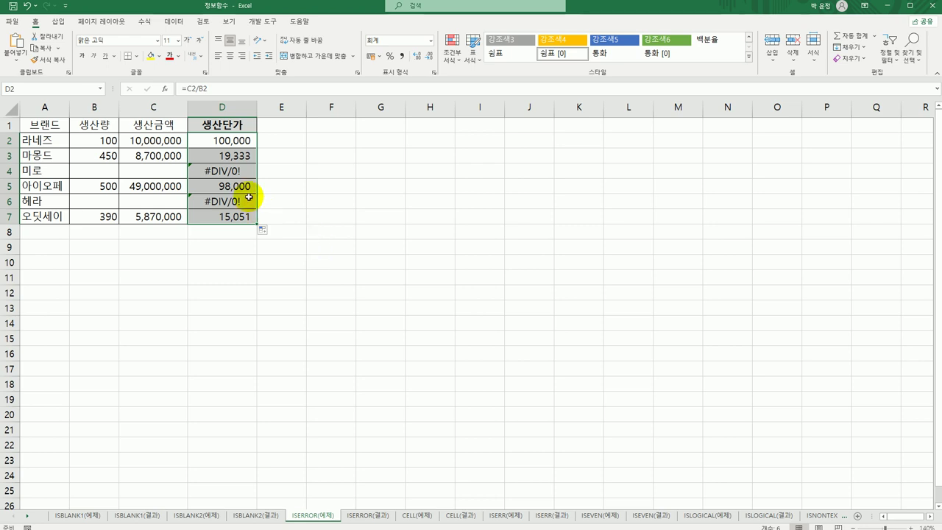
Step: Wrap the division in D2 in ISERROR, making =ISERROR(C2/B2), and fill it down to D7
left_click(221, 140)
double_click(194, 141)
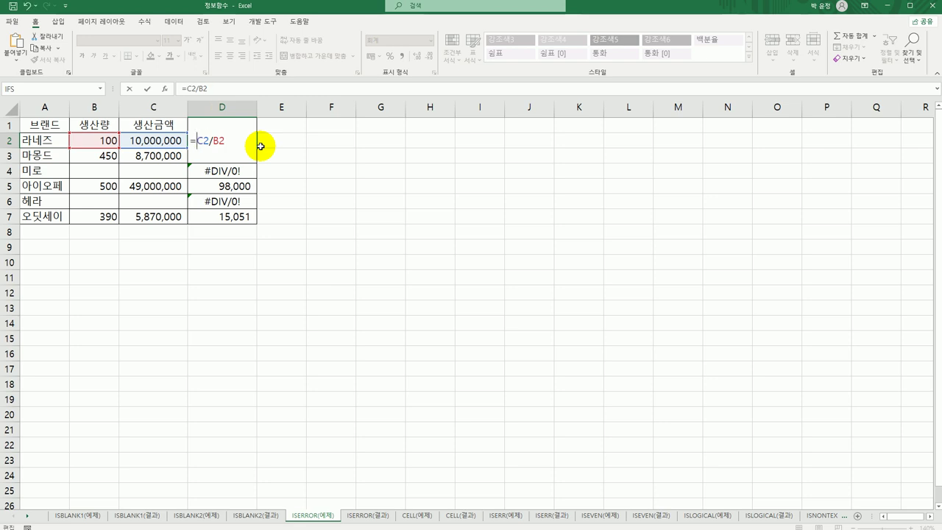
type("IS")
key("Down")
key("Down")
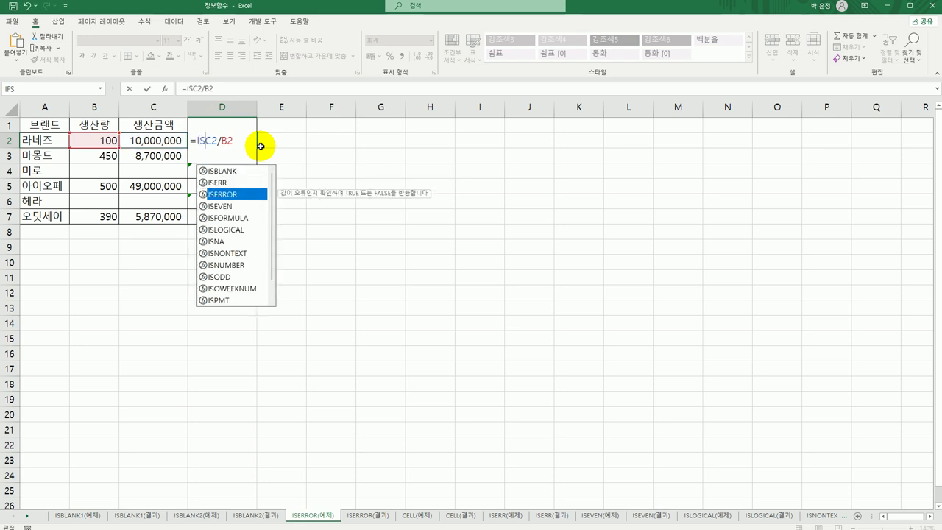
key("Tab")
key("Return")
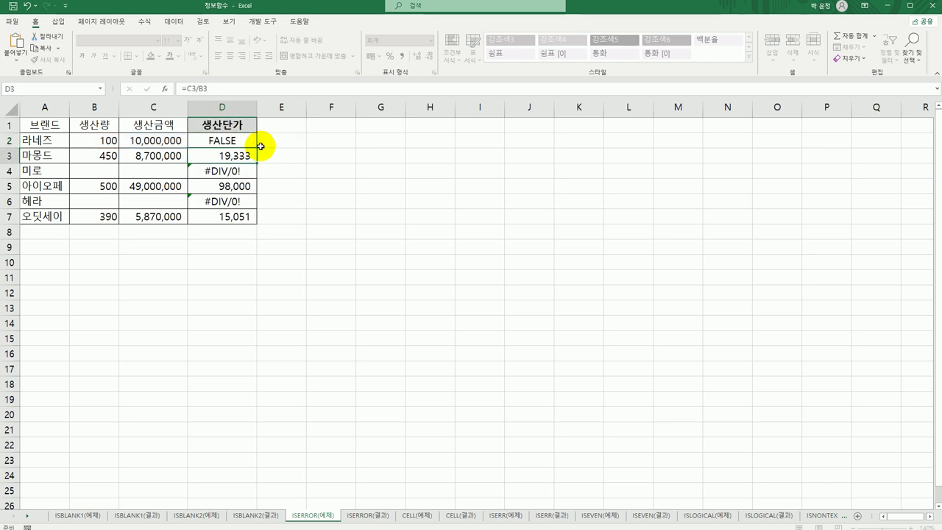
left_click(253, 141)
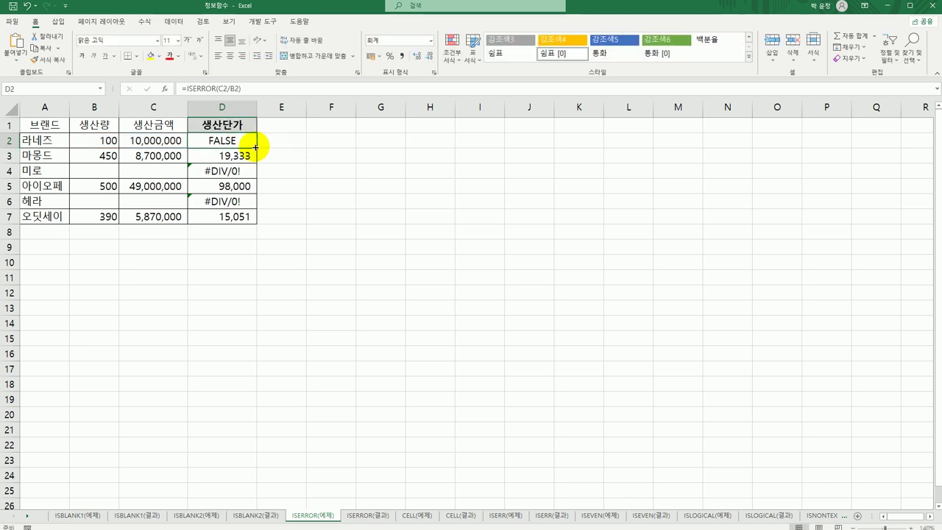
left_click_drag(255, 147, 240, 224)
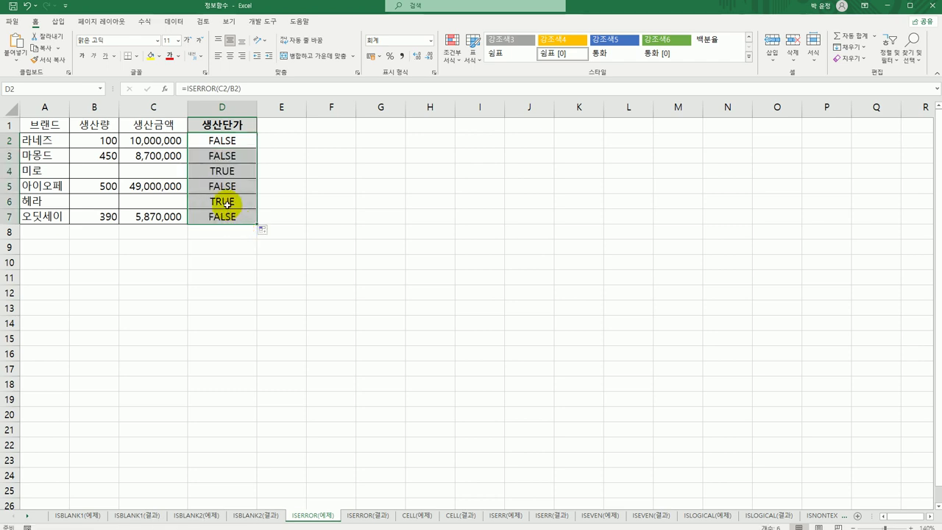
Step: Nest the ISERROR test in D2 inside an IF function that returns "생산량 없음" when true
left_click(223, 141)
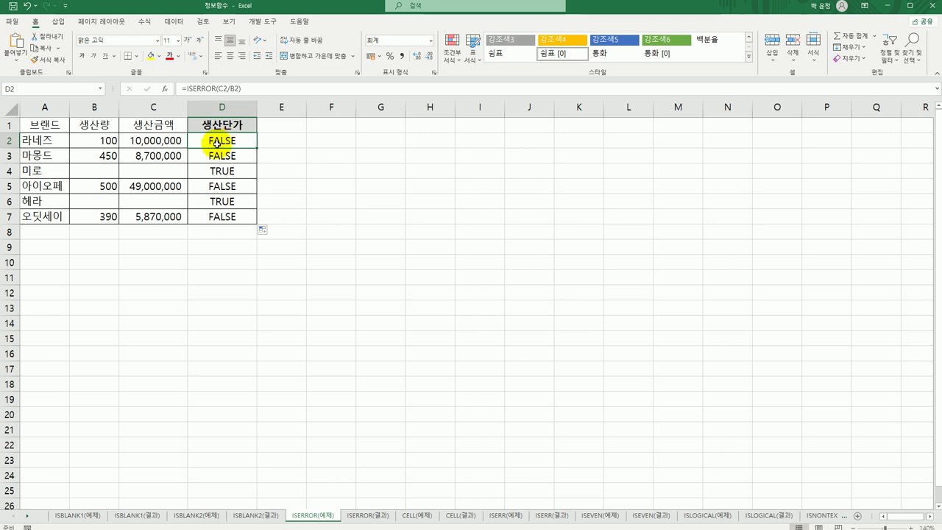
double_click(199, 142)
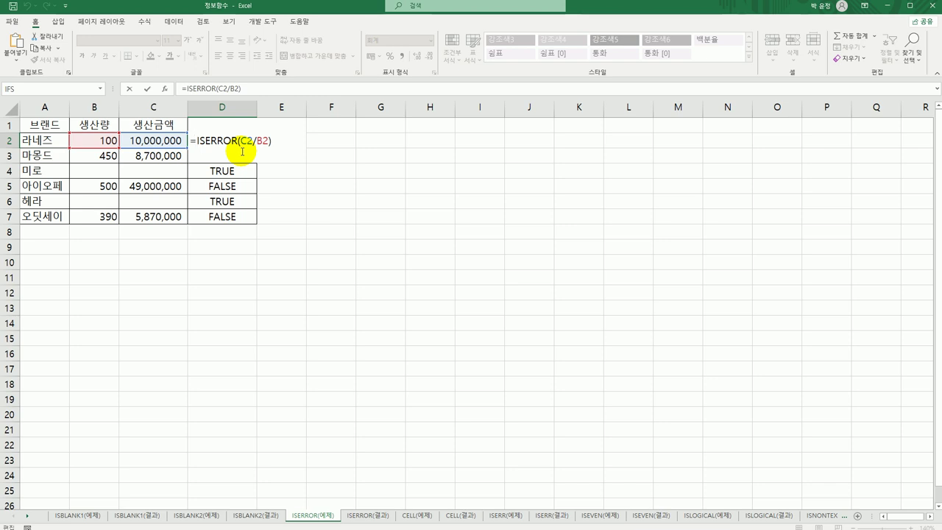
type("IF(")
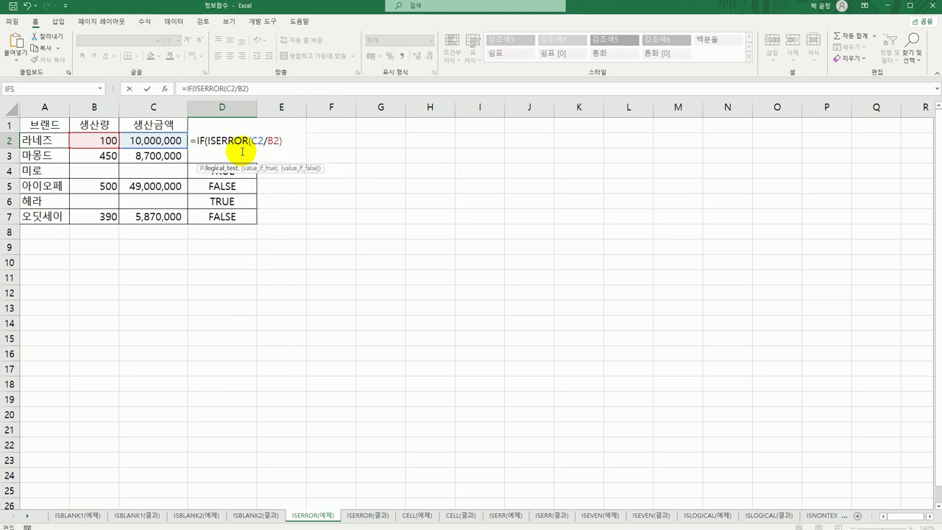
type(",")
type("\"")
type("생산라")
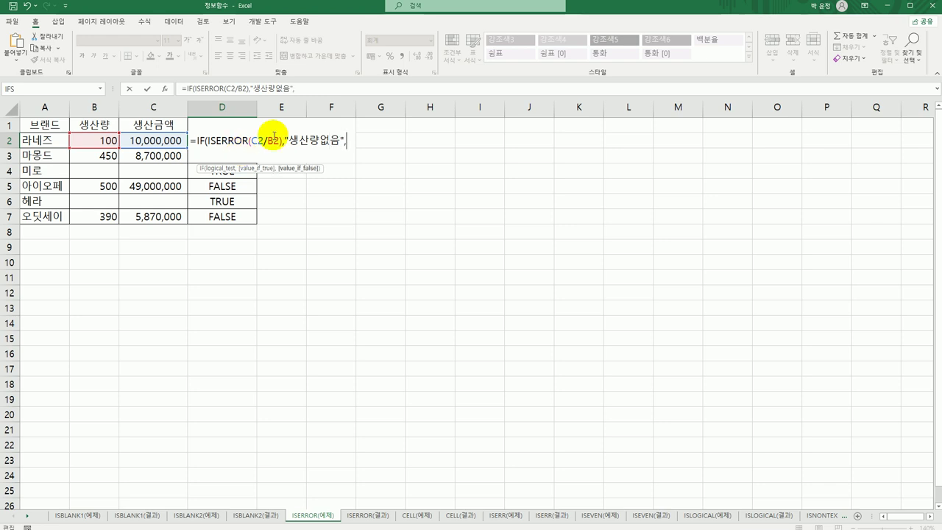
left_click(320, 140)
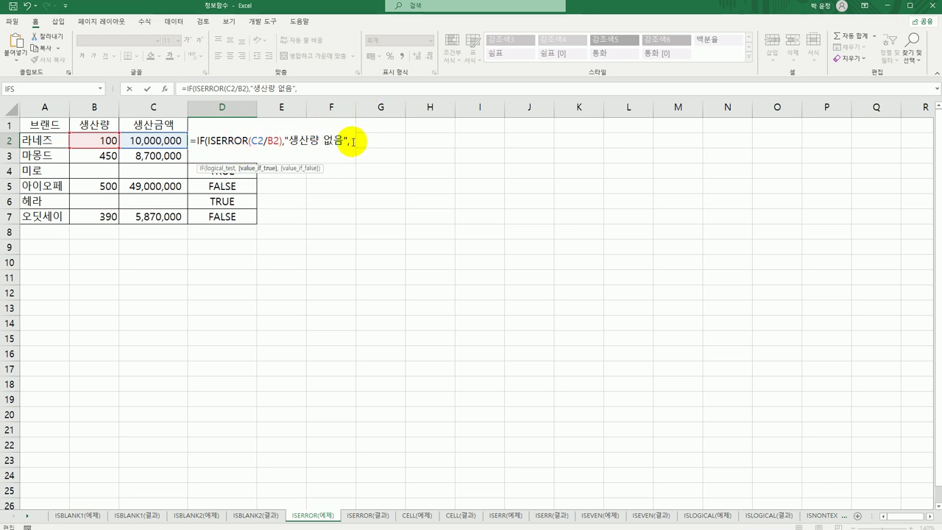
left_click(352, 142)
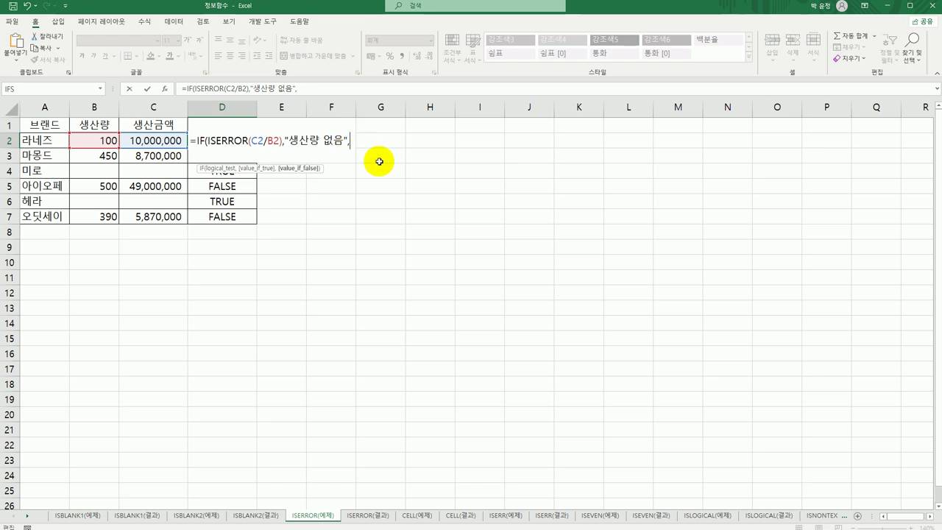
Step: Complete the IF formula in D2 with C2/B2 as the false value and fill it down to D7
left_click(165, 139)
type("/")
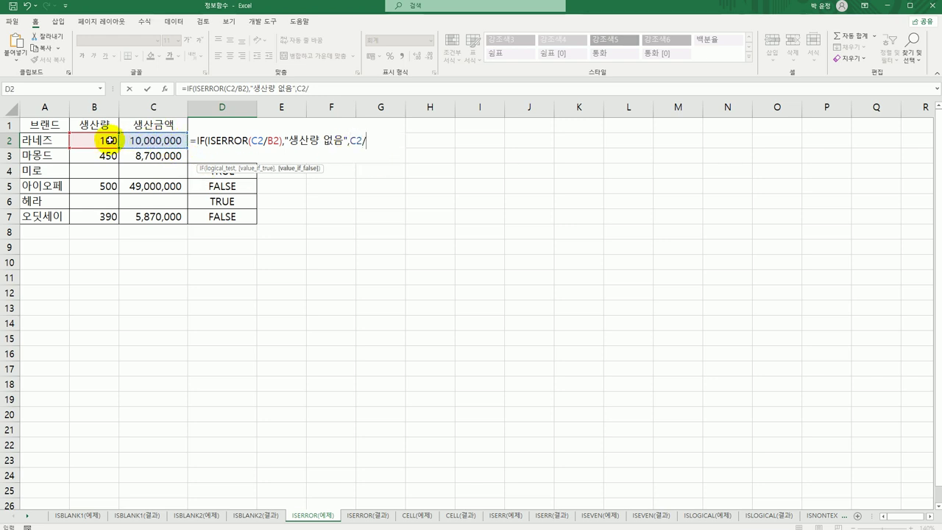
left_click(110, 140)
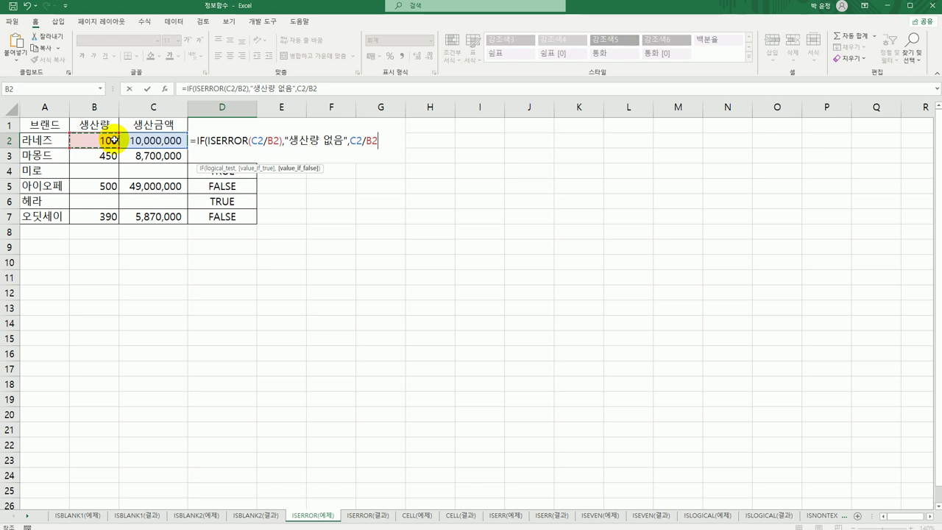
type(")")
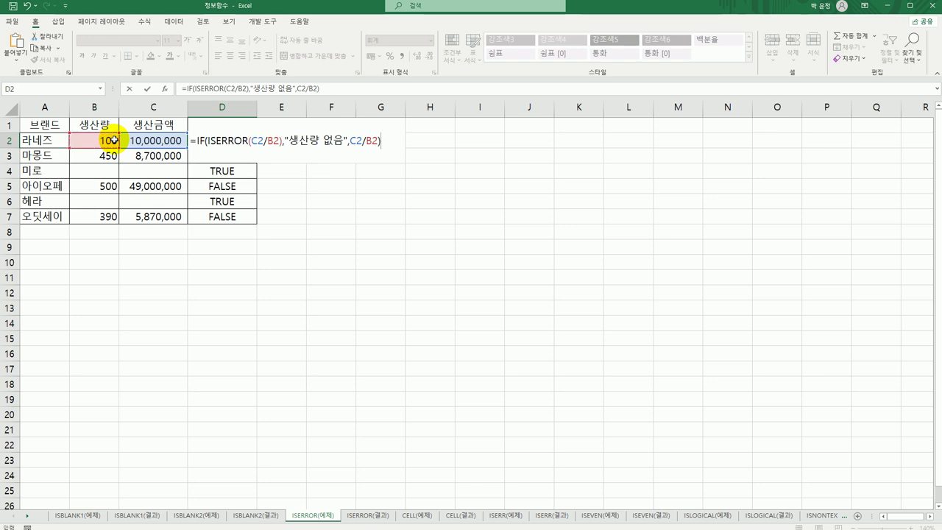
key("ctrl+Return")
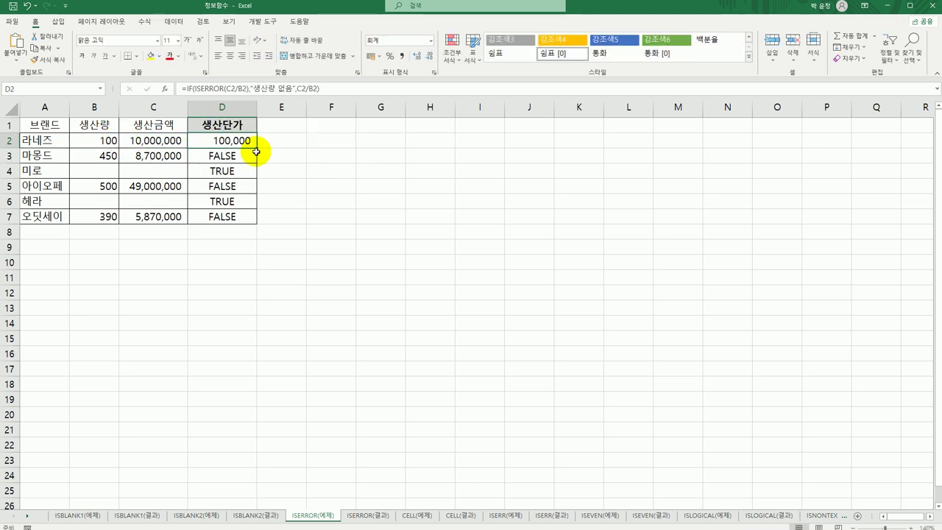
left_click_drag(257, 149, 247, 217)
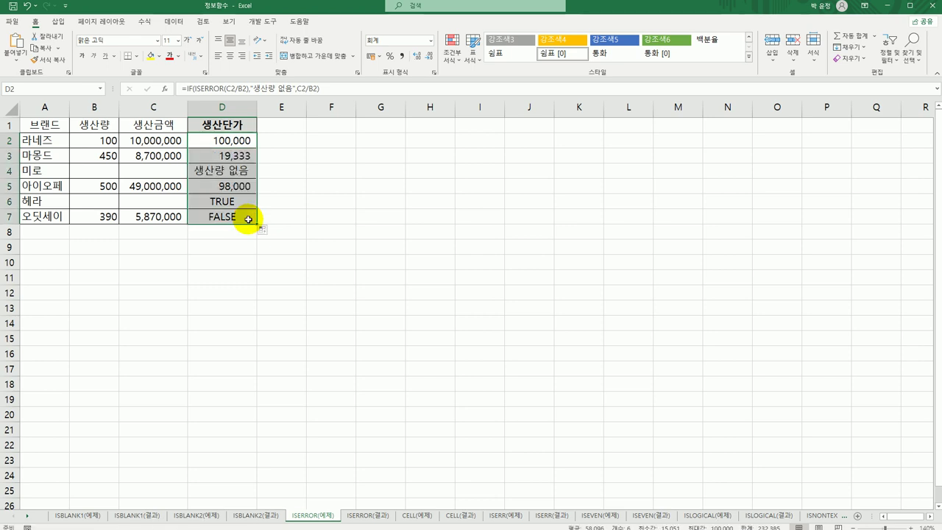
left_click(225, 171)
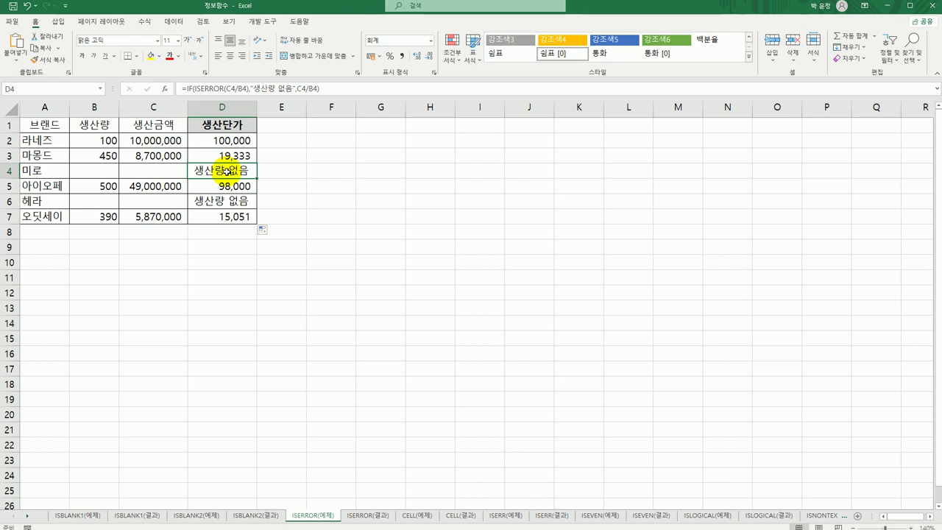
Step: Open the ISERROR(결과) sheet to compare the unit prices and autofit its 생산금액 column
left_click(368, 517)
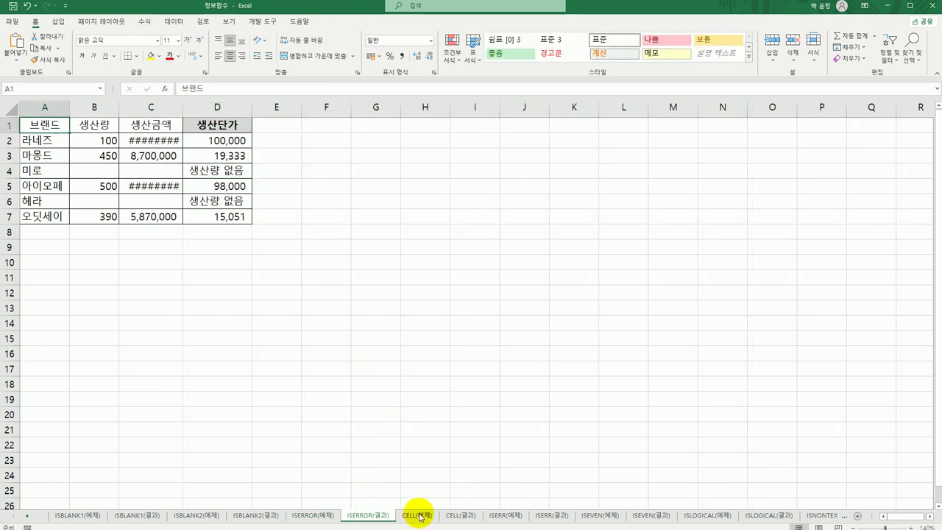
left_click(187, 107)
left_click_drag(187, 108, 184, 105)
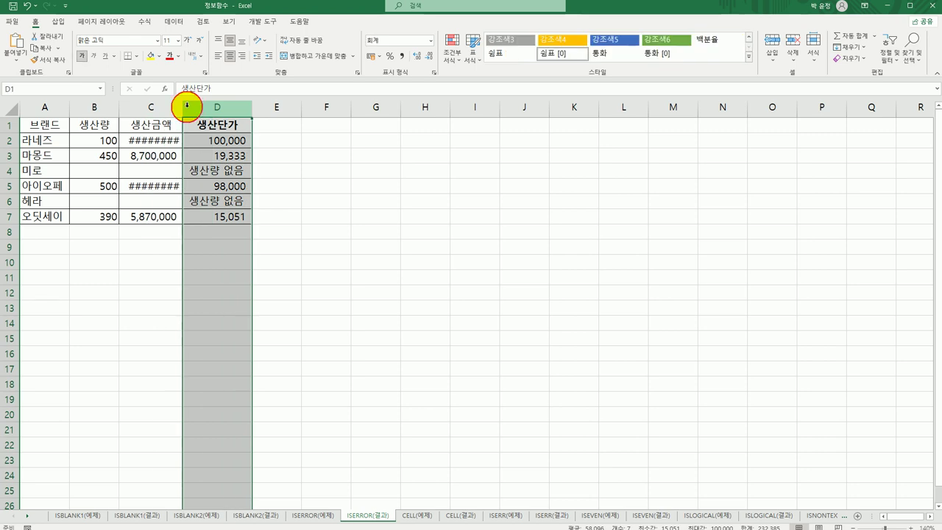
double_click(182, 107)
Step: Open the CELL(예제) sheet and examine the text in A2, the info types in column C and the empty result cell D3
left_click(427, 521)
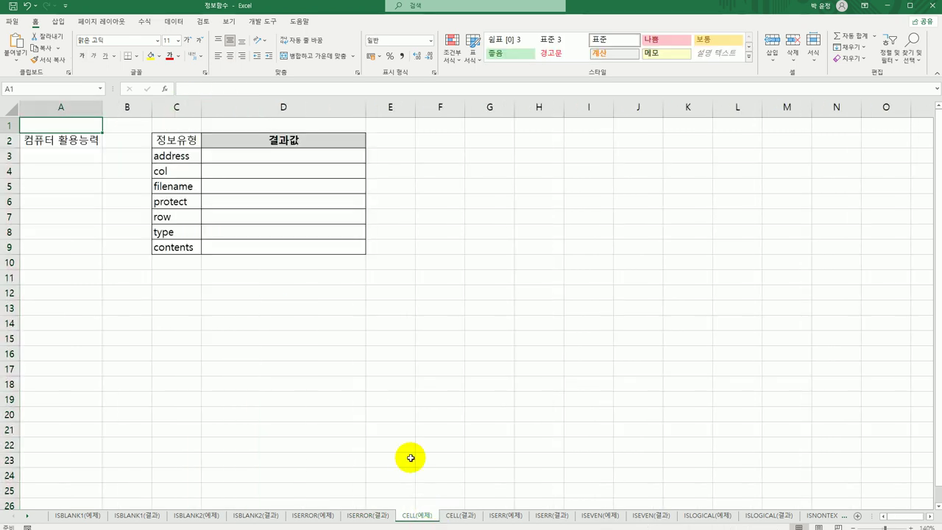
left_click(297, 160)
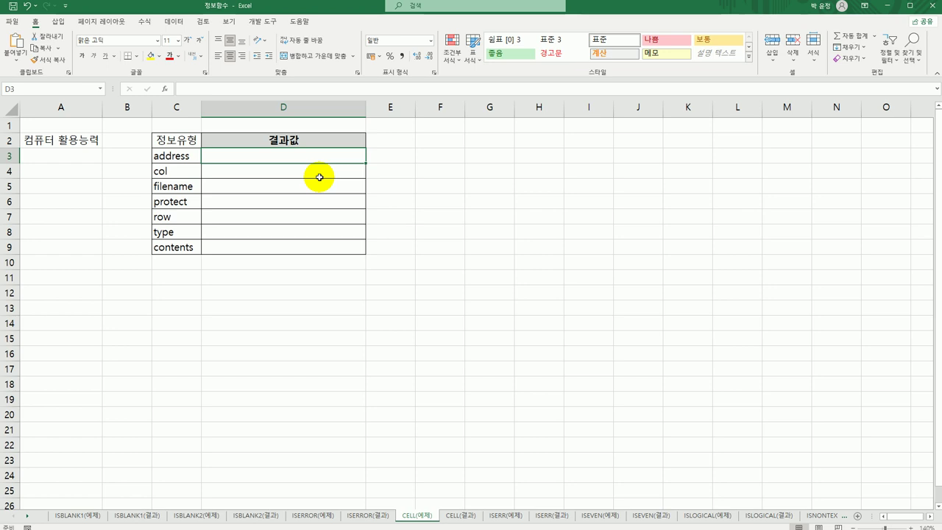
left_click(63, 143)
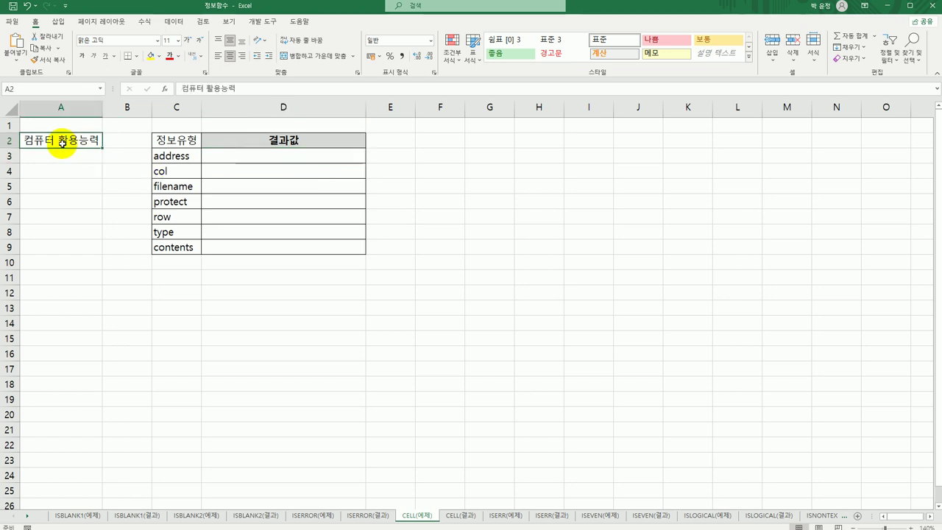
left_click(235, 160)
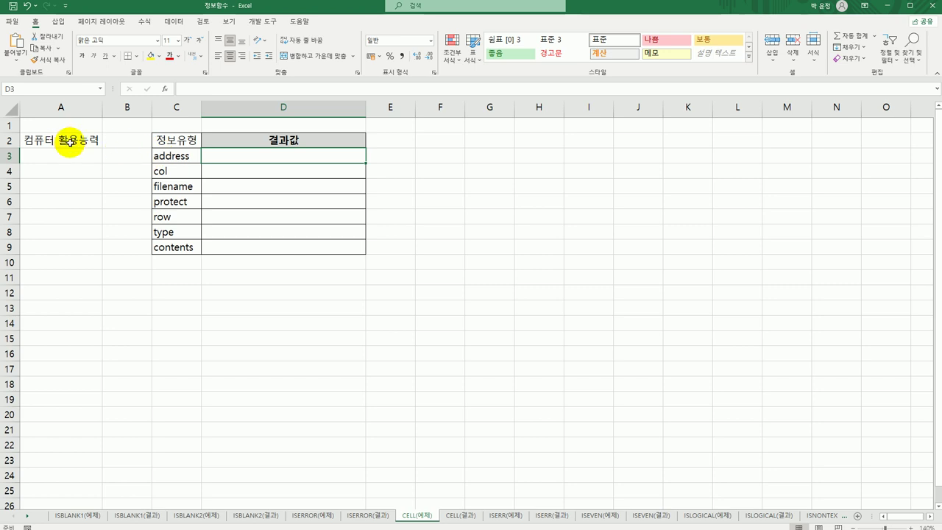
left_click(185, 156)
left_click(183, 171)
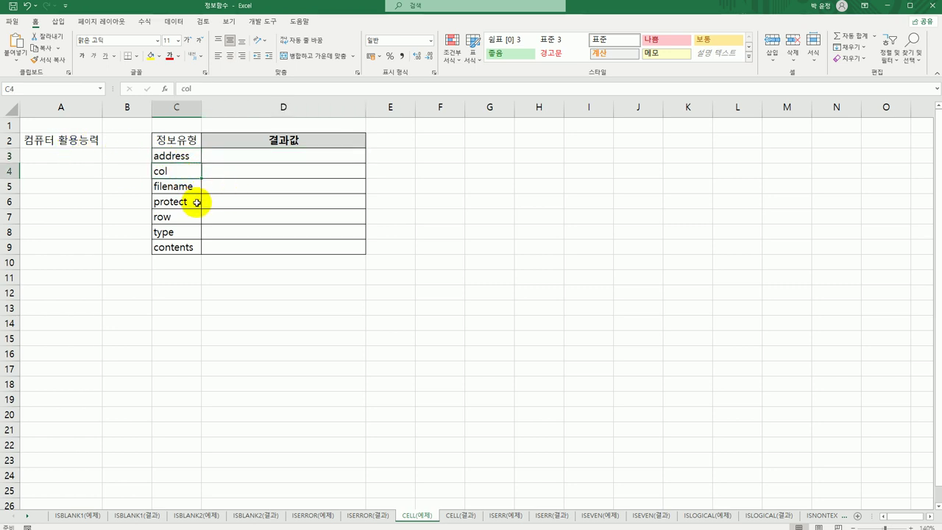
left_click(252, 158)
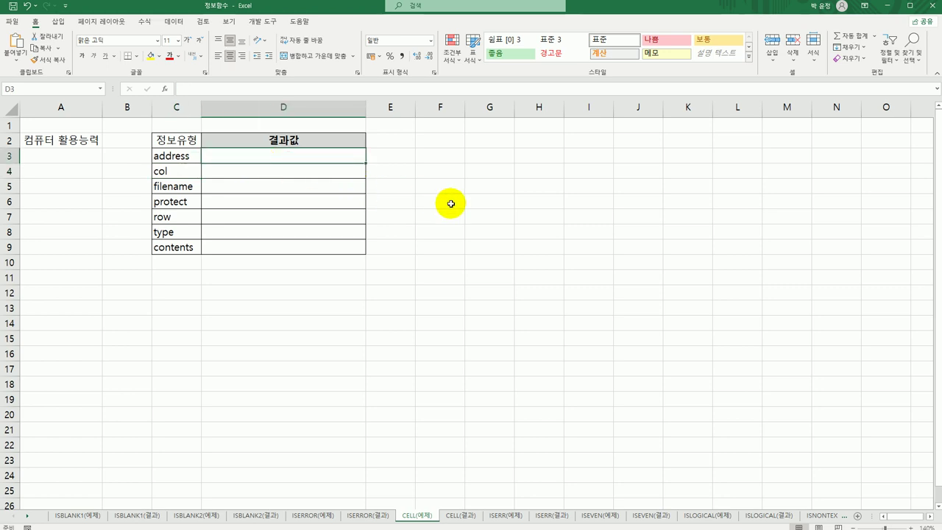
Step: Enter =CELL(C3,$A$2) in D3 and fill the formula down to D9
type("=")
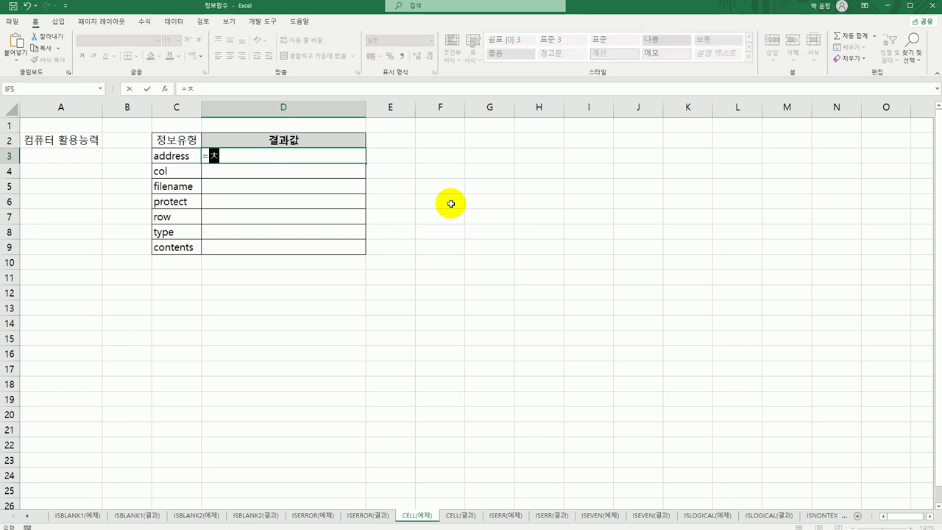
type("CELL(")
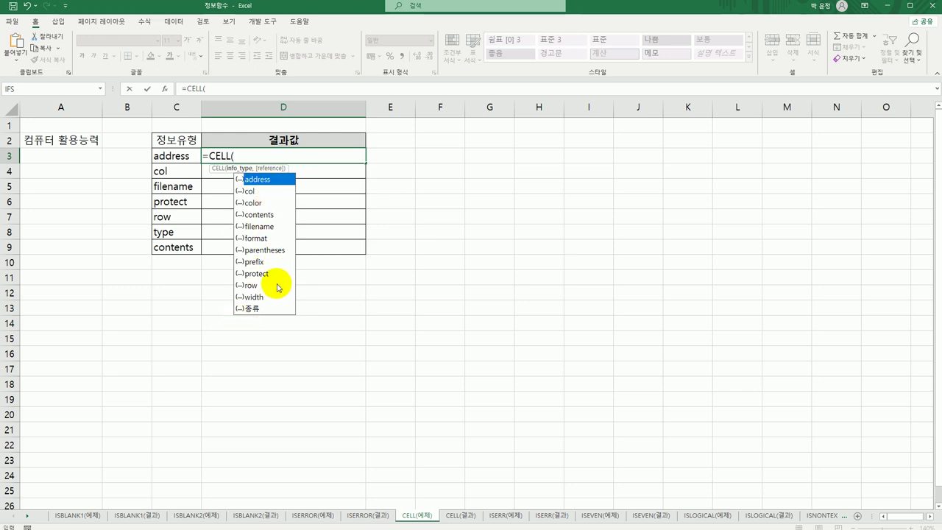
left_click(175, 158)
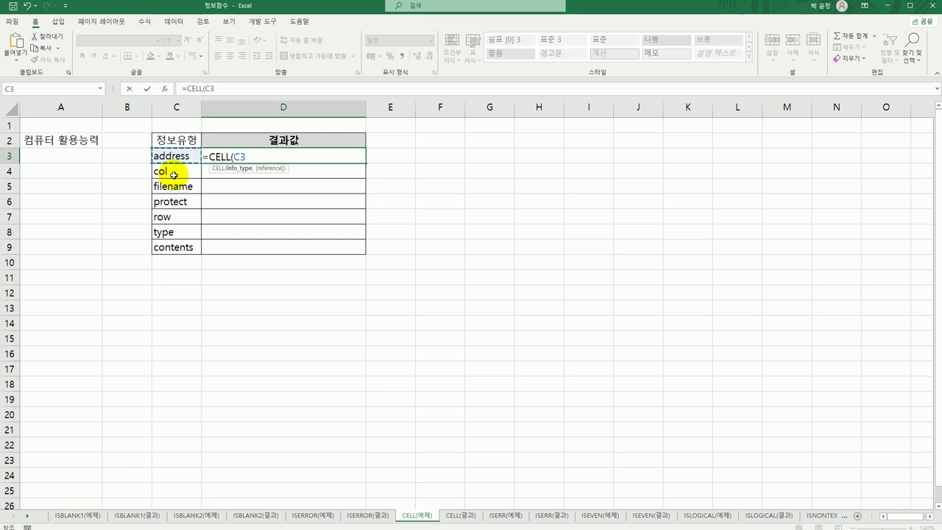
type(",")
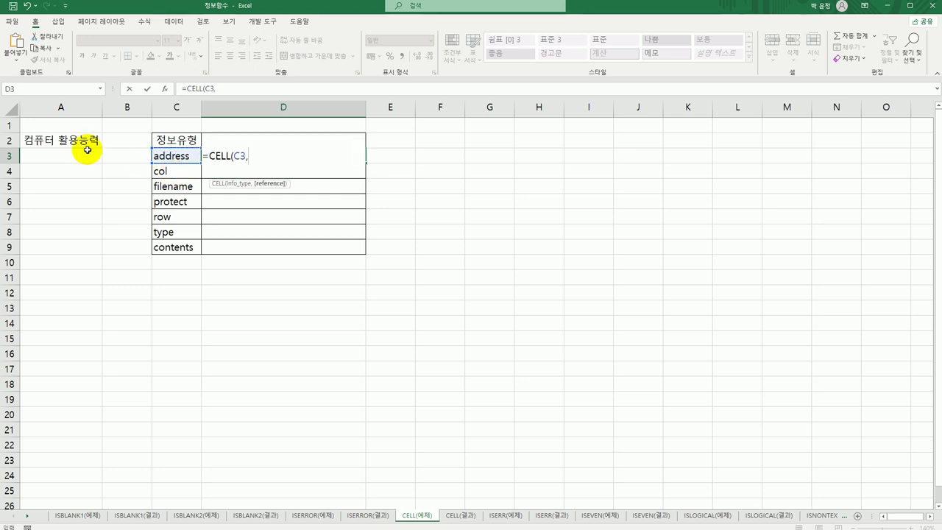
left_click(68, 139)
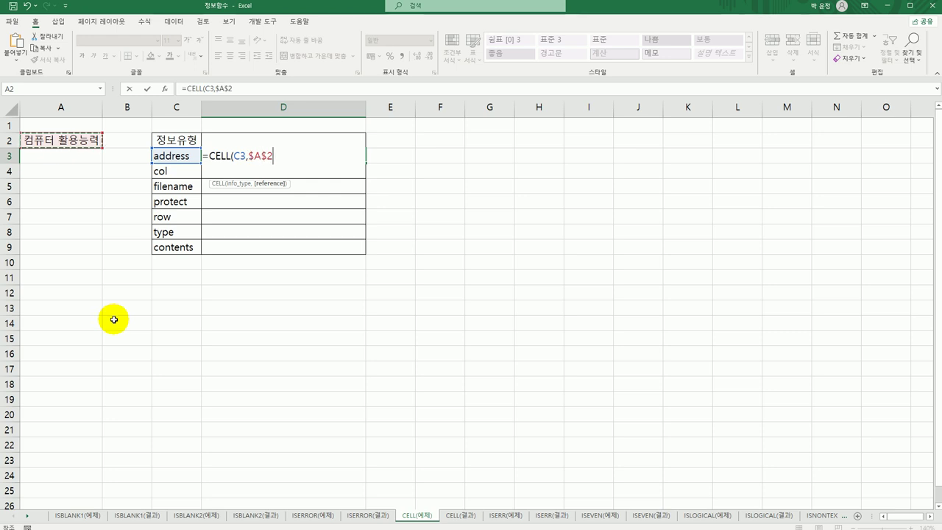
type(")")
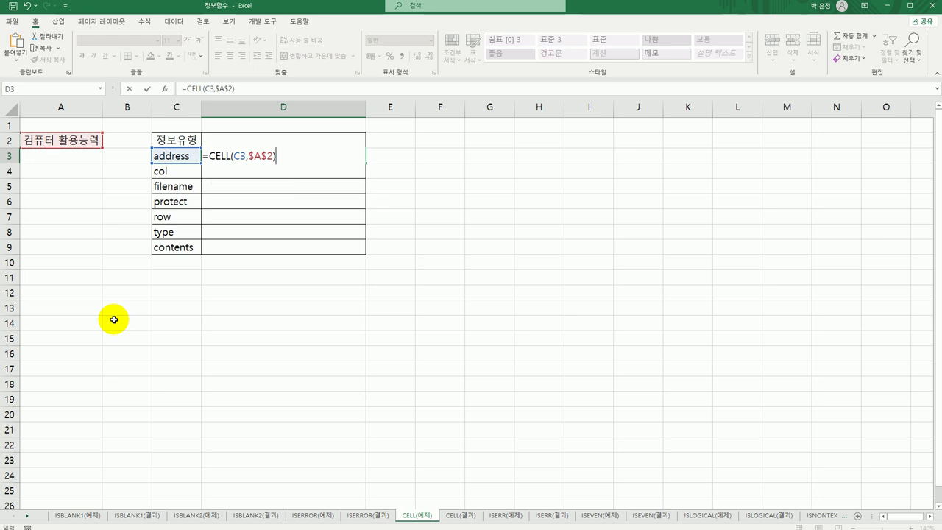
key("Return")
left_click(361, 157)
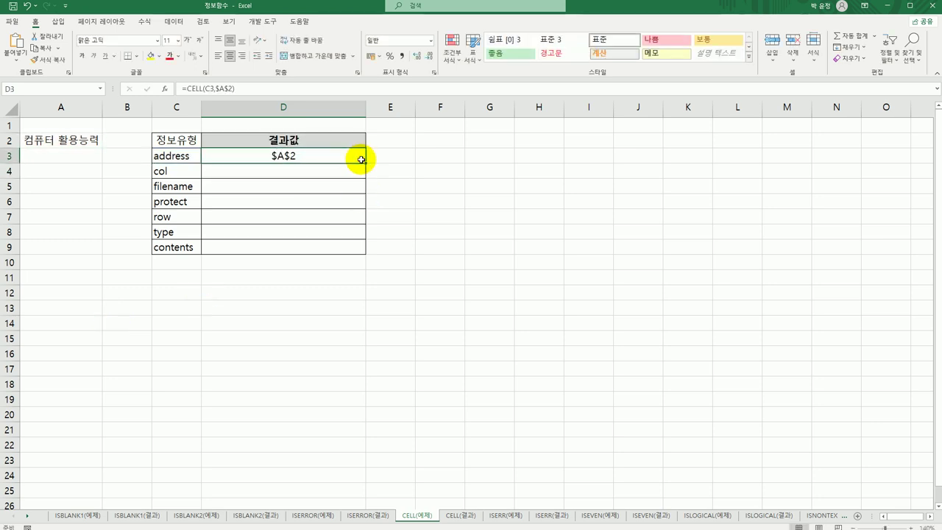
left_click_drag(366, 162, 352, 250)
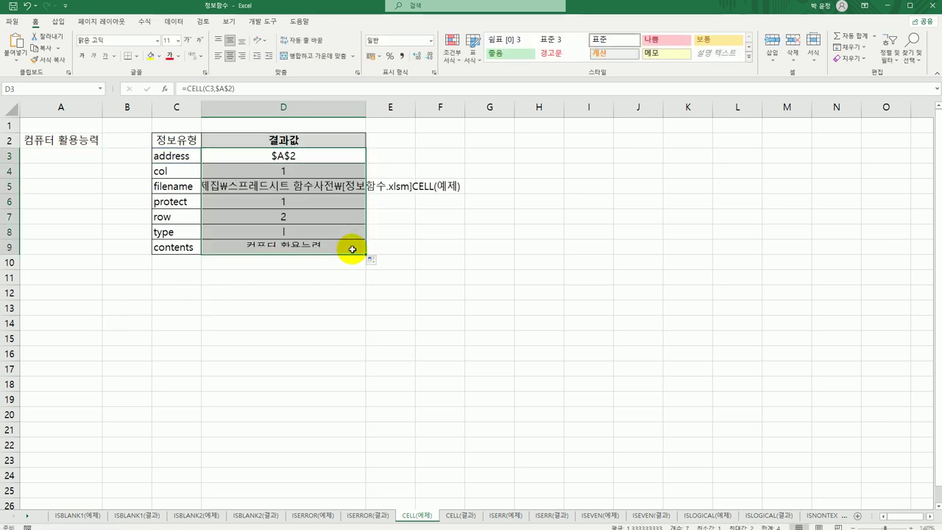
Step: Examine the CELL results in column D against A2 and compare them with the CELL(결과) sheet
left_click(300, 157)
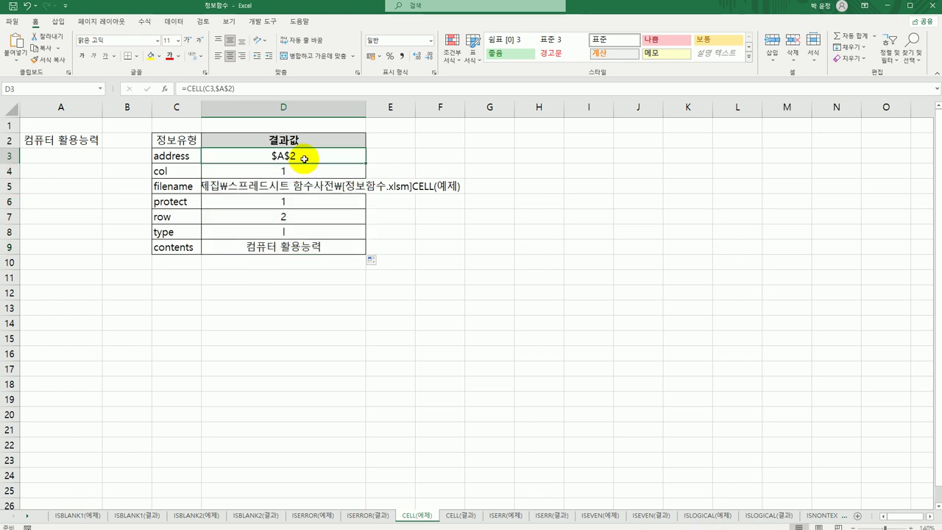
left_click(72, 142)
left_click(282, 170)
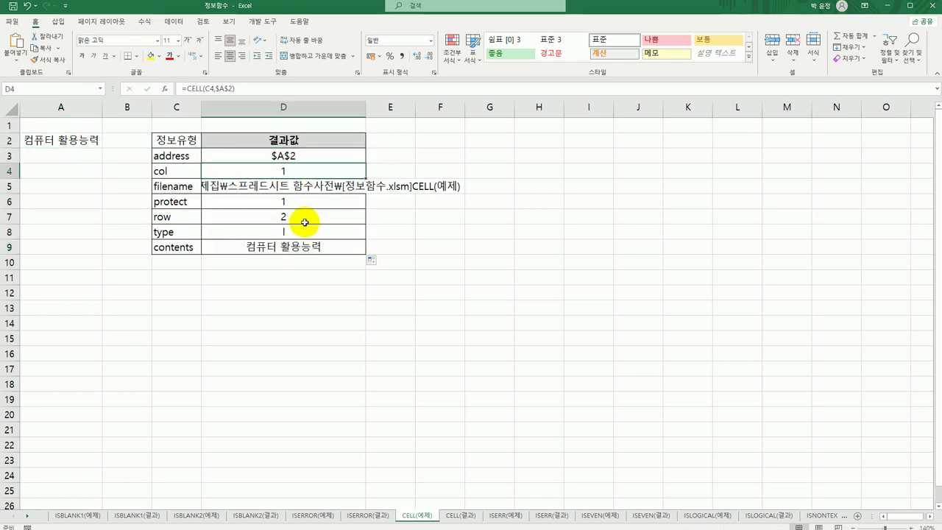
left_click(293, 187)
left_click(294, 200)
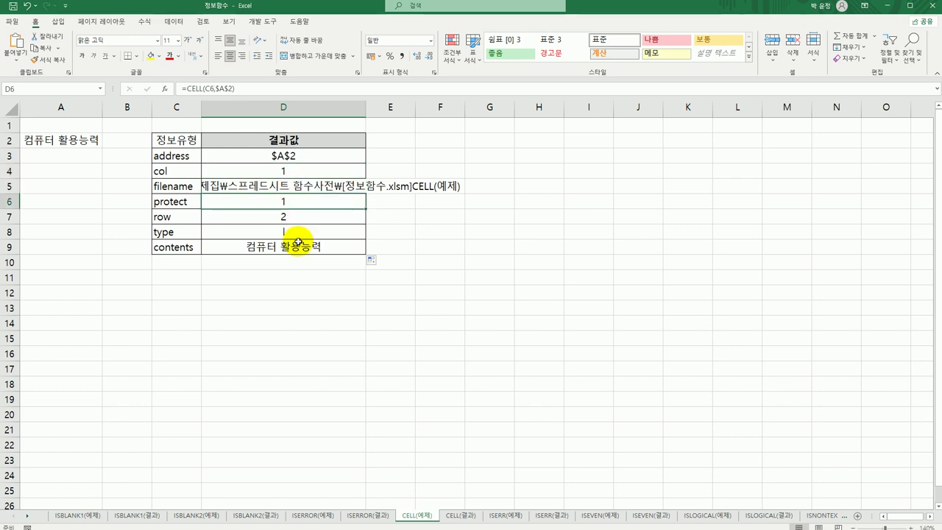
left_click(297, 246)
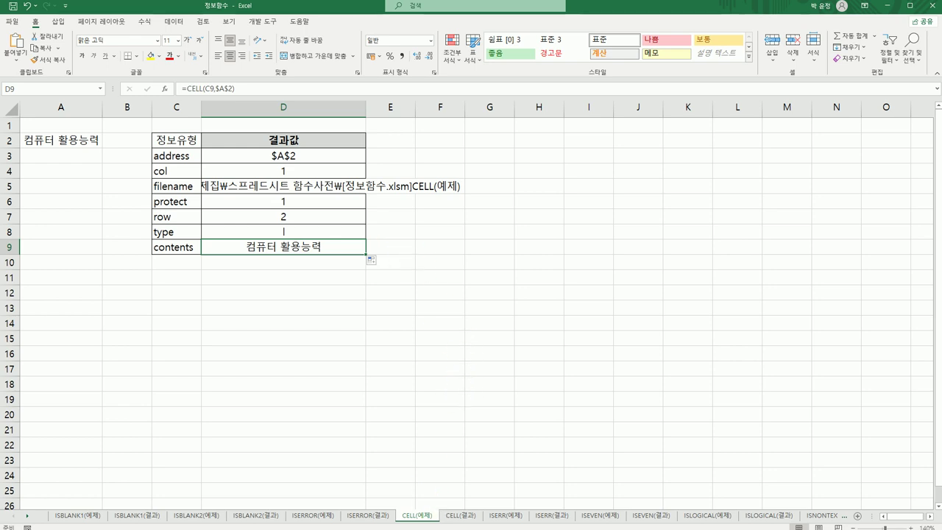
left_click(450, 515)
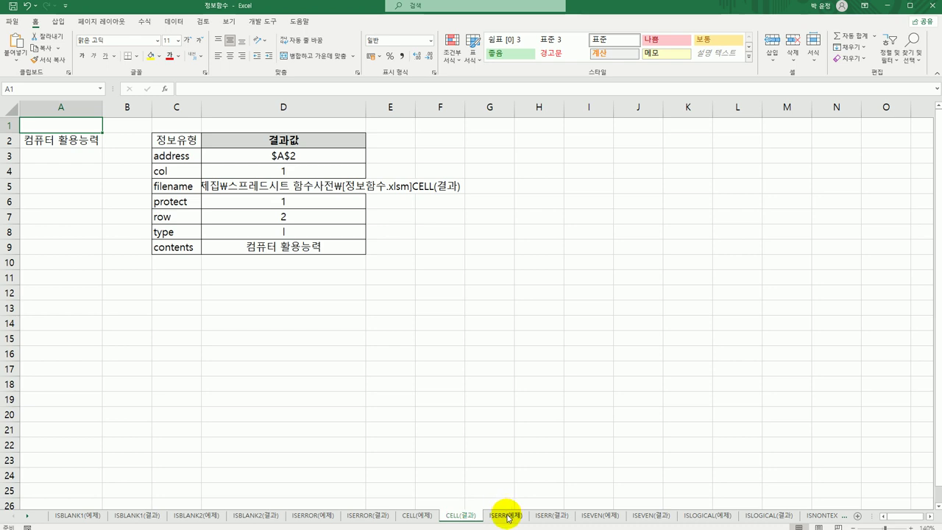
Step: Open the ISERR(예제) sheet, autofit its 금액 column and check the 단가 formula in C3
left_click(507, 515)
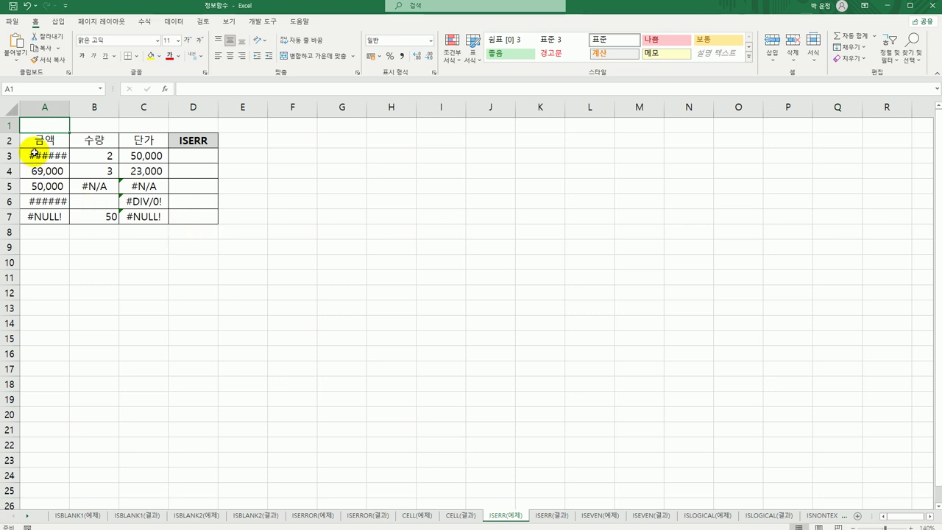
double_click(68, 110)
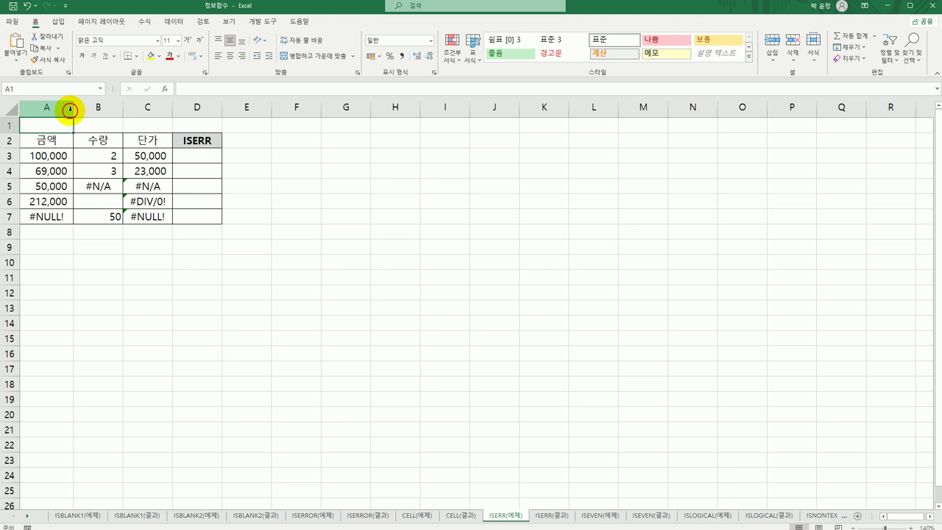
left_click(150, 156)
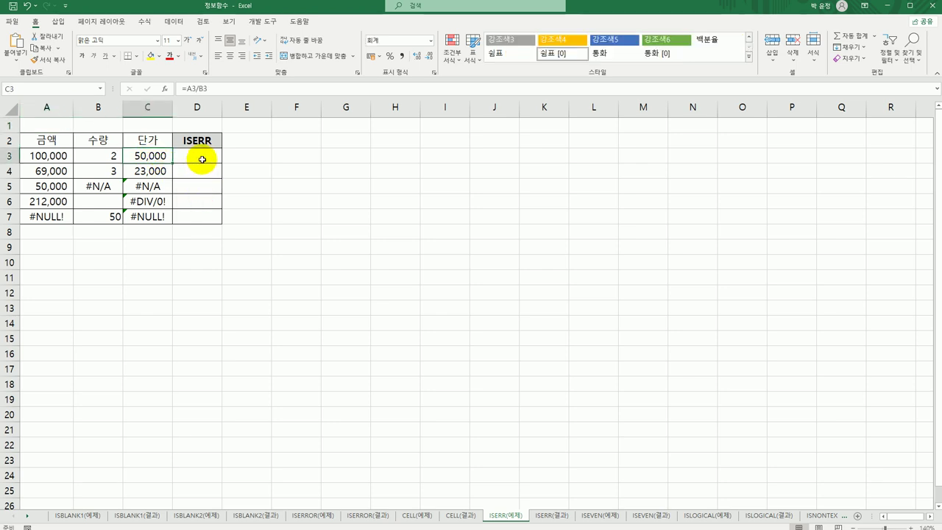
Step: Enter =ISERR(C3) in D3 and fill the formula down to D7
left_click(202, 159)
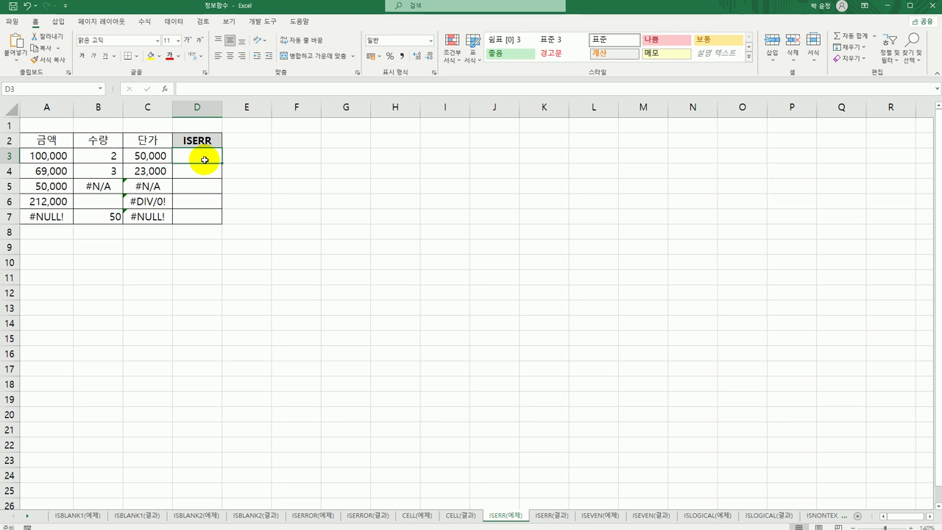
type("=")
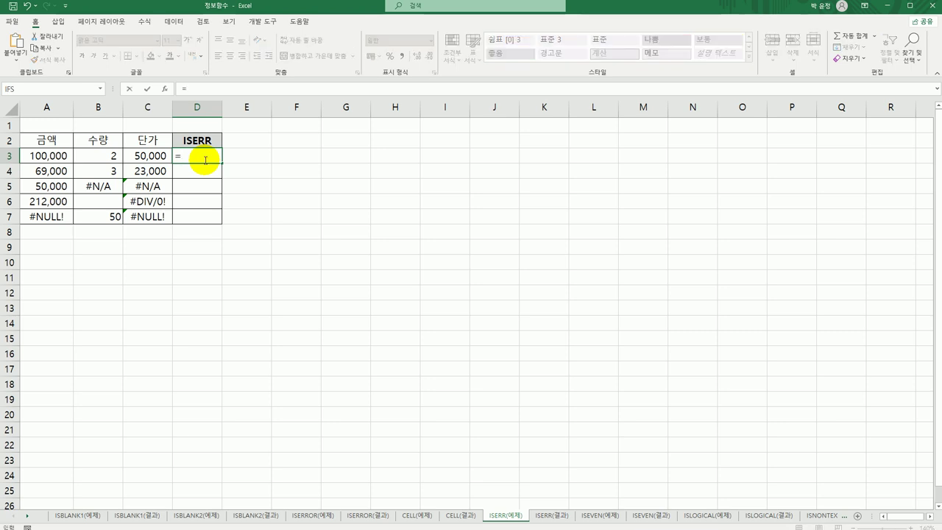
type("IS")
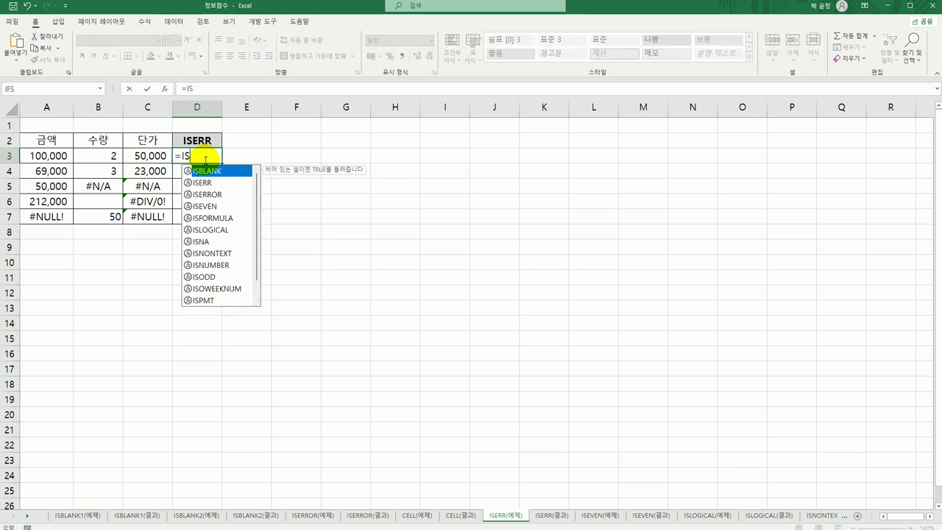
type("ERR")
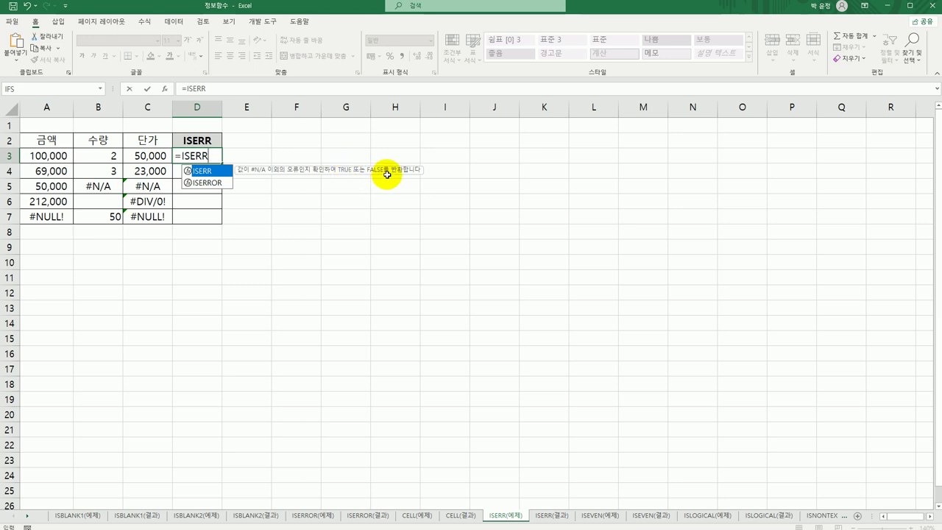
type("(")
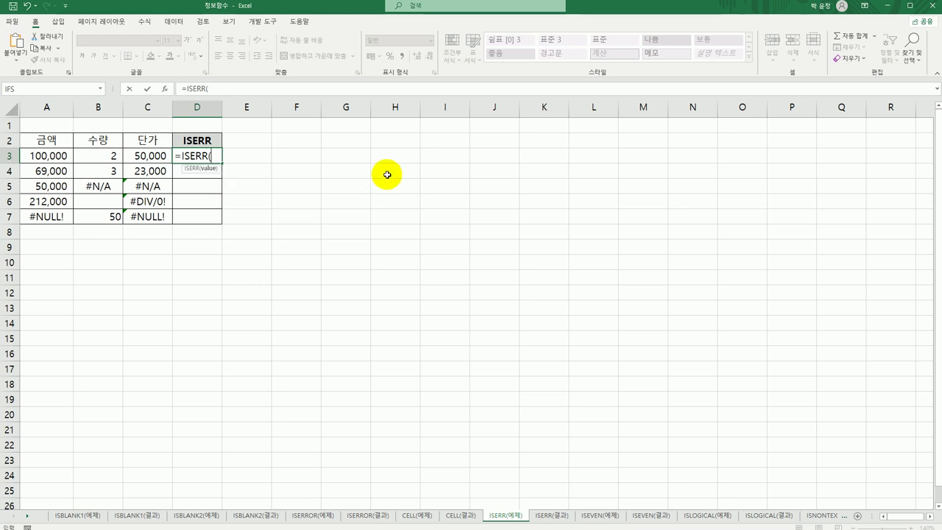
left_click(151, 155)
type(")")
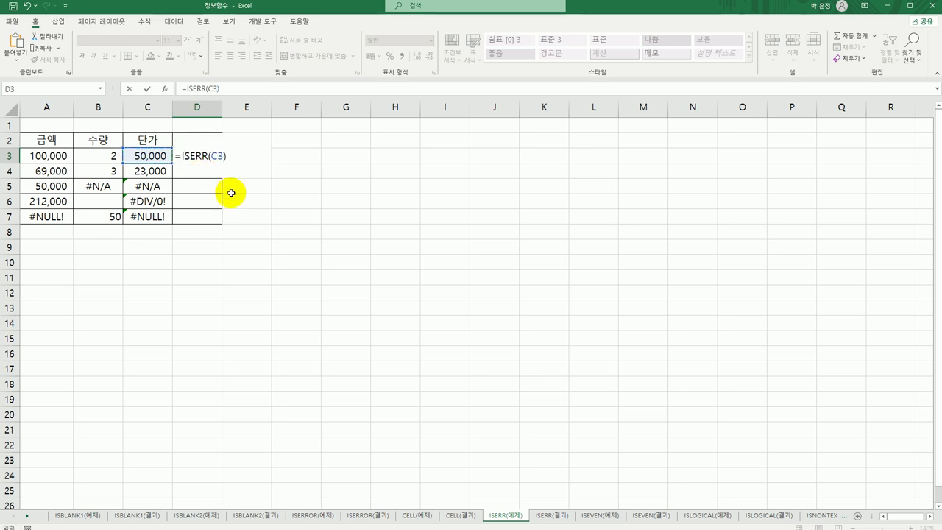
left_click(222, 157)
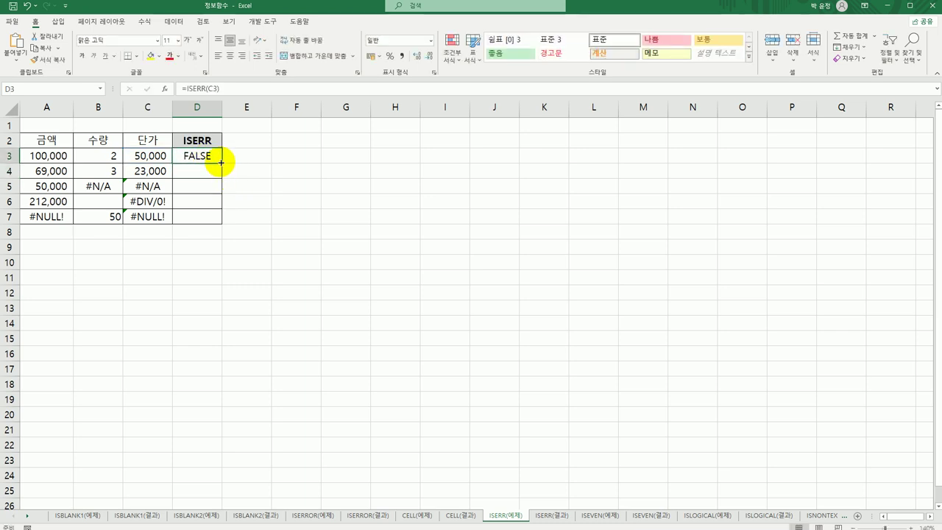
left_click_drag(221, 163, 206, 226)
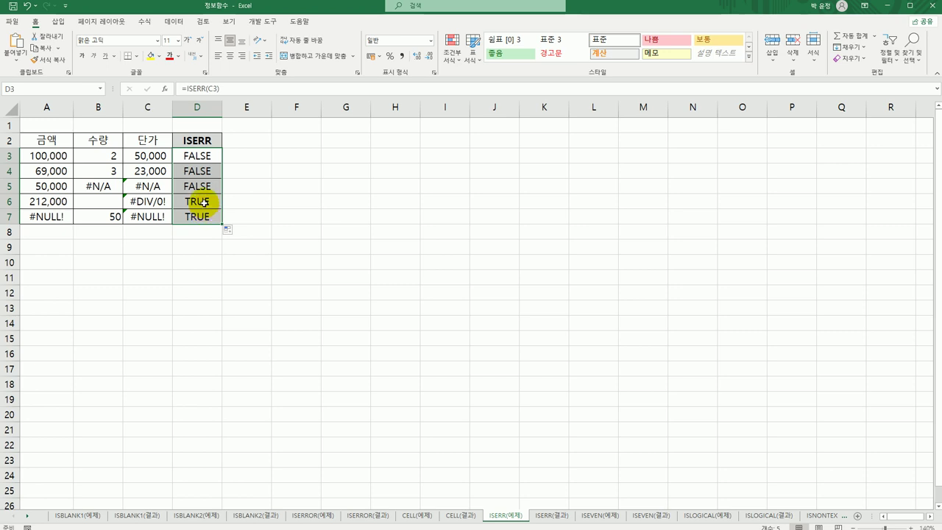
Step: Examine the ISERR results against the 단가 values in column C and compare them with the ISERR(결과) sheet
left_click(202, 201)
left_click(207, 215)
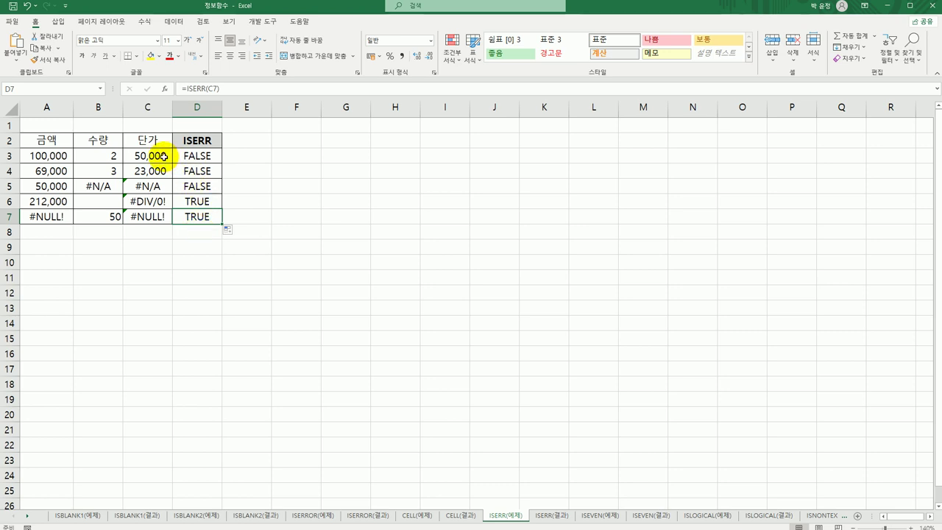
left_click_drag(163, 156, 168, 172)
left_click(150, 187)
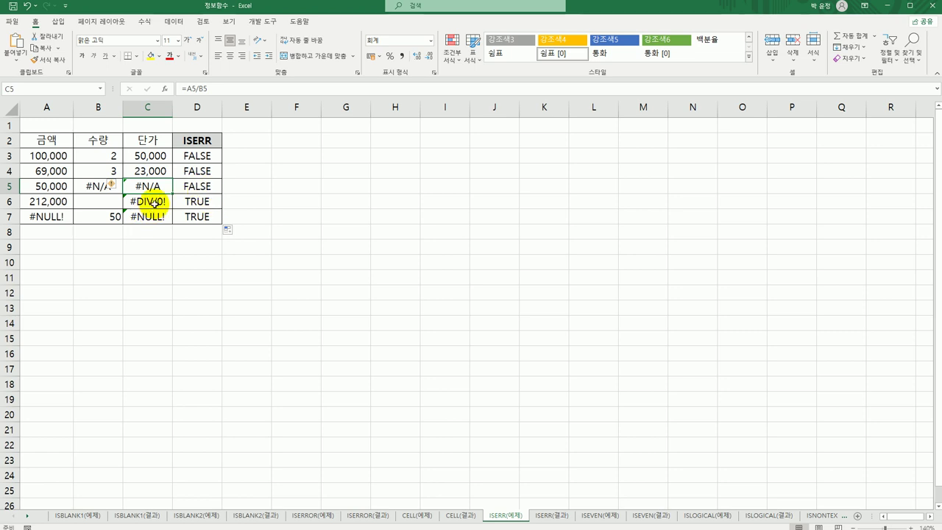
left_click(153, 201)
left_click(147, 217)
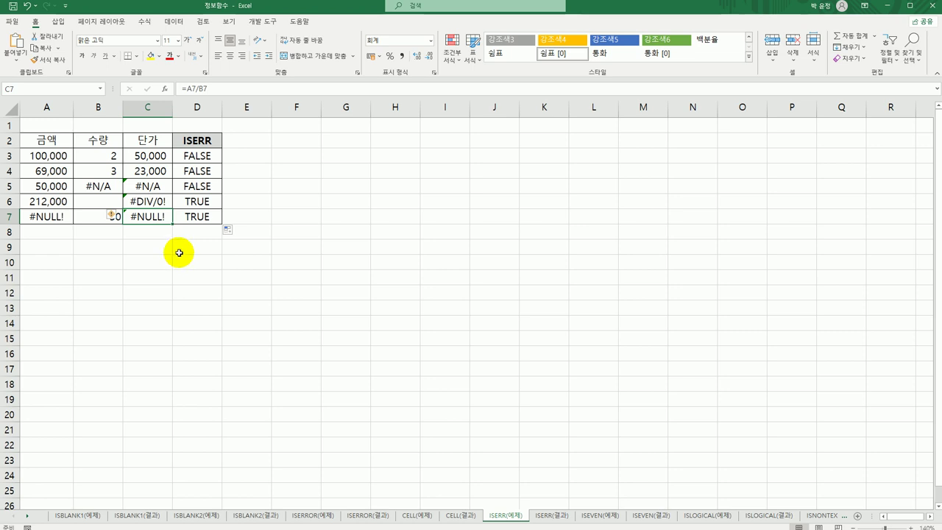
left_click_drag(186, 204, 193, 218)
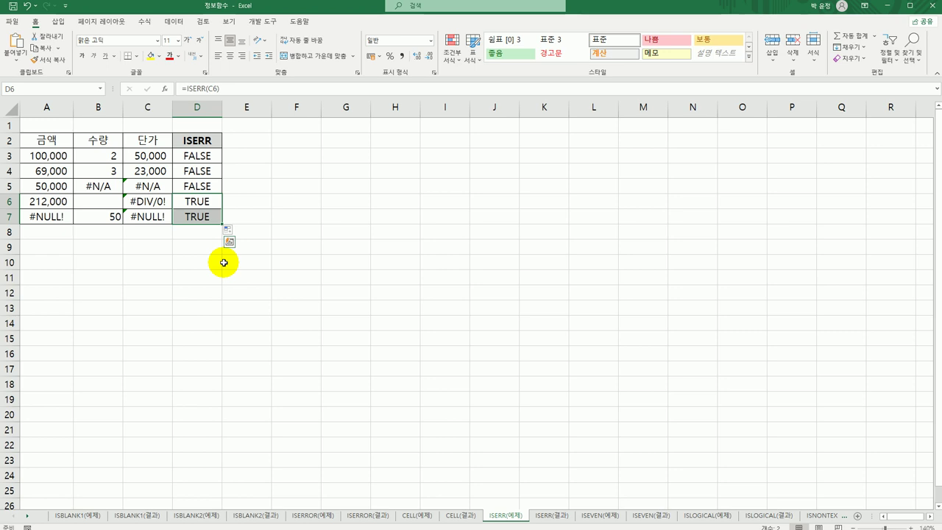
left_click(565, 518)
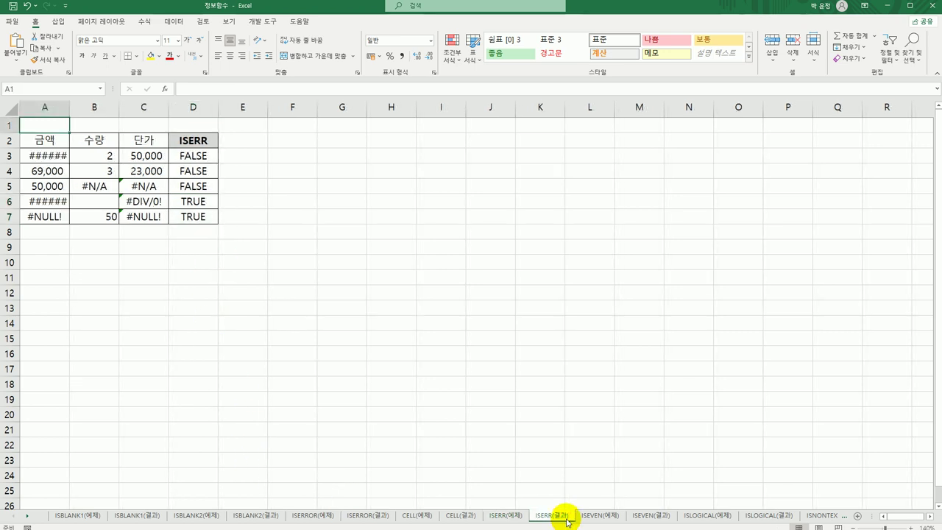
Step: On the ISEVEN(예제) sheet, enter =RIGHT(A4,1) in D4 and fill the formula down to D13
left_click(589, 514)
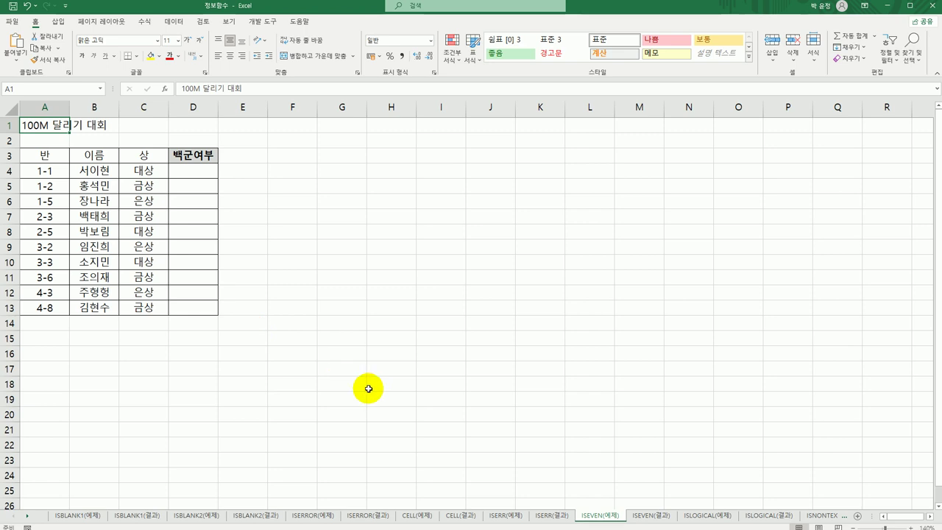
left_click(201, 177)
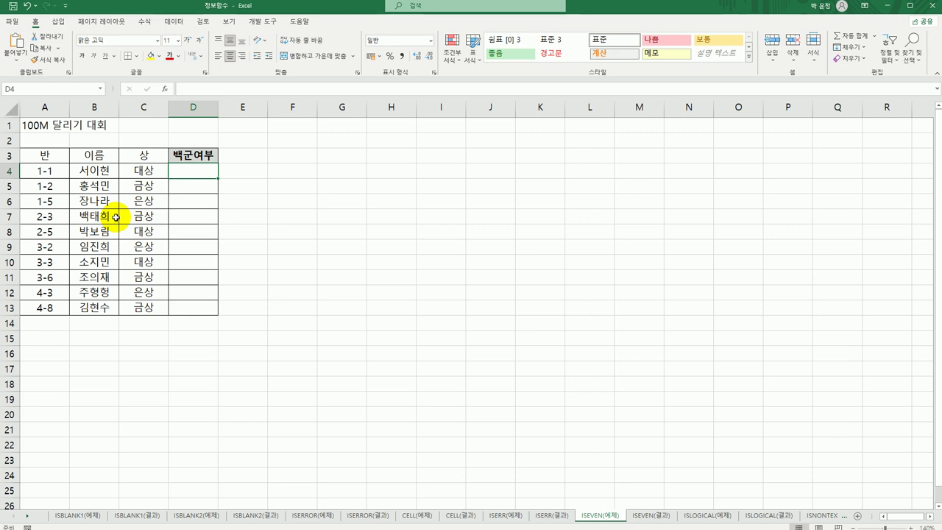
type("=RI")
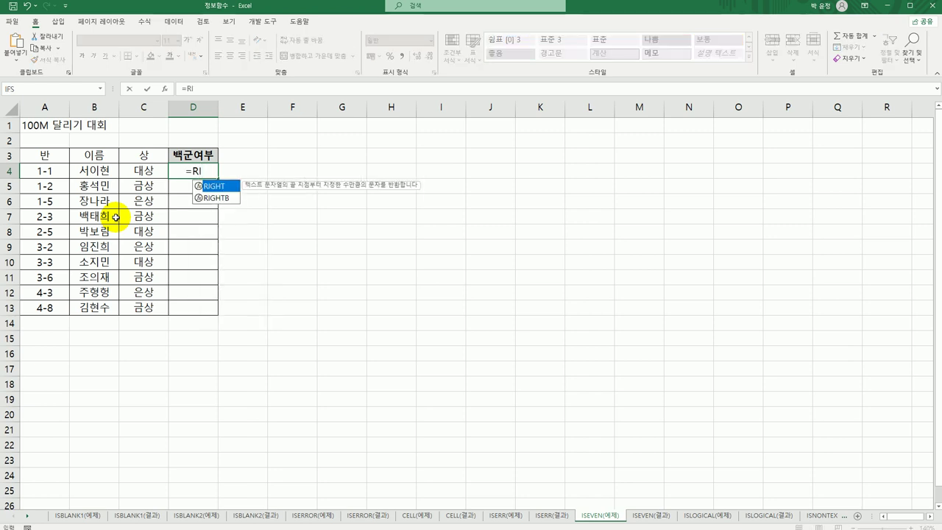
key("Tab")
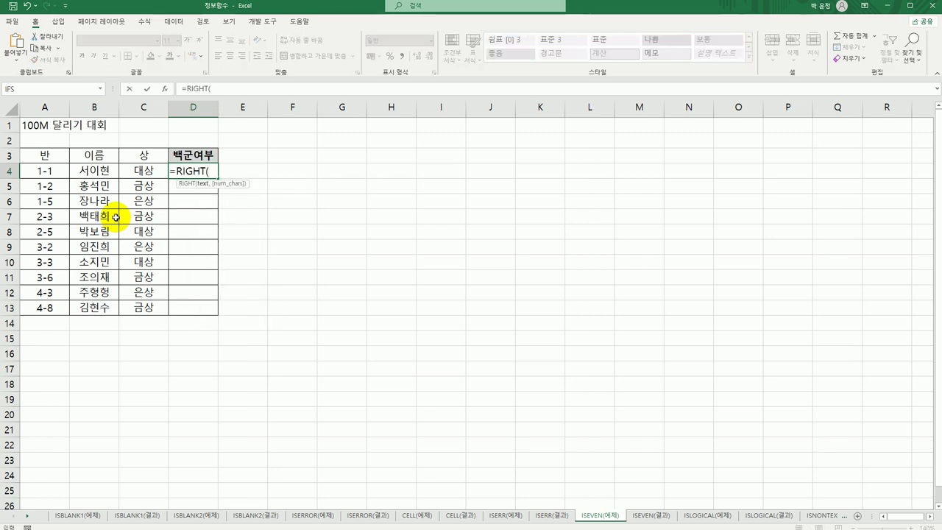
left_click(61, 170)
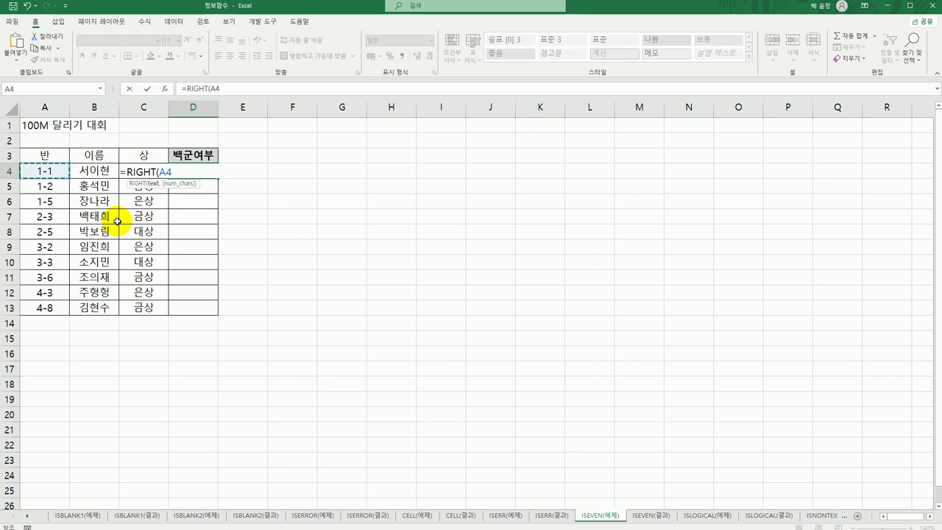
type(",1")
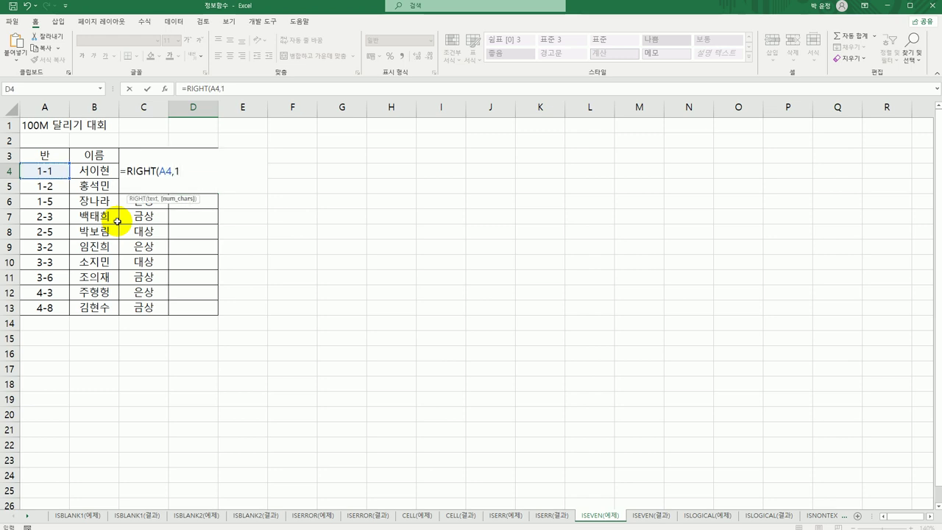
key("Return")
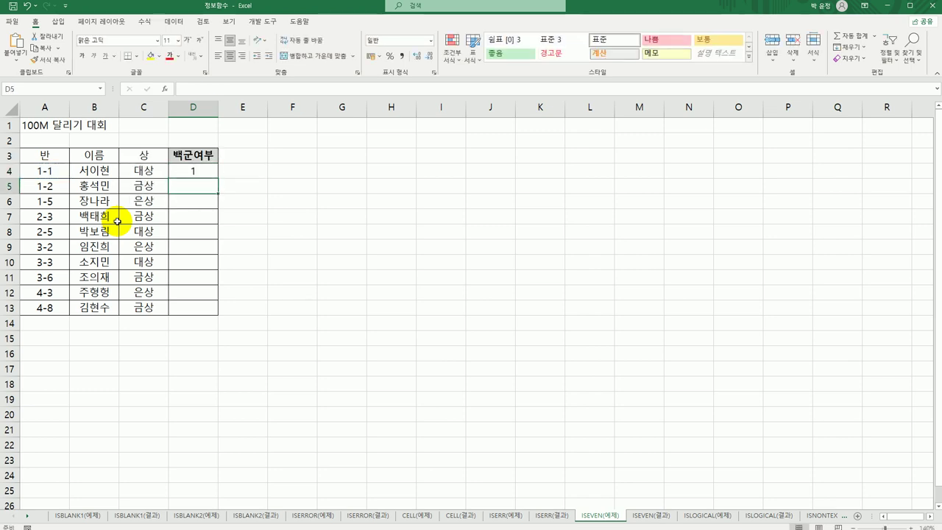
left_click(193, 172)
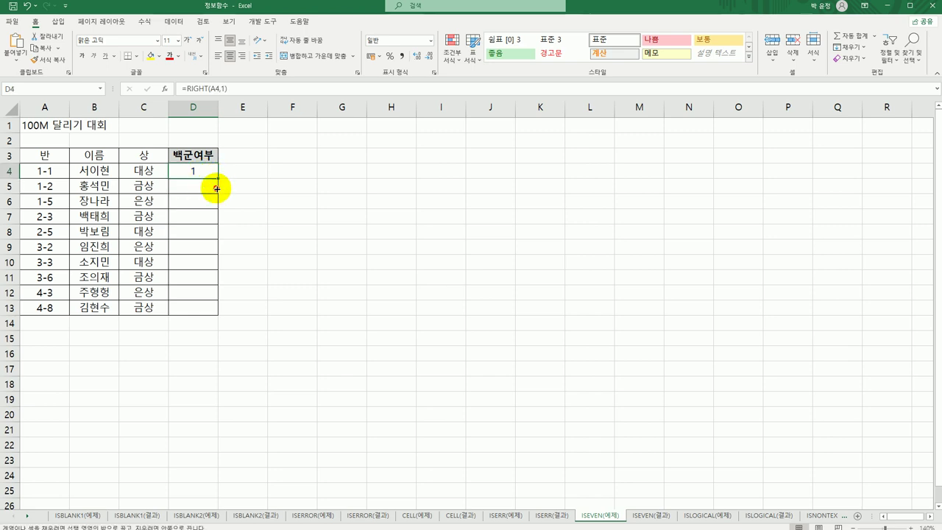
left_click_drag(216, 188, 199, 307)
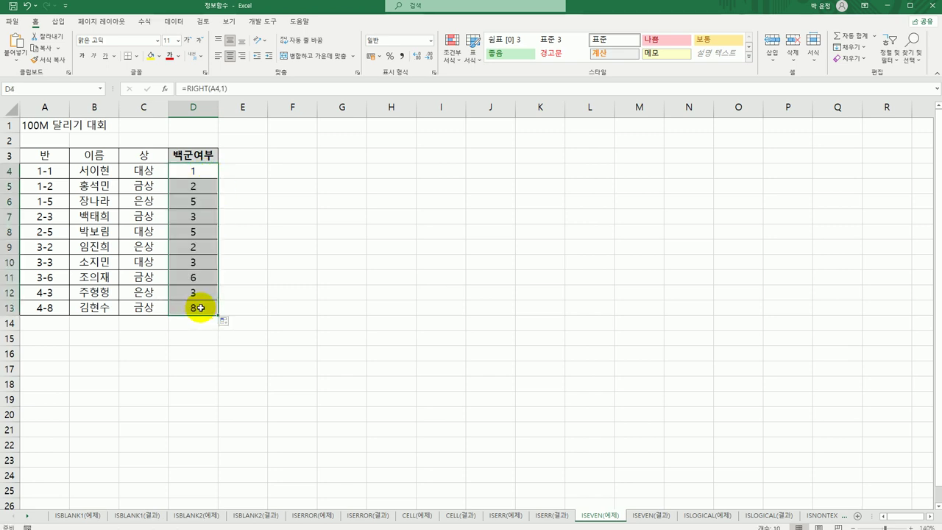
Step: Wrap the D4 formula in ISEVEN as =ISEVEN(RIGHT(A4,1)) and fill it down to D13
double_click(183, 176)
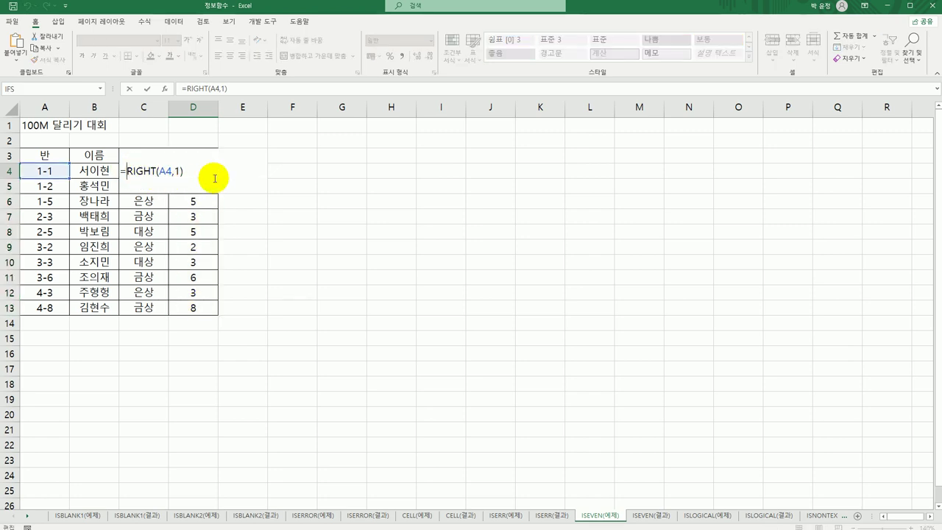
type("ISE")
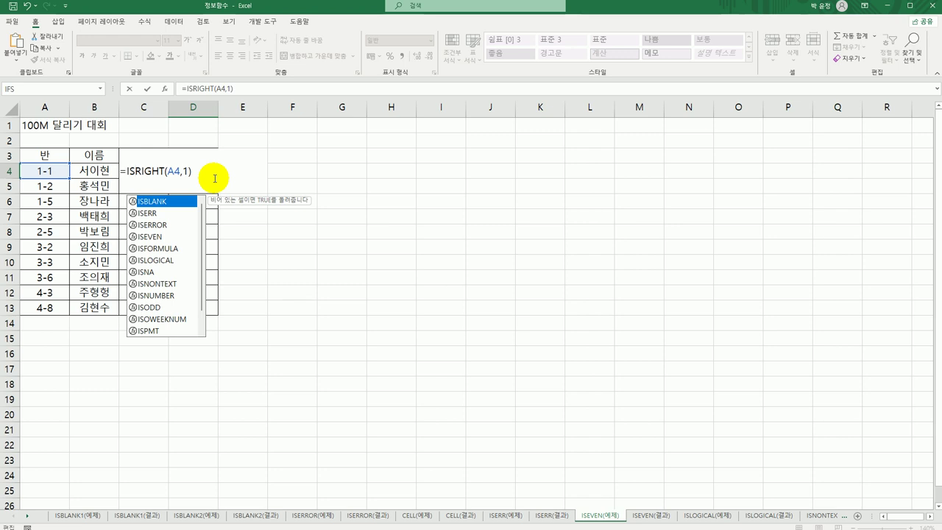
type("VEN(")
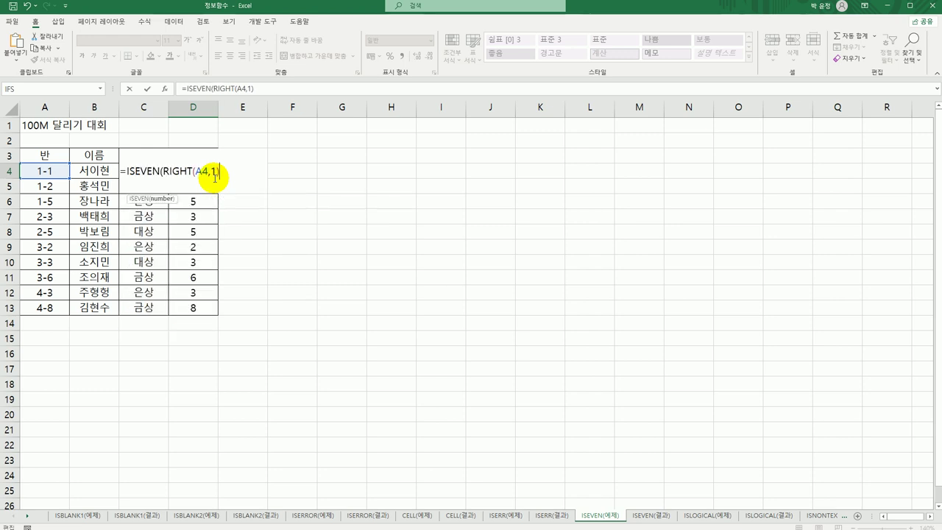
key("Return")
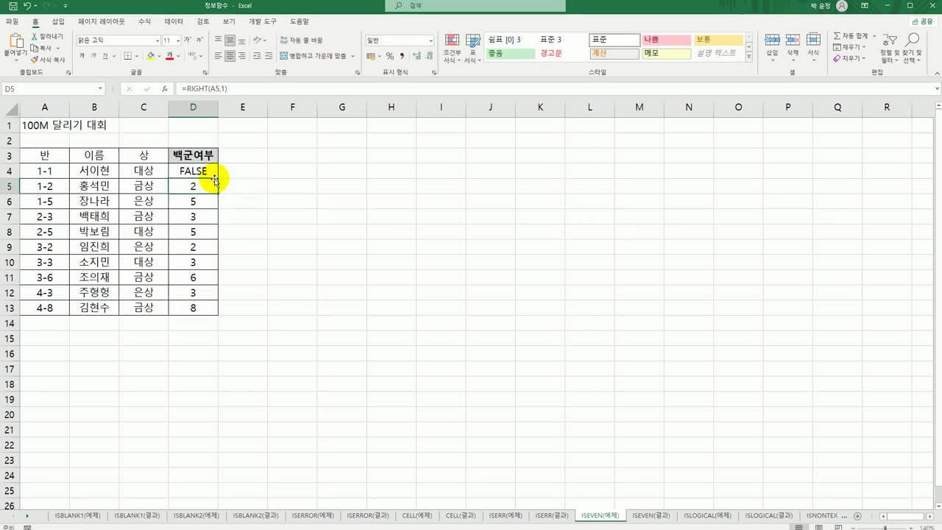
left_click(214, 174)
left_click_drag(218, 178, 208, 310)
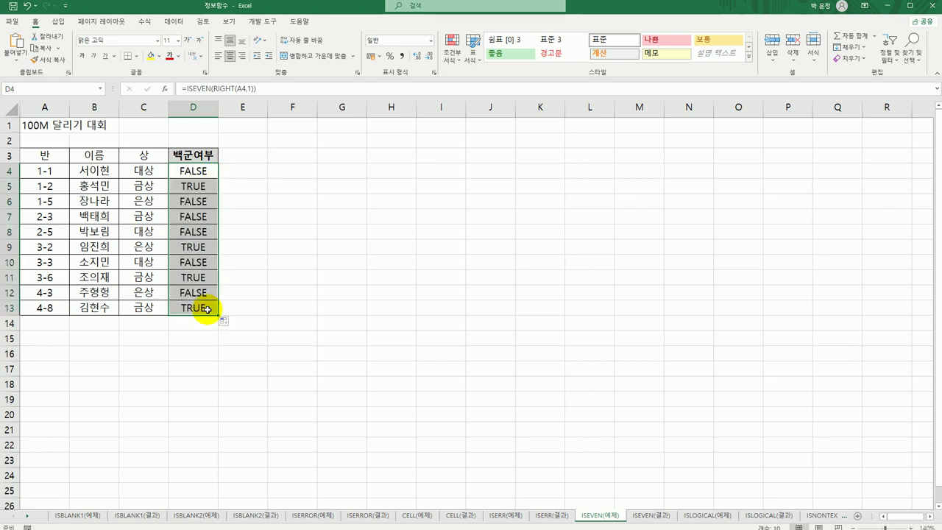
Step: Change D4 to =IF(ISEVEN(RIGHT(A4,1)),"백군",""), fill it down to D13 and check against the ISEVEN(결과) sheet
left_click(185, 168)
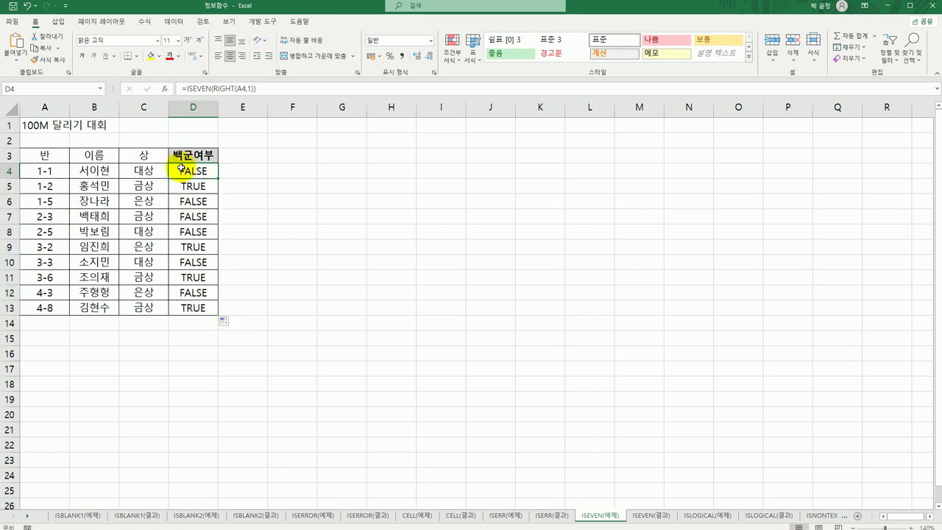
double_click(181, 169)
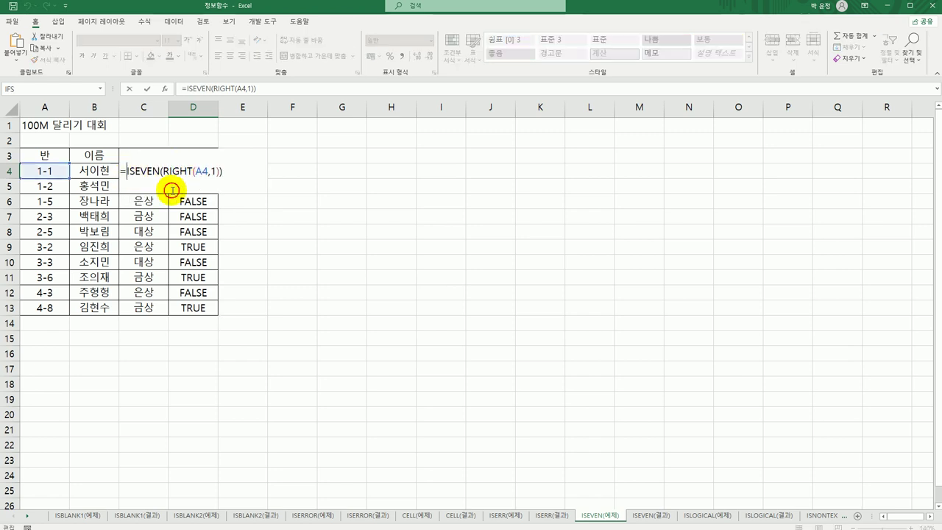
type("IF,")
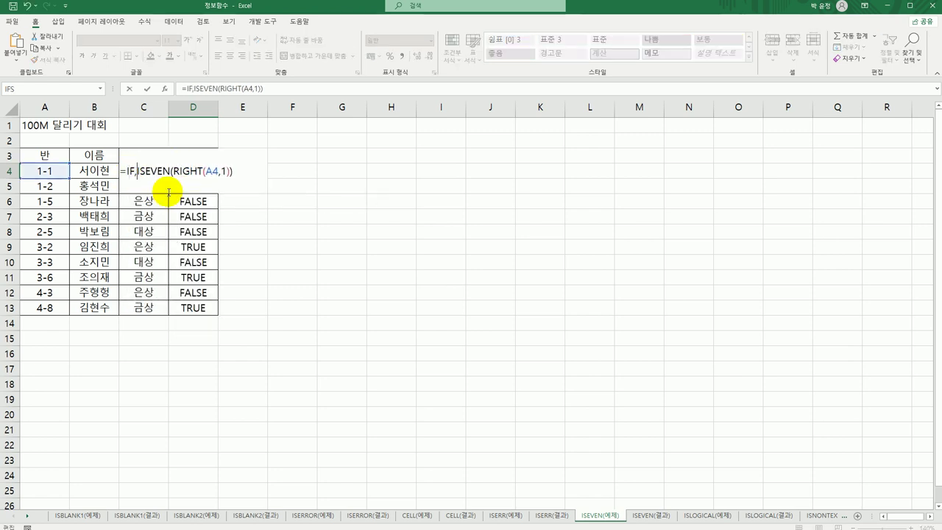
key("BackSpace")
type("(A4,1))")
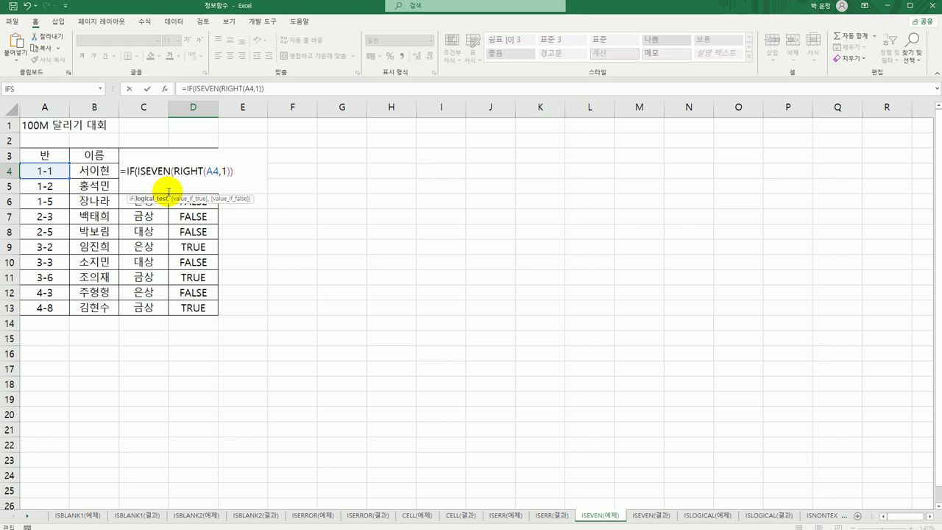
type(",\"백군\"")
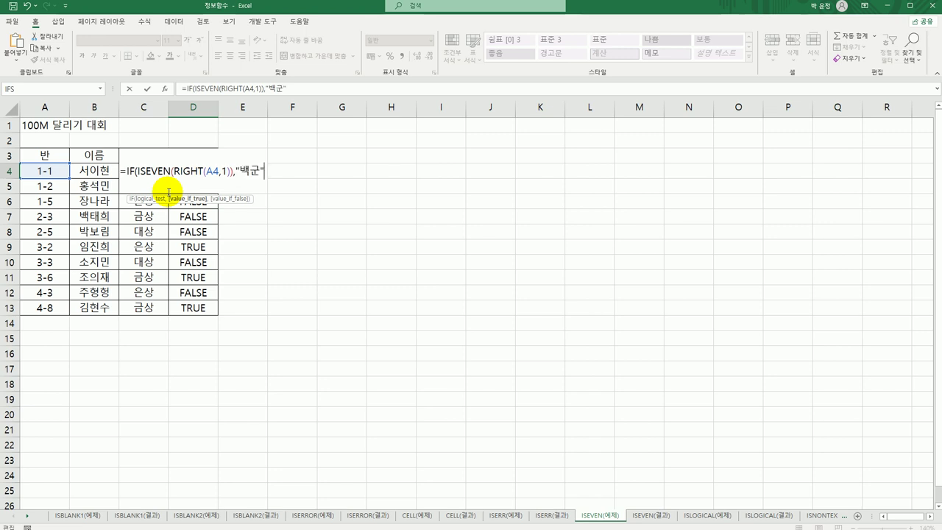
type(",\"\"")
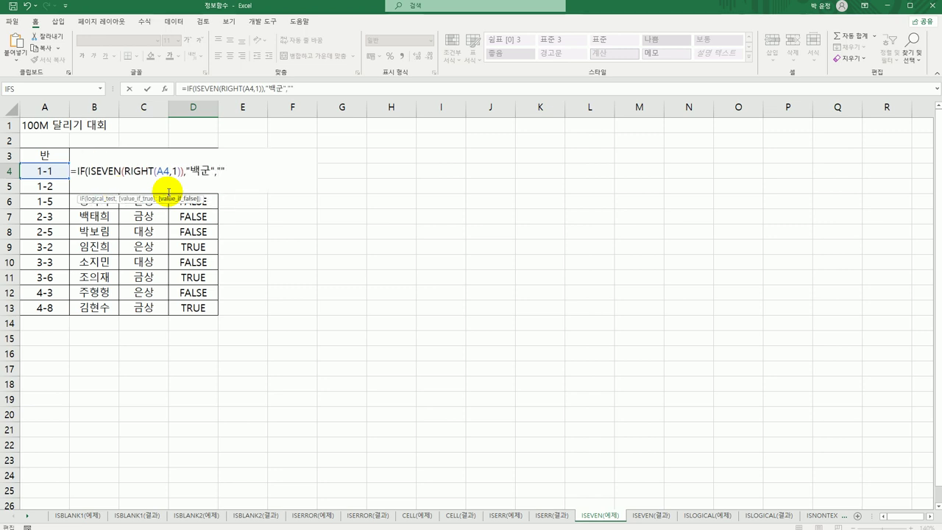
type(")")
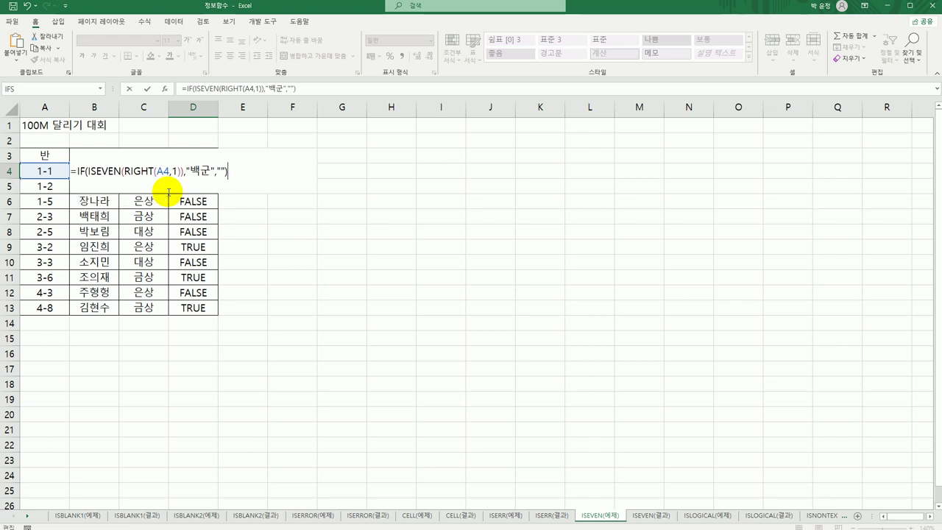
key("Return")
left_click(192, 171)
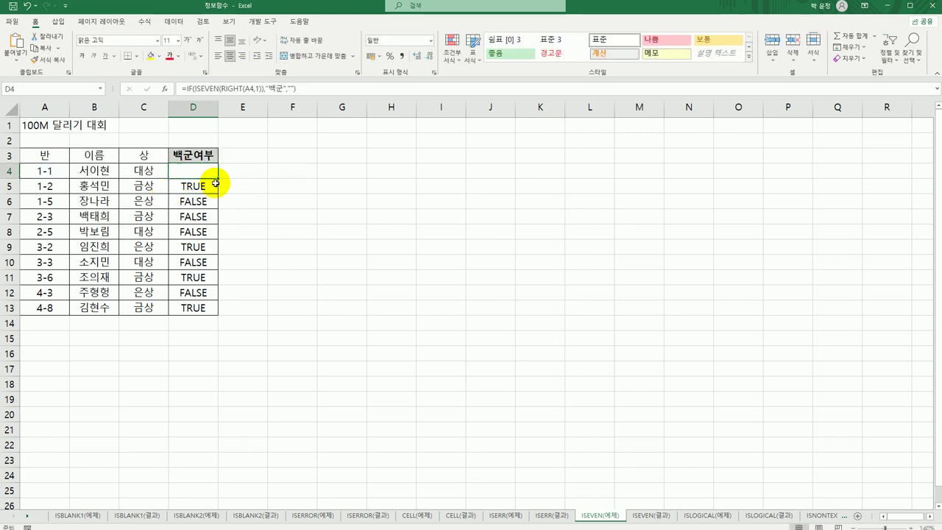
left_click_drag(217, 179, 213, 312)
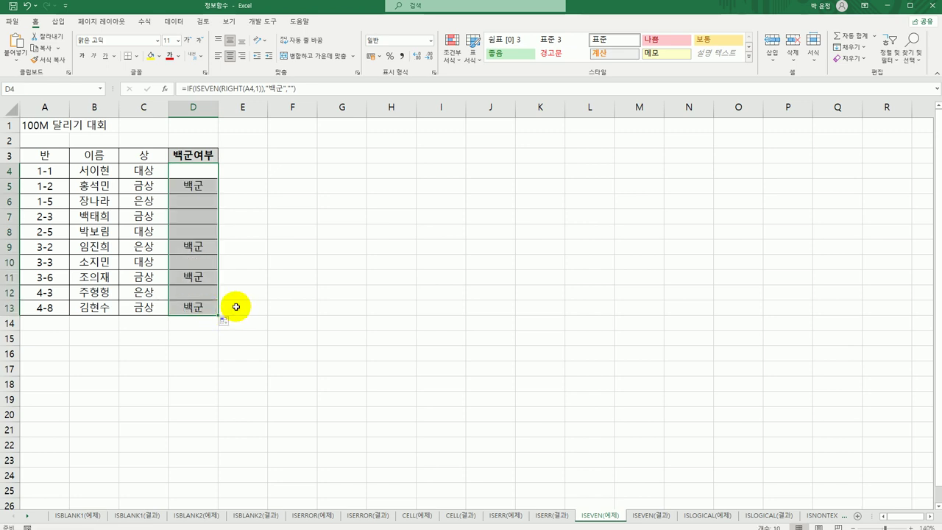
left_click(646, 517)
Step: On the ISLOGICAL(예제) sheet, enter =ISLOGICAL(A2) in B2 and fill the formula down to B8
left_click(718, 517)
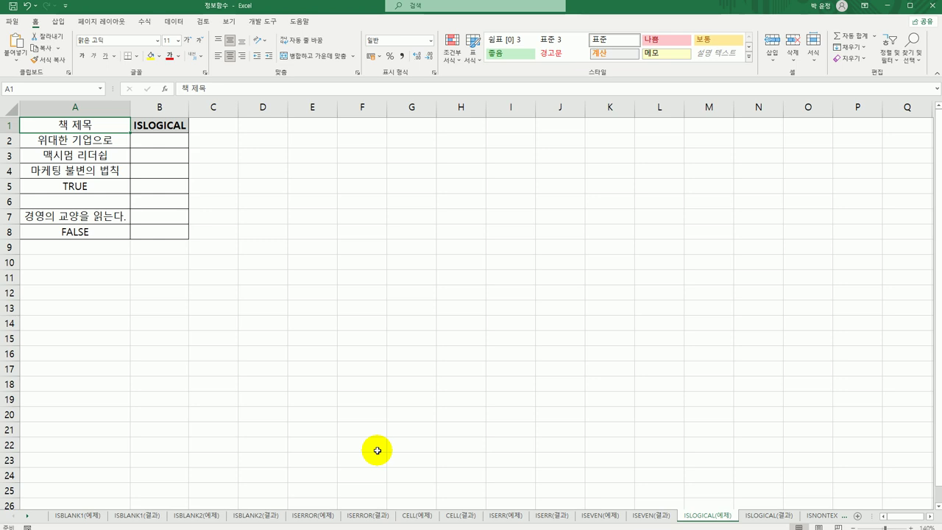
left_click(158, 147)
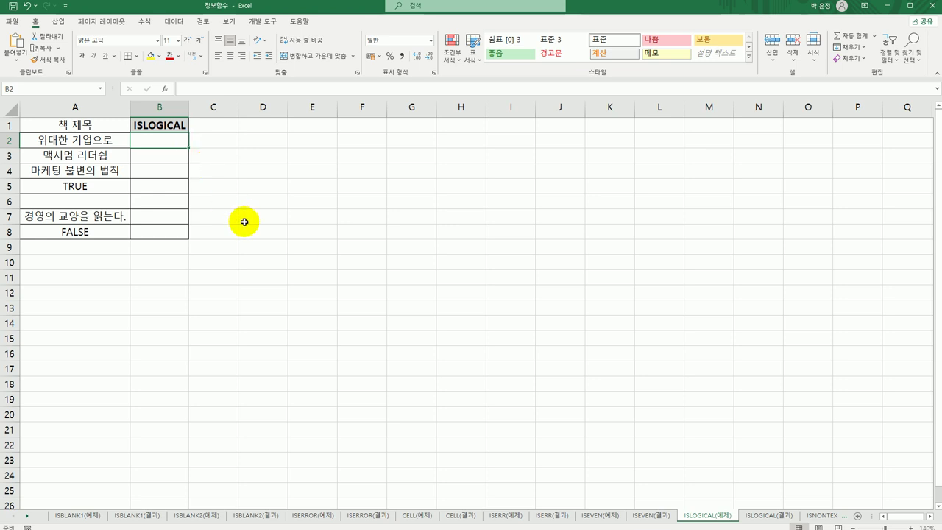
type("=")
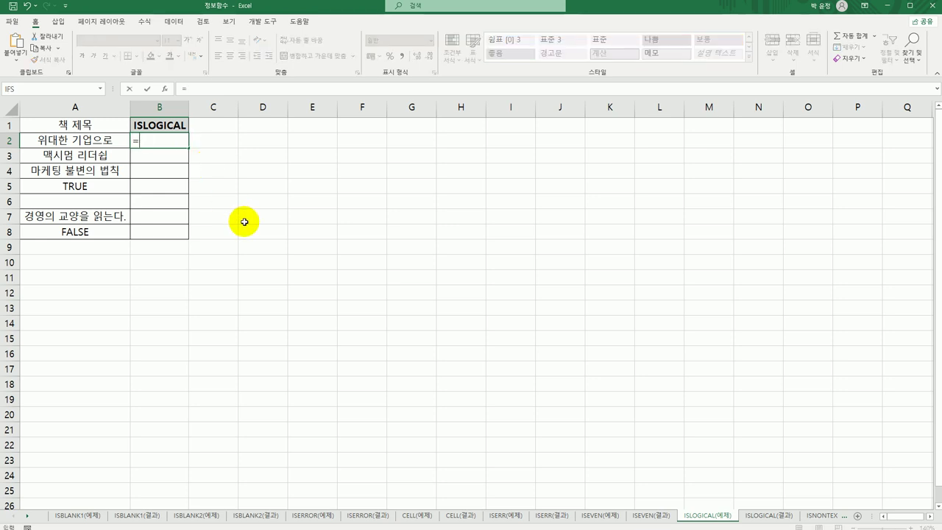
type("ISL")
key("Tab")
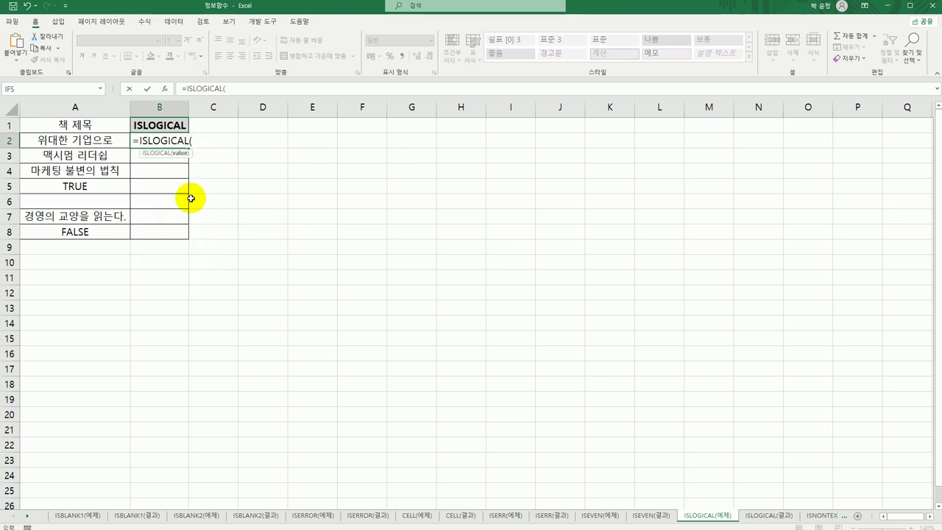
left_click(73, 139)
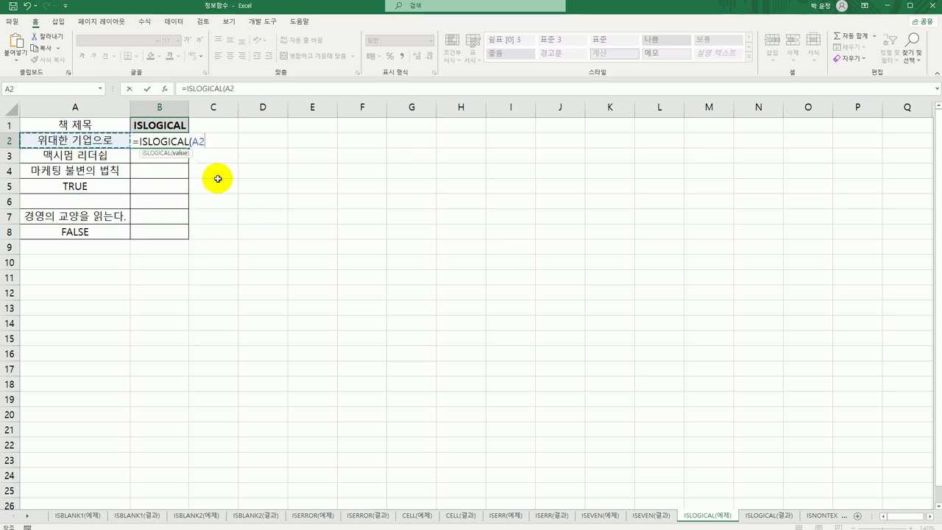
type(")")
key("Return")
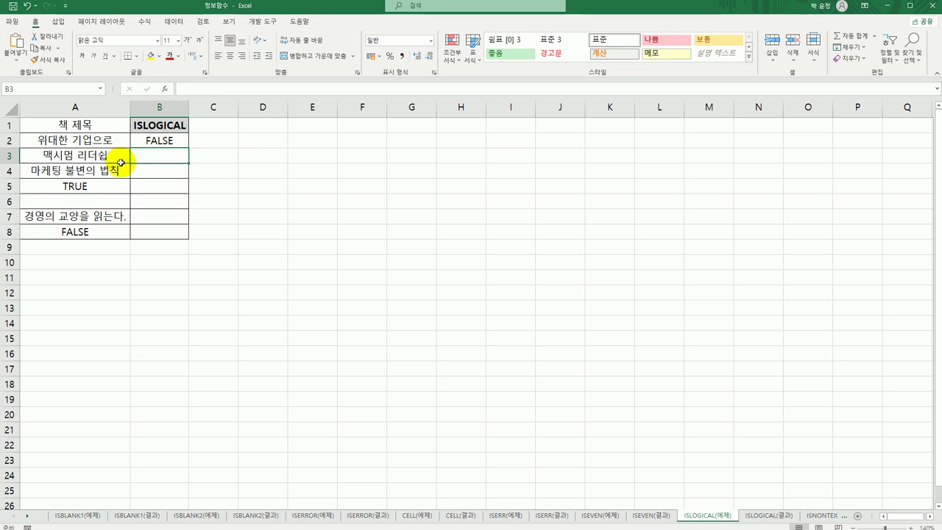
left_click(88, 140)
left_click(156, 139)
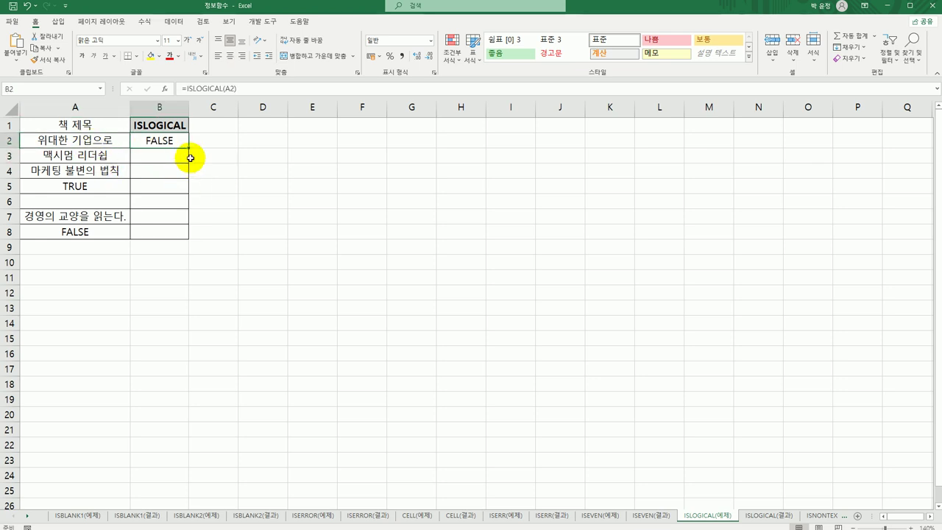
left_click_drag(189, 148, 174, 243)
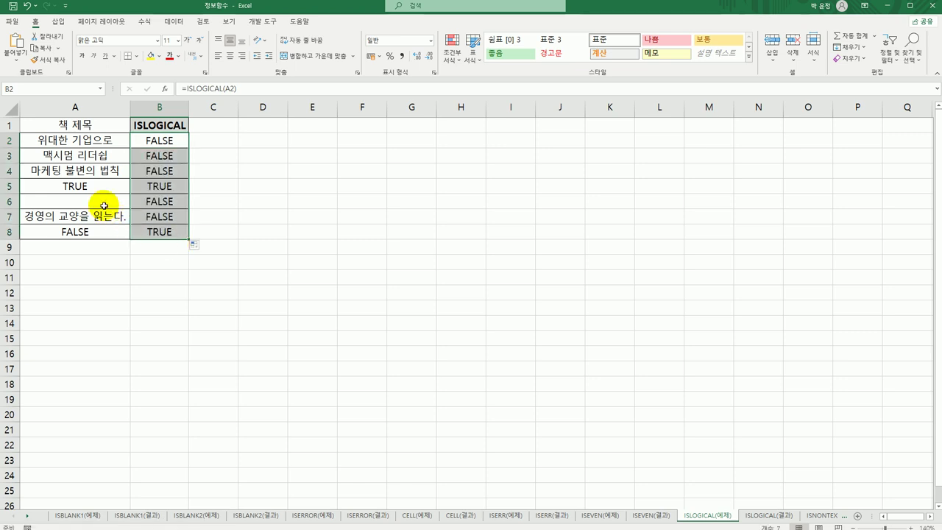
Step: Examine the ISLOGICAL results in rows 5 and 8 against column A and compare them with the ISLOGICAL(결과) sheet
left_click(87, 191)
left_click(84, 231)
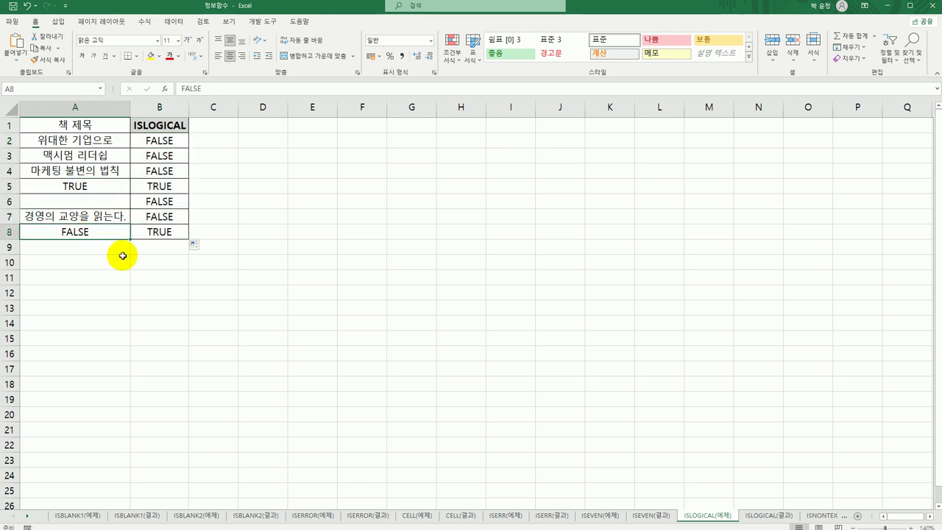
left_click(160, 187)
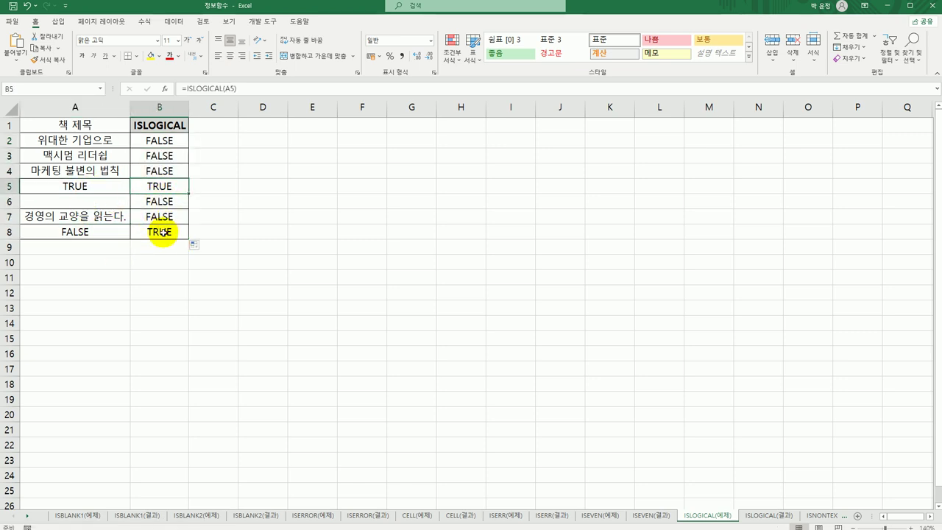
left_click(162, 234)
left_click(163, 187)
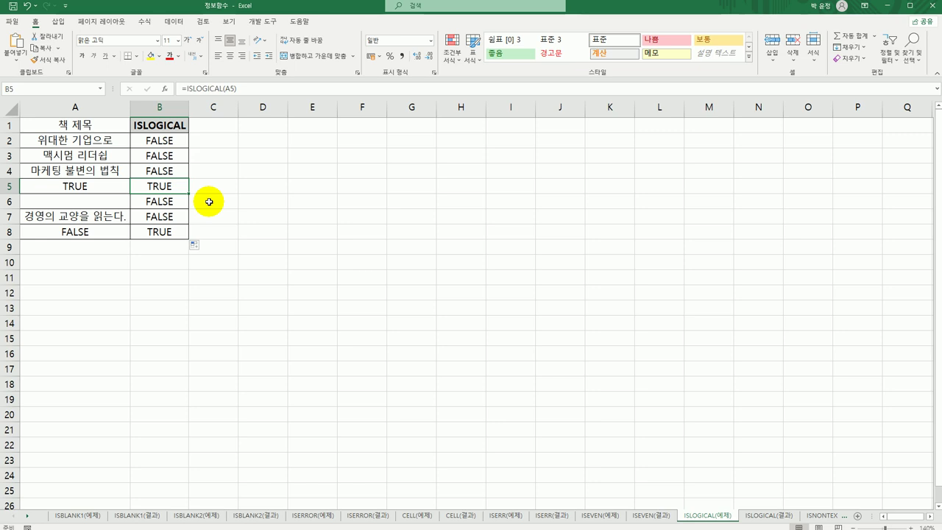
left_click(762, 517)
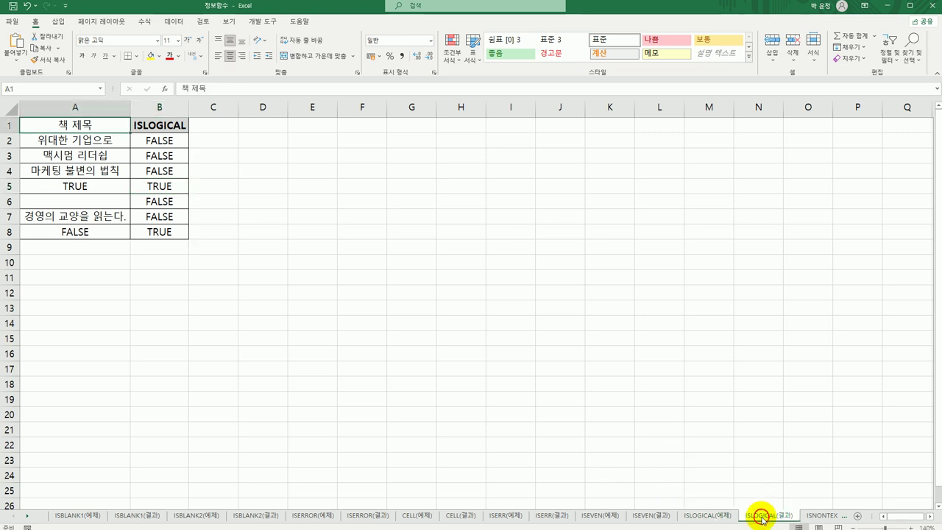
Step: On the ISNONTEXT(예제) sheet, enter =ISNONTEXT(A2) in B2
left_click(27, 516)
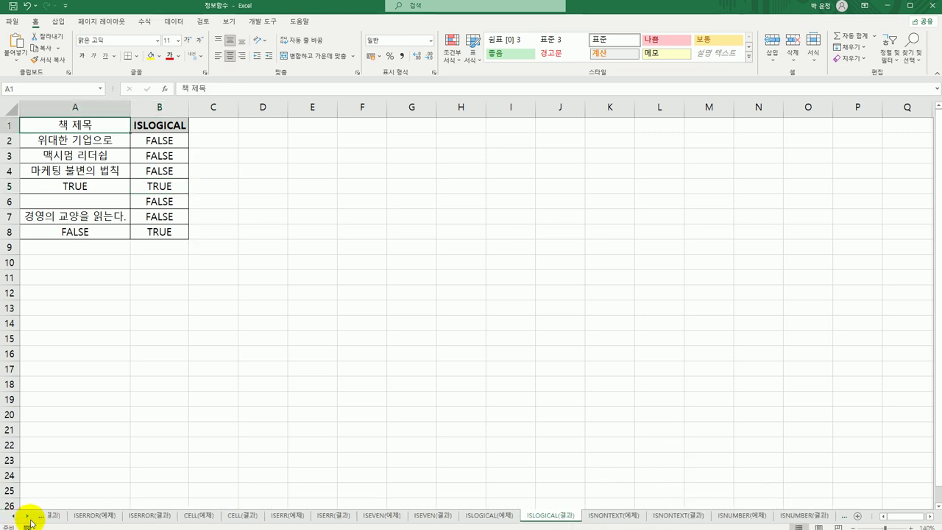
left_click(28, 516)
left_click(27, 515)
left_click(304, 515)
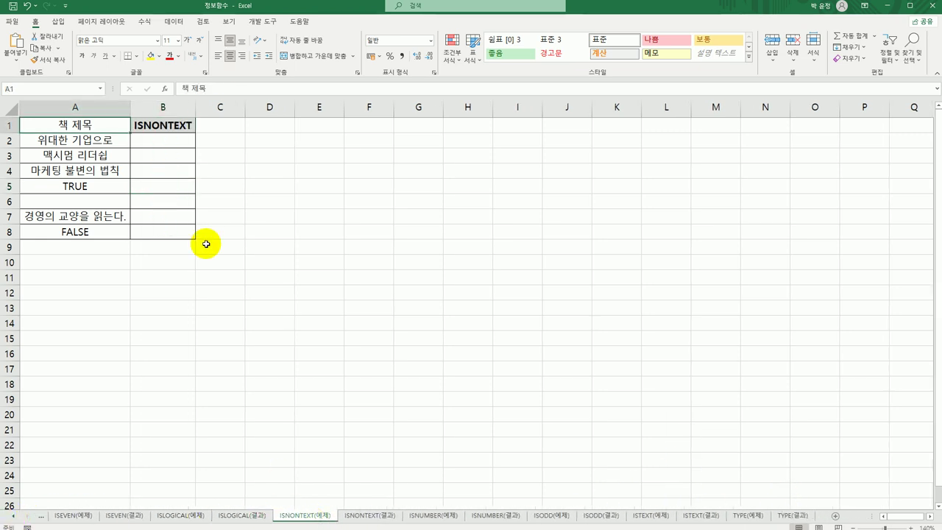
left_click(174, 142)
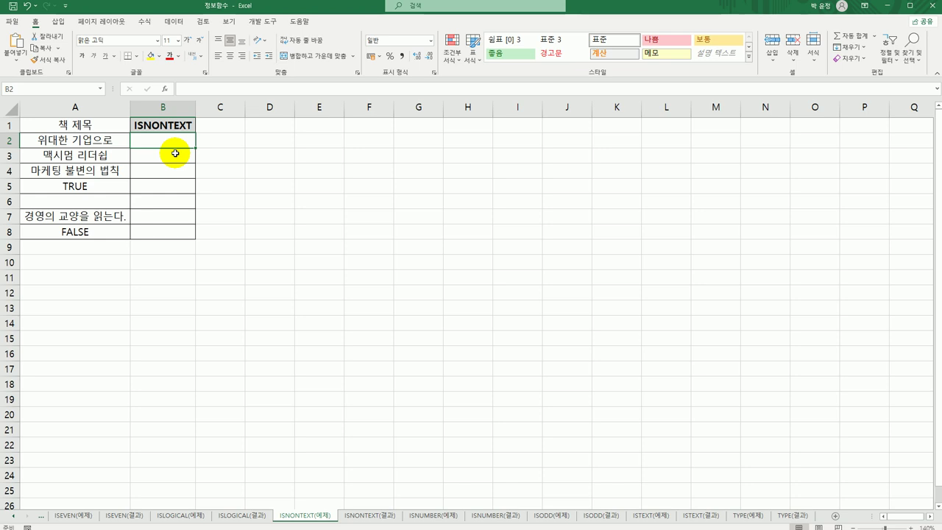
type("=")
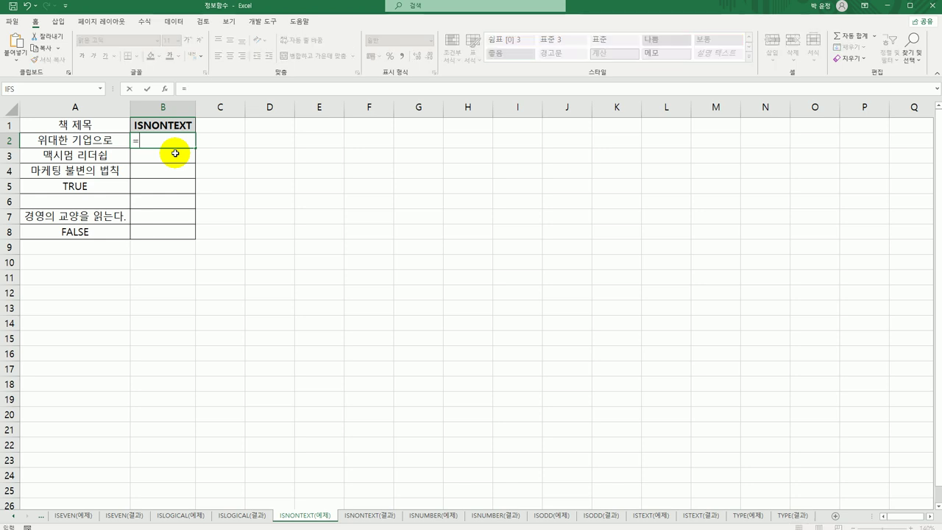
type("ISNO")
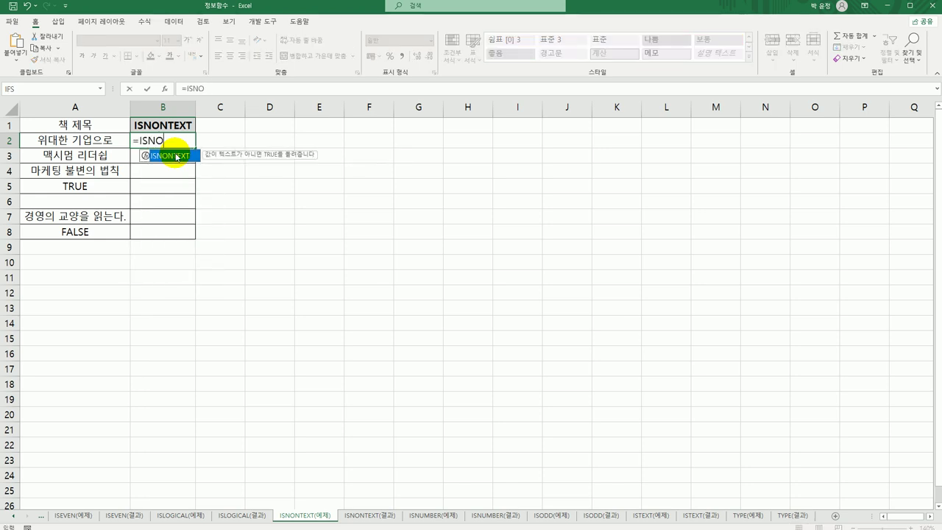
key("Tab")
left_click(94, 140)
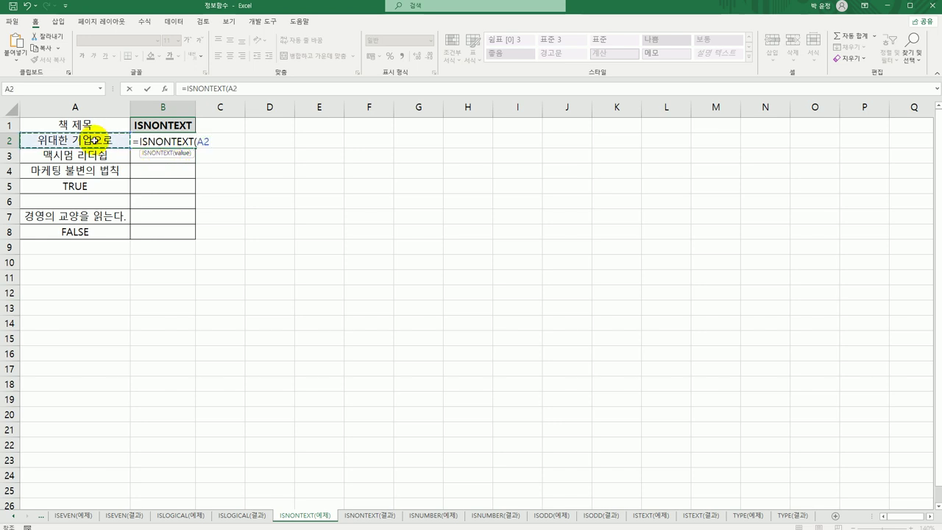
type(")")
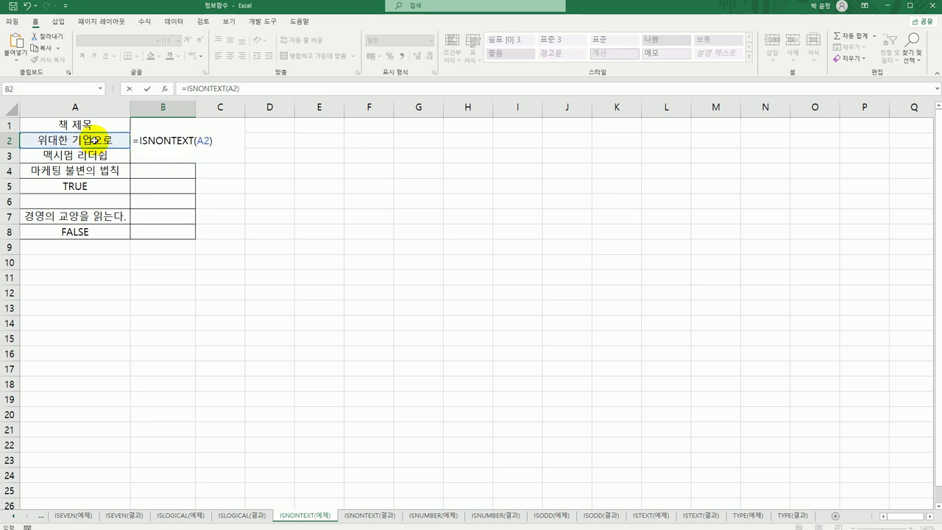
key("Return")
Step: Fill the ISNONTEXT formula from B2 down to B8 and review the results against the column A entries
left_click(150, 140)
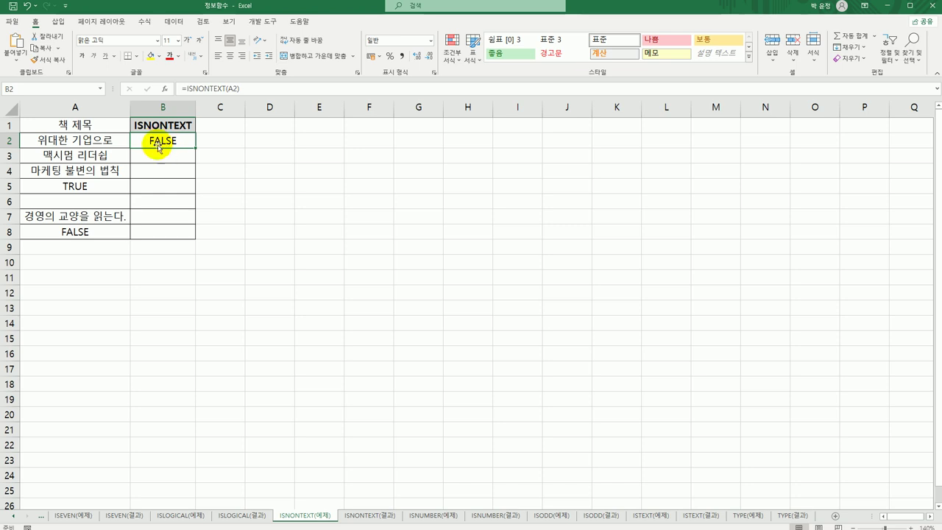
left_click_drag(196, 149, 188, 235)
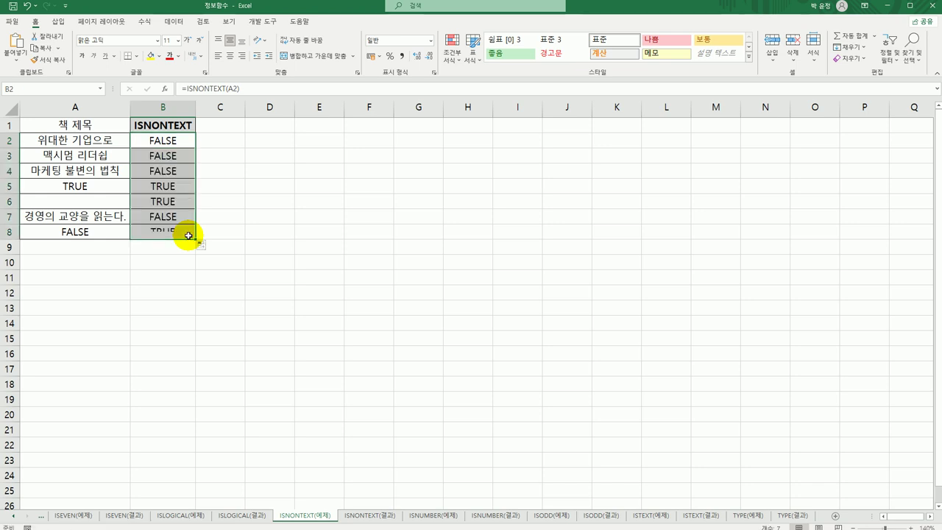
left_click(163, 141)
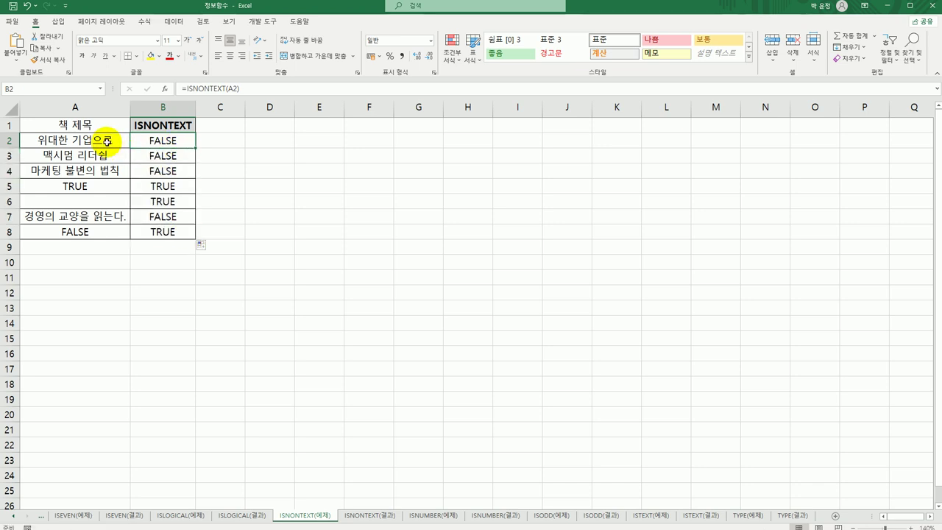
left_click_drag(107, 141, 161, 199)
left_click_drag(99, 227, 151, 230)
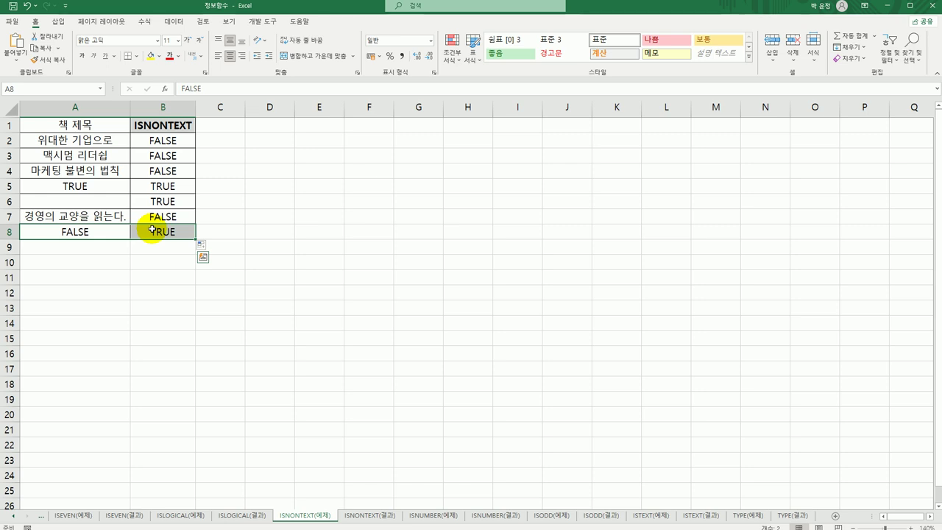
Step: On the ISNUMBER(예제) sheet, enter =ISNUMBER(B3) in C3 to test the first score
left_click(420, 514)
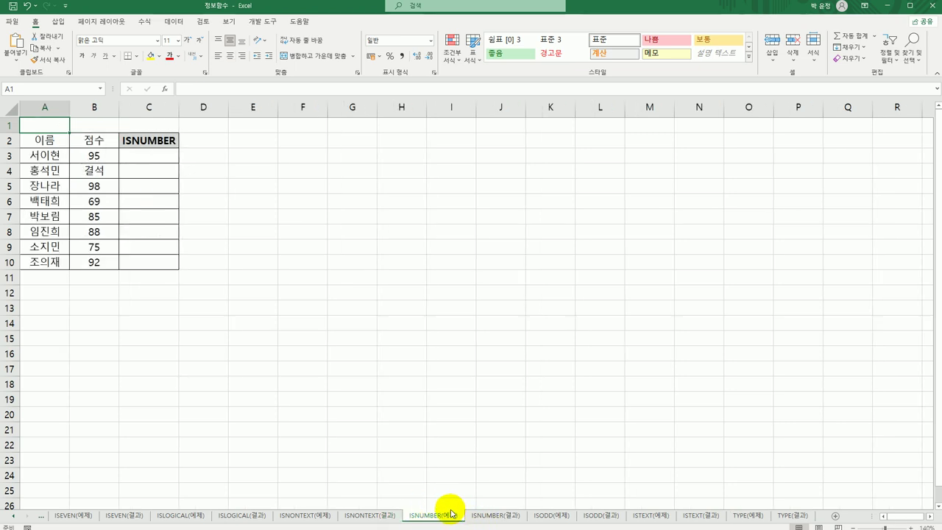
left_click(150, 158)
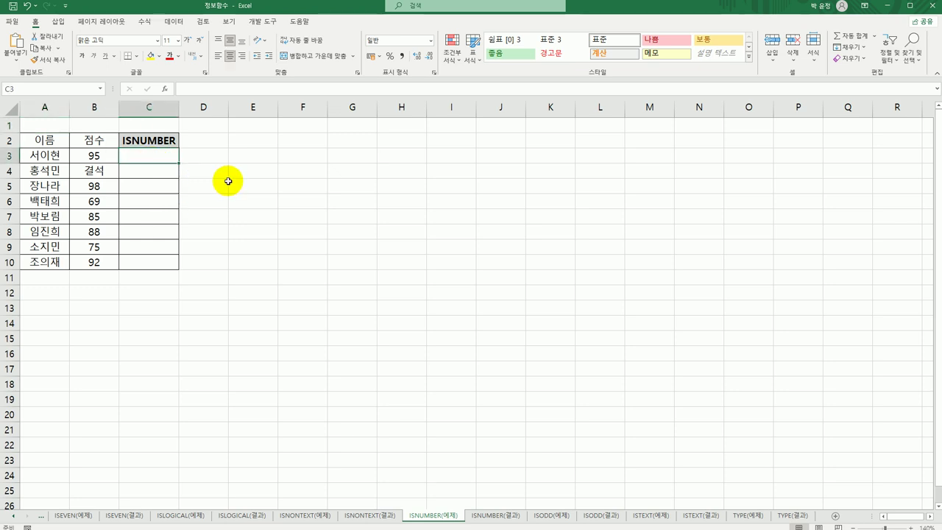
type("=")
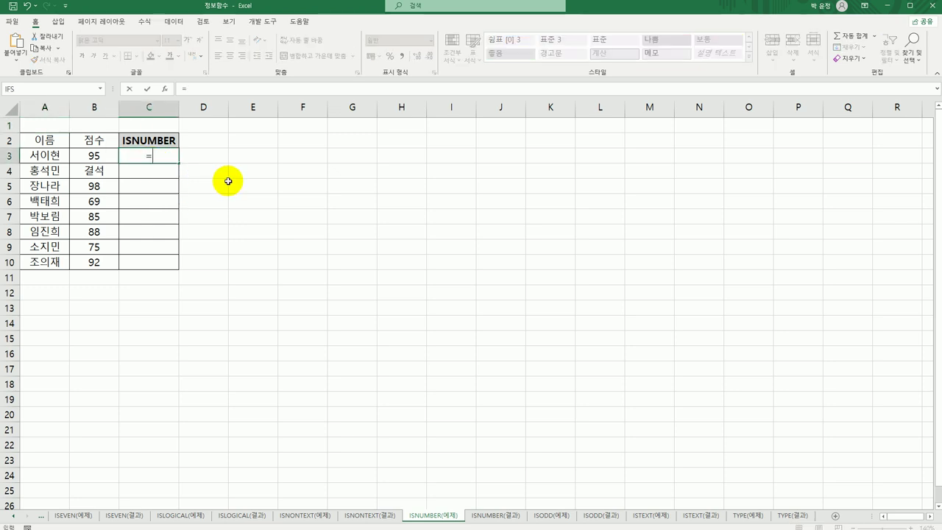
type("ISN")
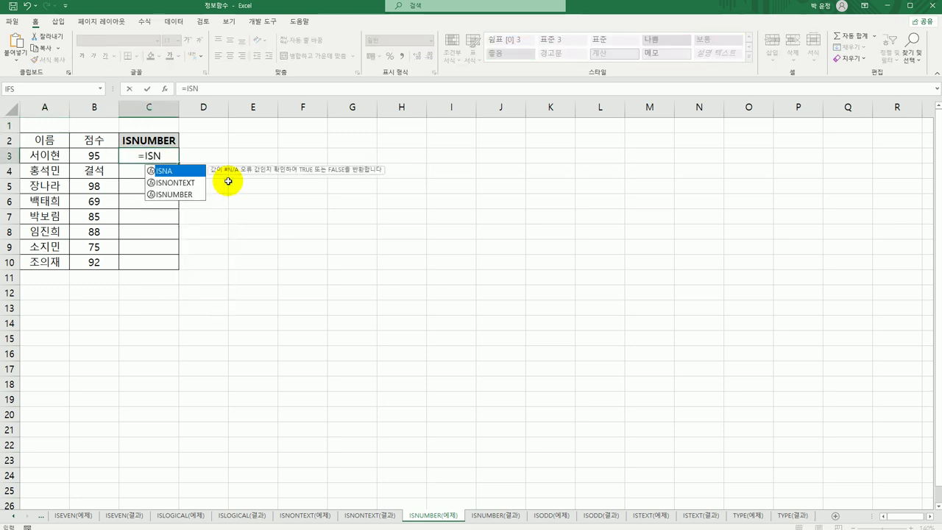
key("Down")
key("Down")
key("Tab")
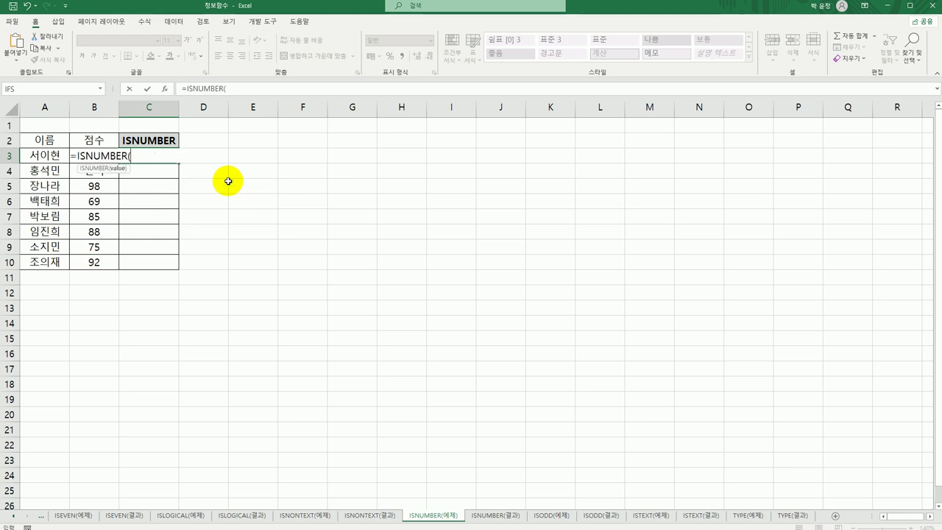
key("Left")
type(")")
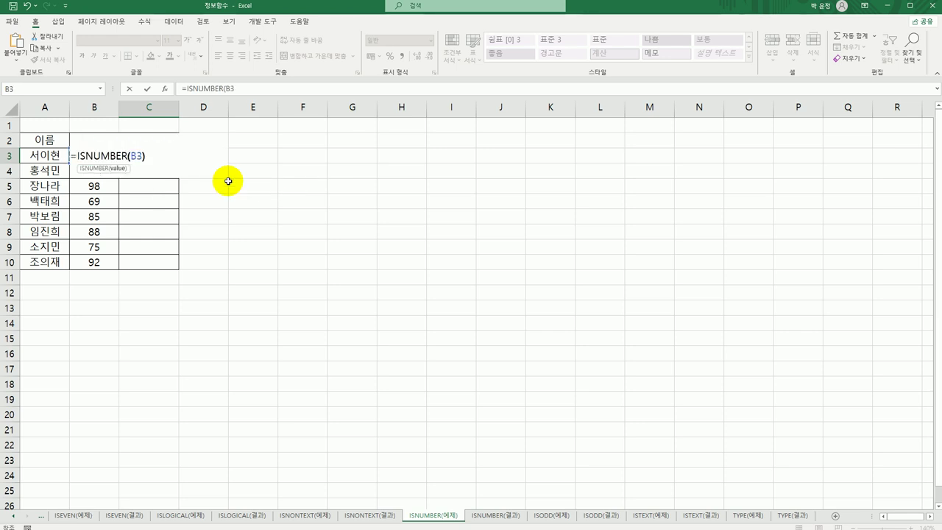
key("Return")
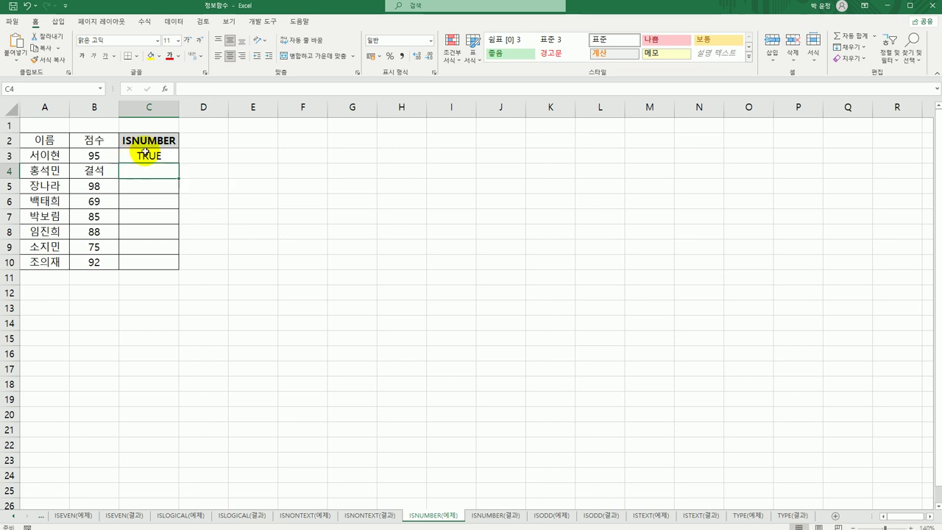
Step: Fill the ISNUMBER formula from C3 down to C10 and compare it with the ISNUMBER(결과) sheet
left_click(147, 155)
left_click_drag(177, 163, 169, 267)
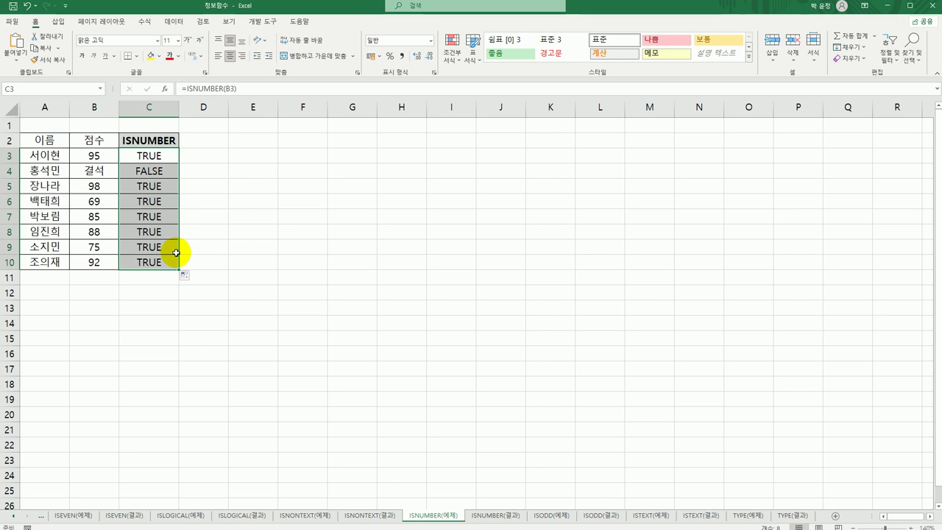
left_click(486, 517)
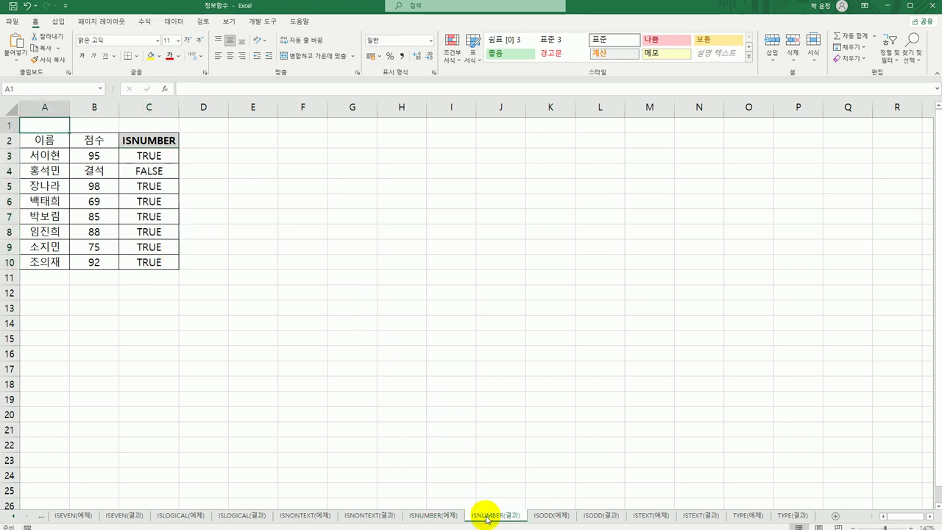
Step: On the ISODD(예제) sheet, enter =ISODD(A2) in B2 and fill the formula down to B8
left_click(537, 515)
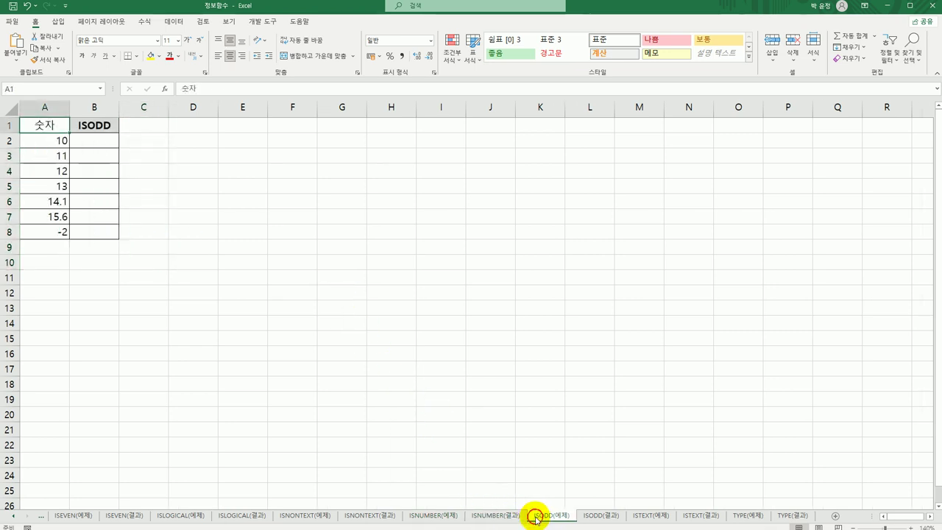
left_click(110, 142)
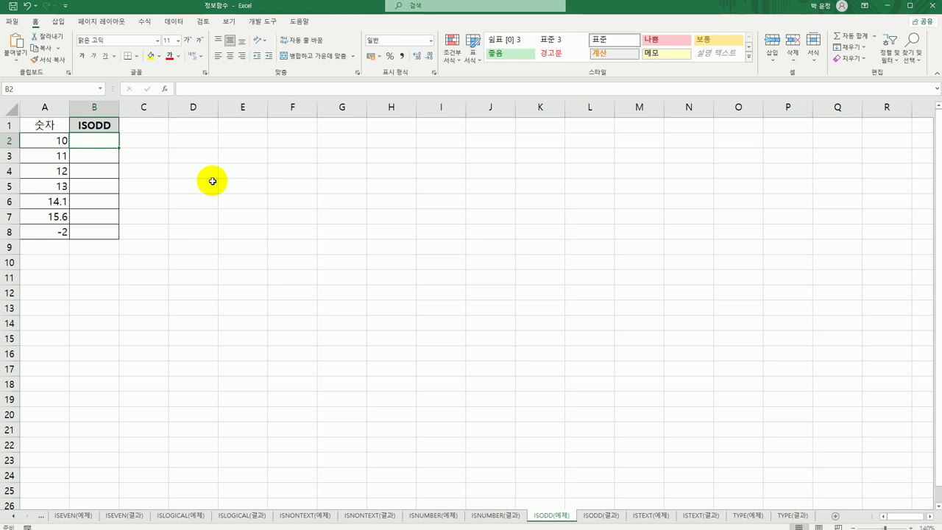
type("=ISOD")
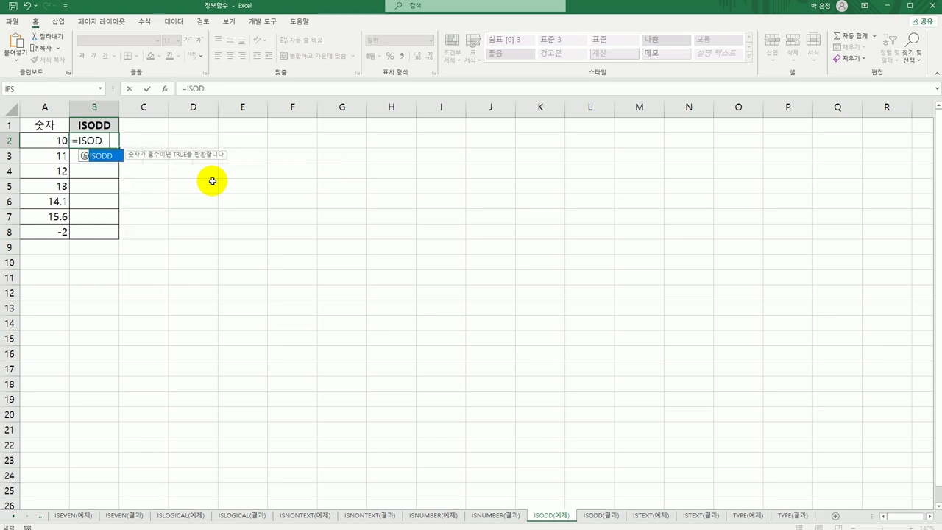
key("Tab")
left_click(58, 141)
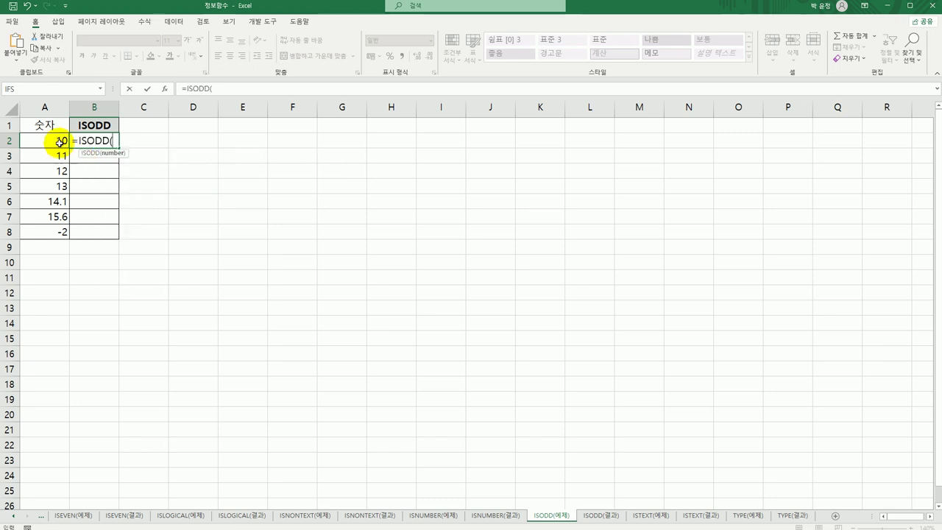
type(")")
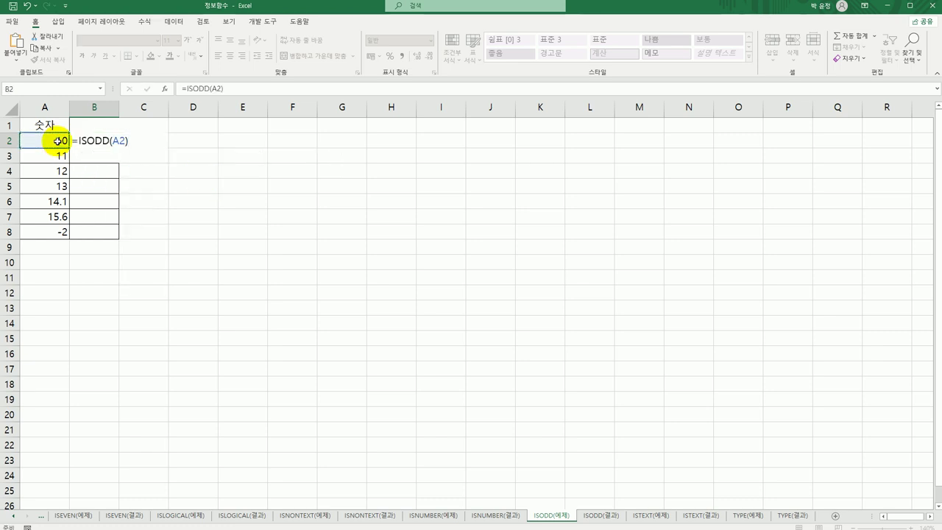
key("Return")
left_click(116, 141)
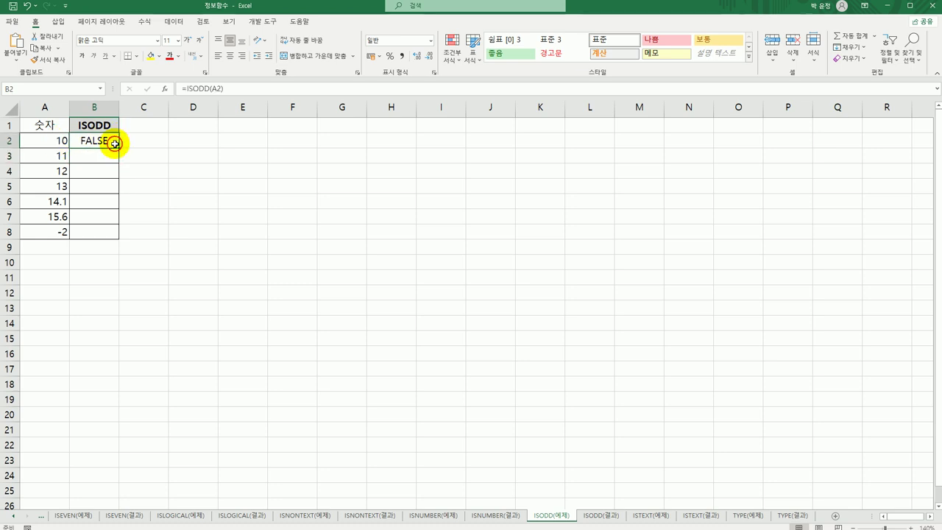
left_click_drag(118, 149, 111, 237)
left_click(98, 234)
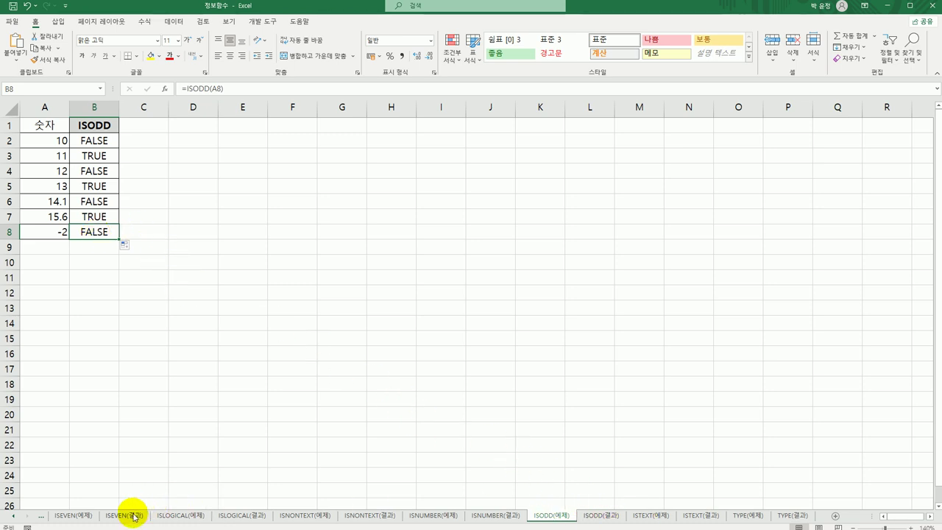
Step: On the ISTEXT(예제) sheet, enter =ISTEXT(D3) in E3 and fill the formula down to E9
left_click(637, 516)
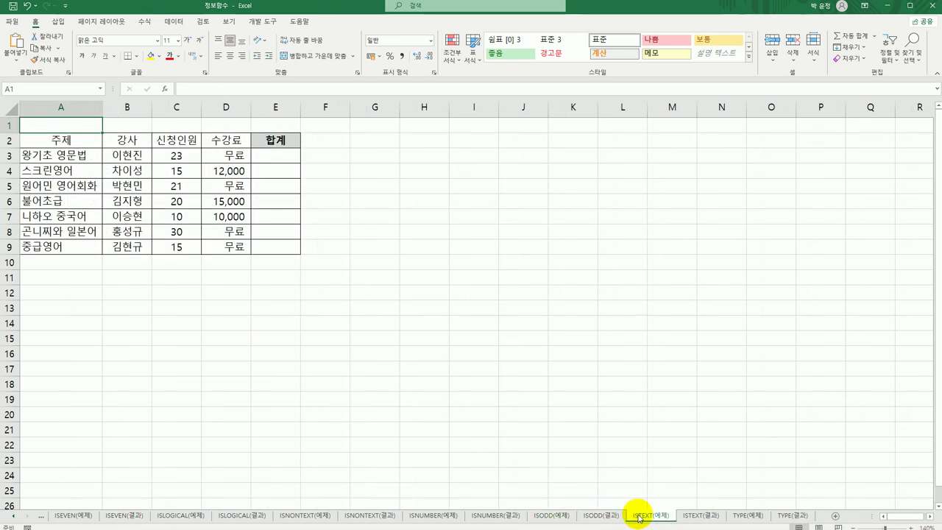
left_click(276, 156)
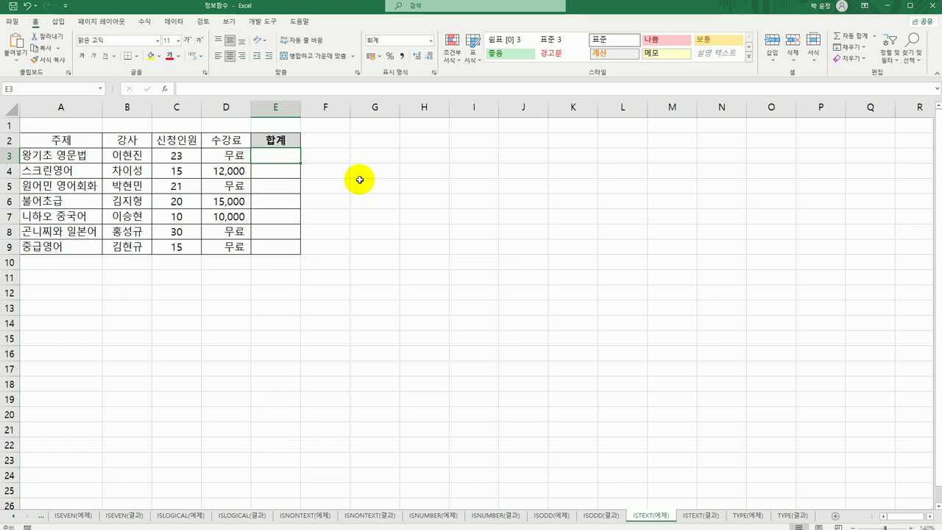
type("=IS")
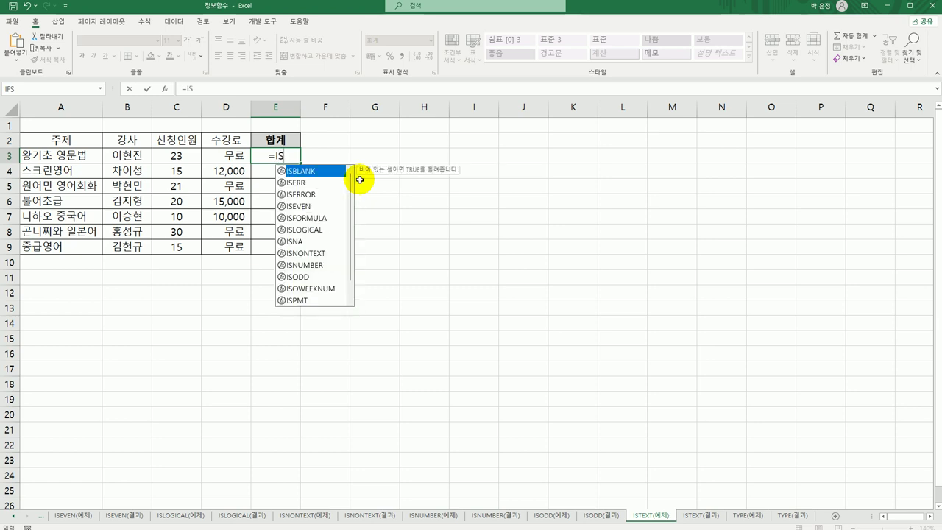
type("T")
key("Tab")
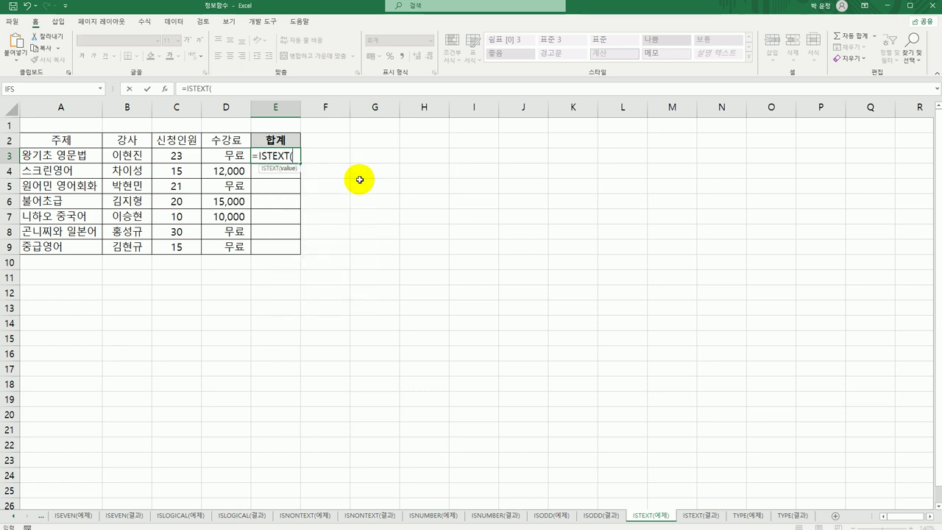
left_click(242, 156)
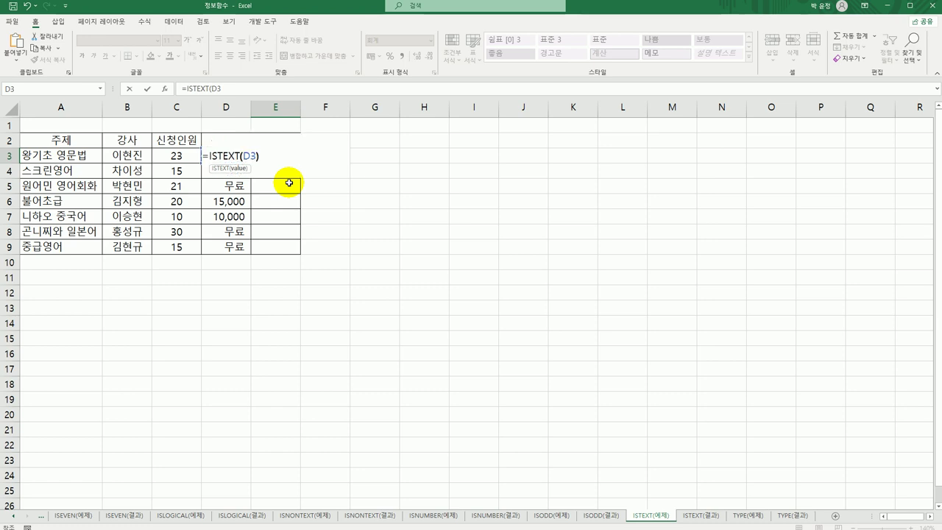
key("Return")
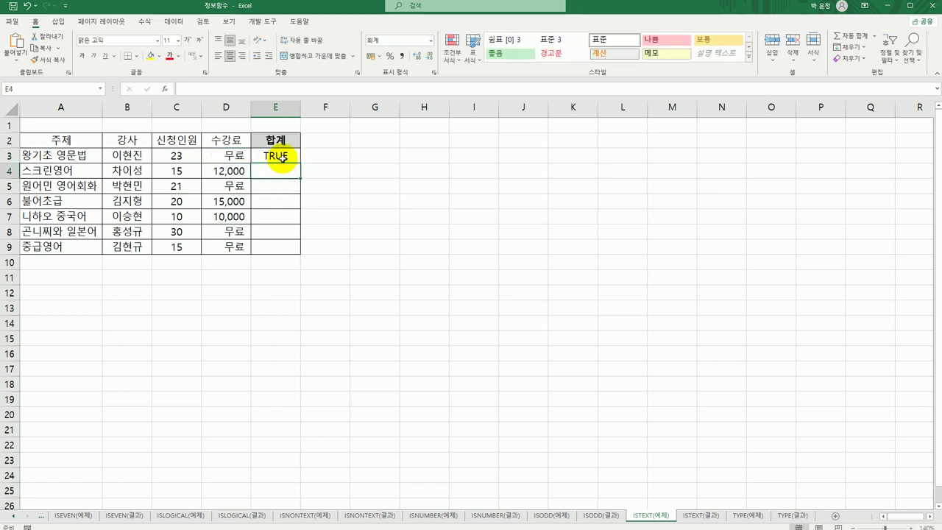
left_click(280, 157)
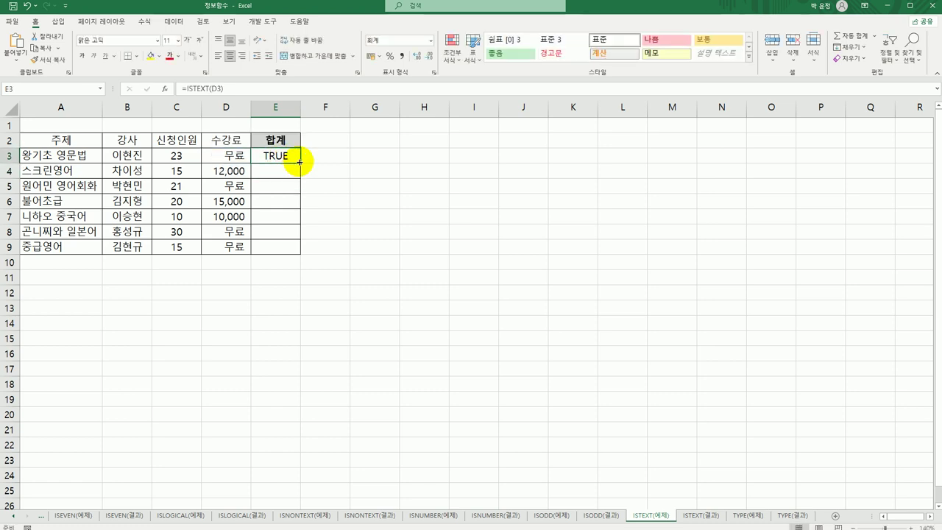
left_click_drag(300, 162, 295, 253)
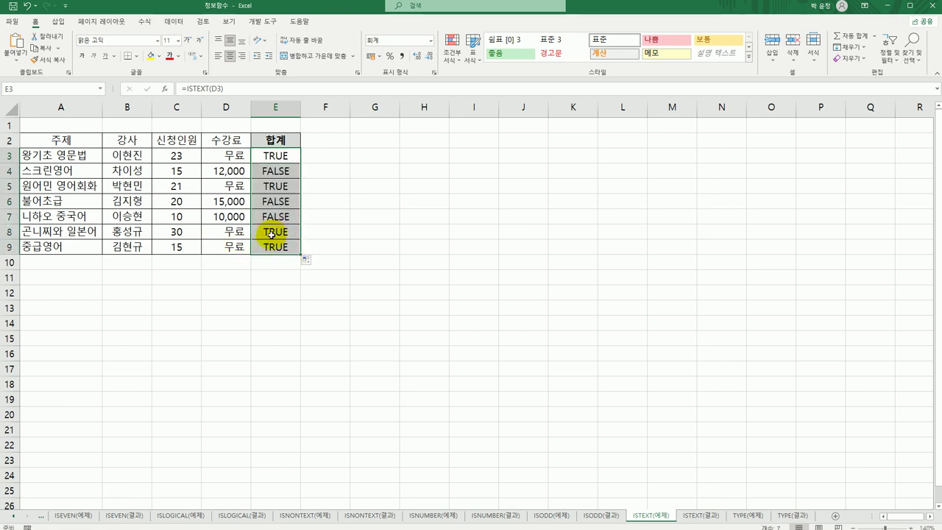
Step: Change the formula in E3 to =IF(ISTEXT(D3),0,D3) and fill it down to E9
left_click(270, 157)
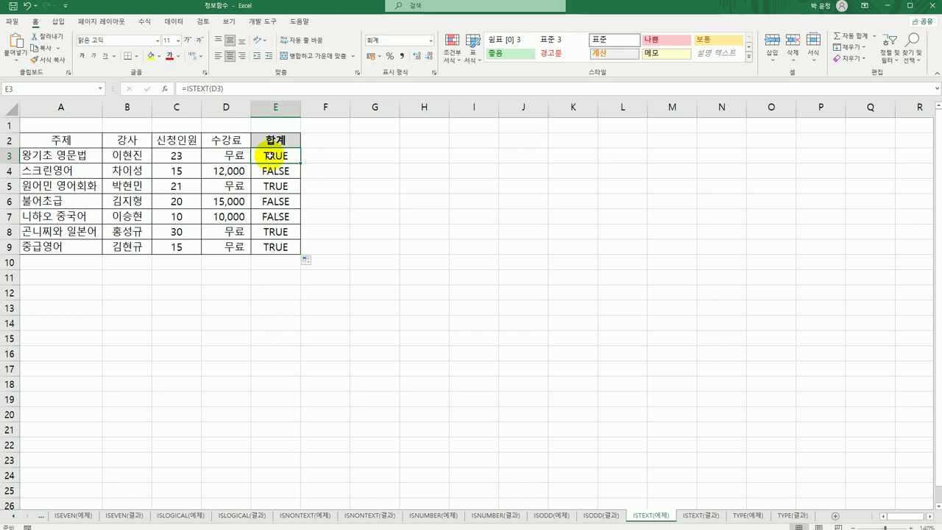
double_click(270, 155)
left_click(208, 156)
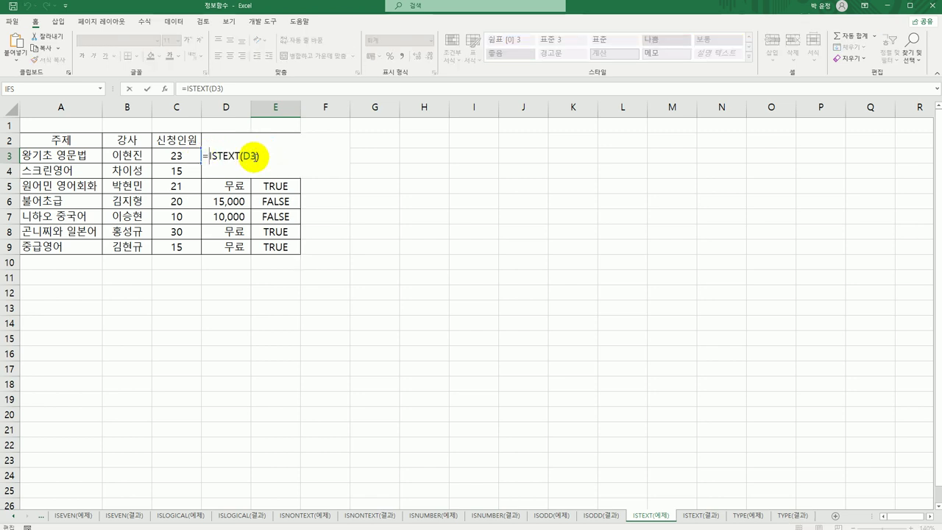
type("IF(")
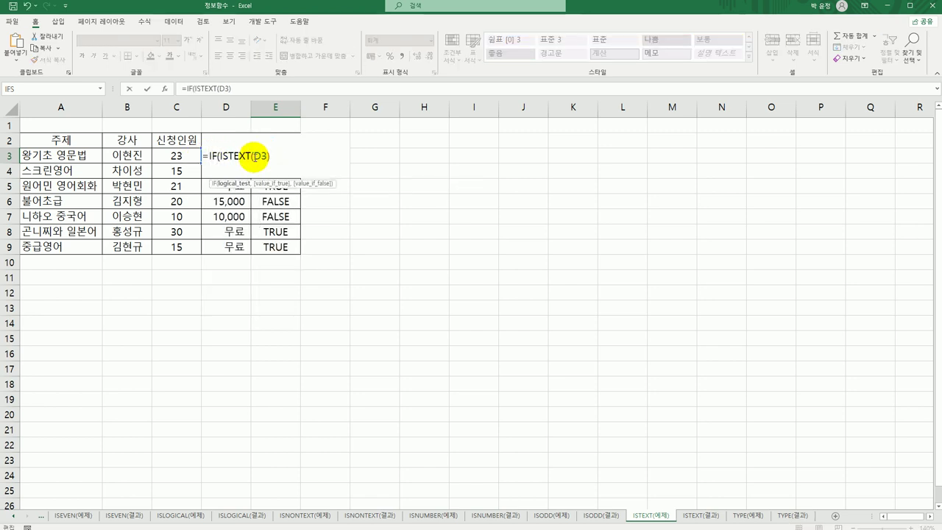
type(",0,")
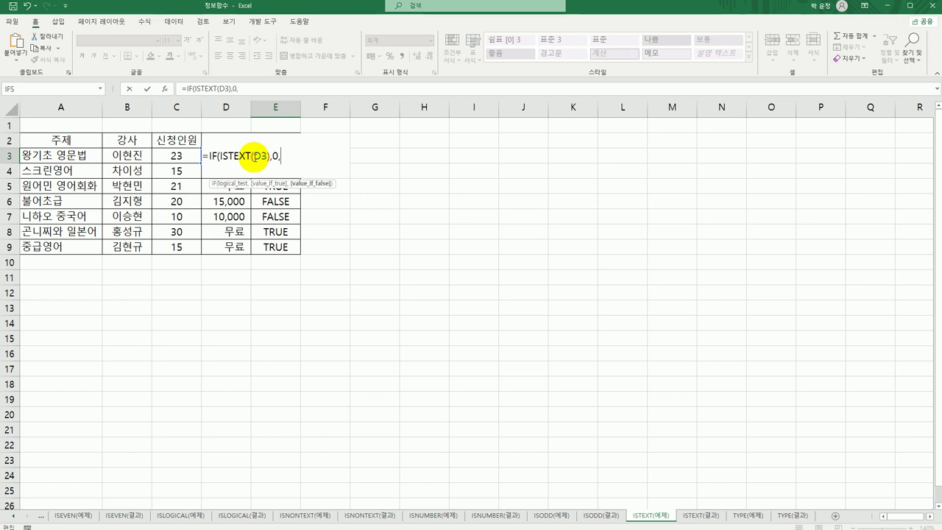
left_click(212, 203)
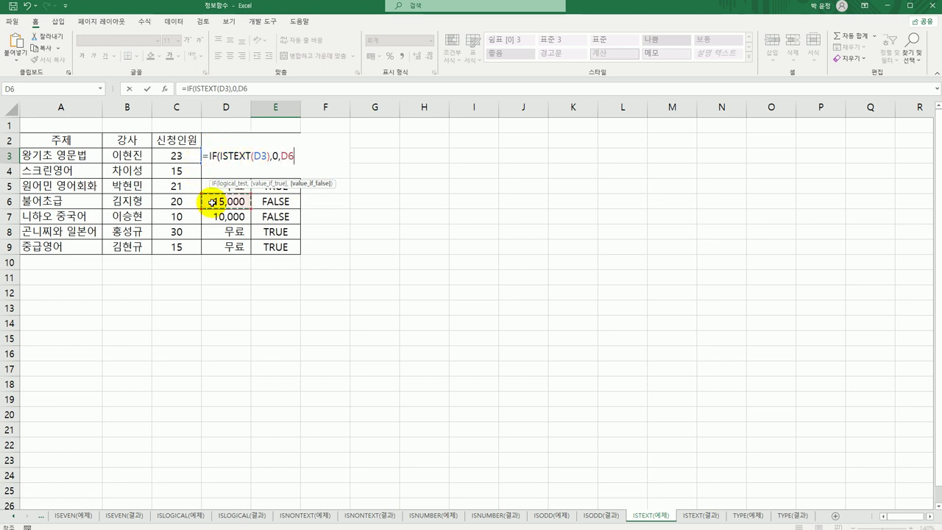
key("Up")
key("Up")
key("Up")
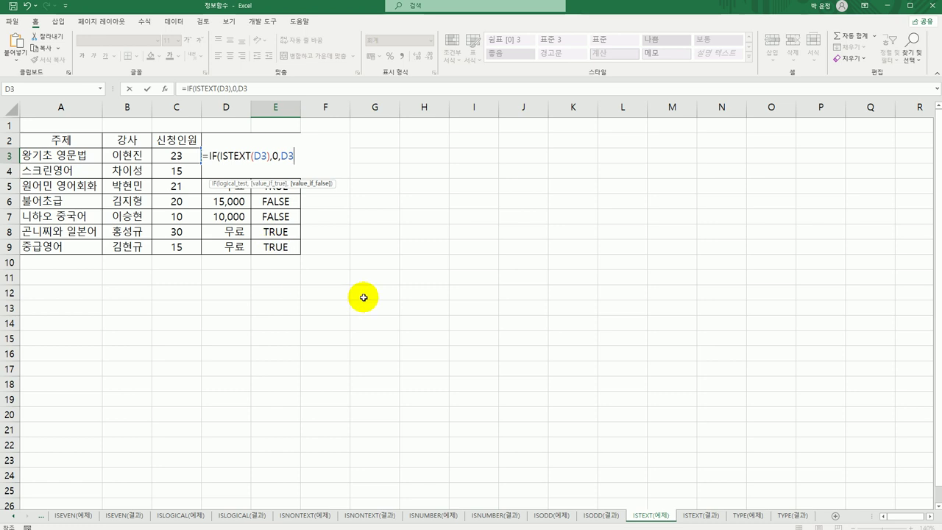
key("Return")
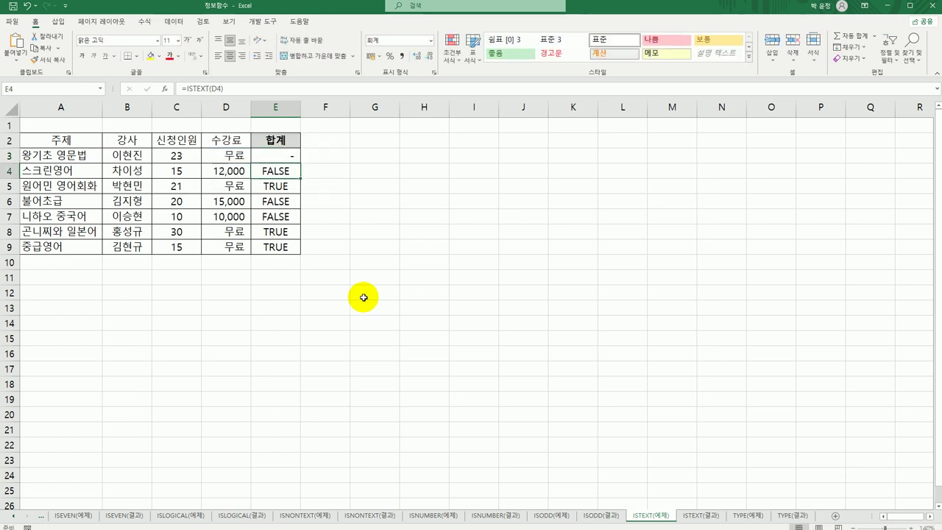
left_click(292, 154)
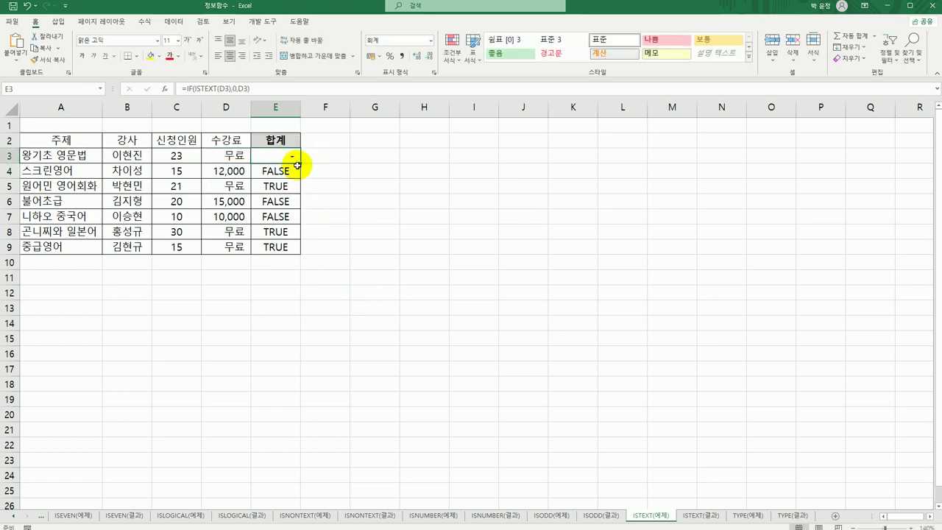
left_click_drag(301, 163, 294, 252)
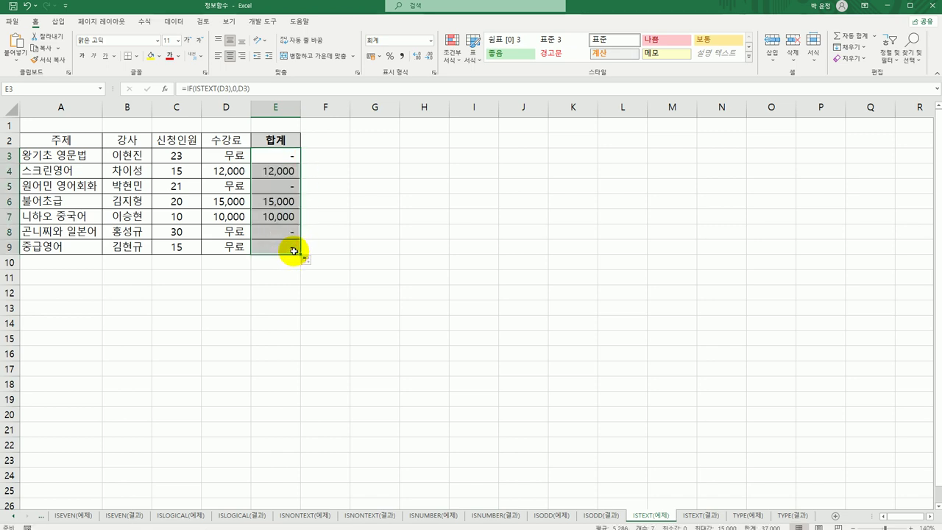
Step: Multiply the E3 formula by the applicant count as =C3*IF(ISTEXT(D3),0,D3) and fill it down to E9
left_click(278, 156)
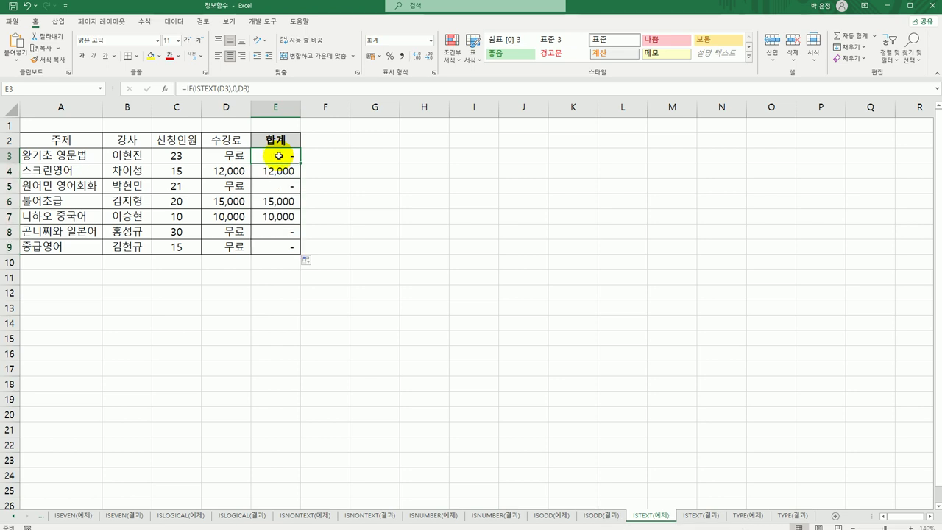
double_click(279, 156)
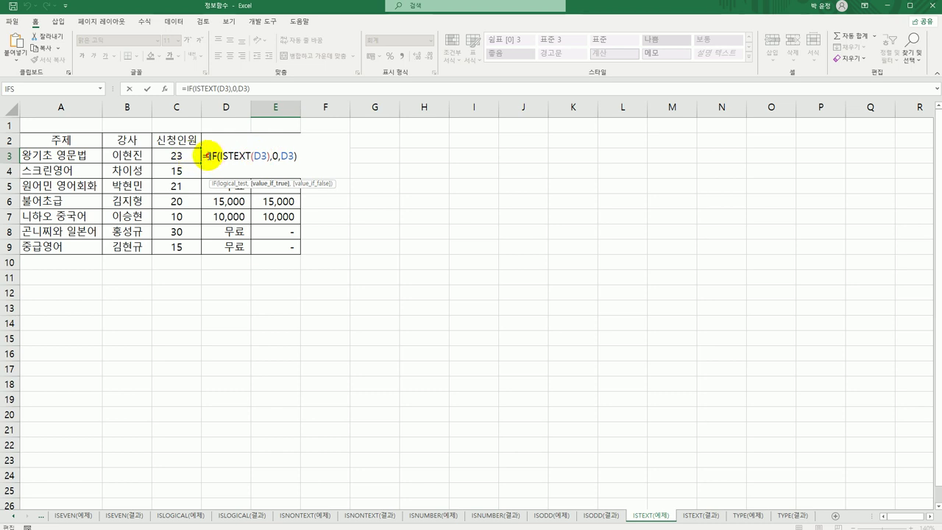
left_click(175, 156)
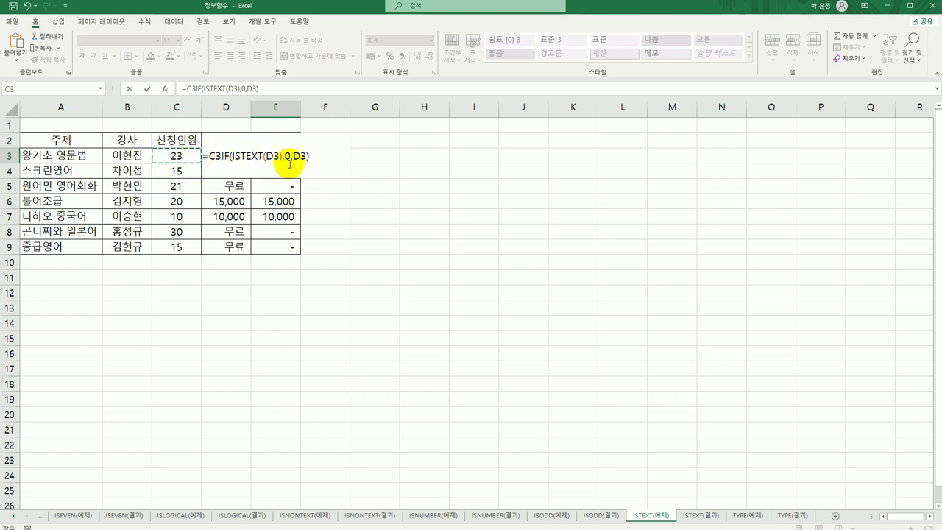
type("*")
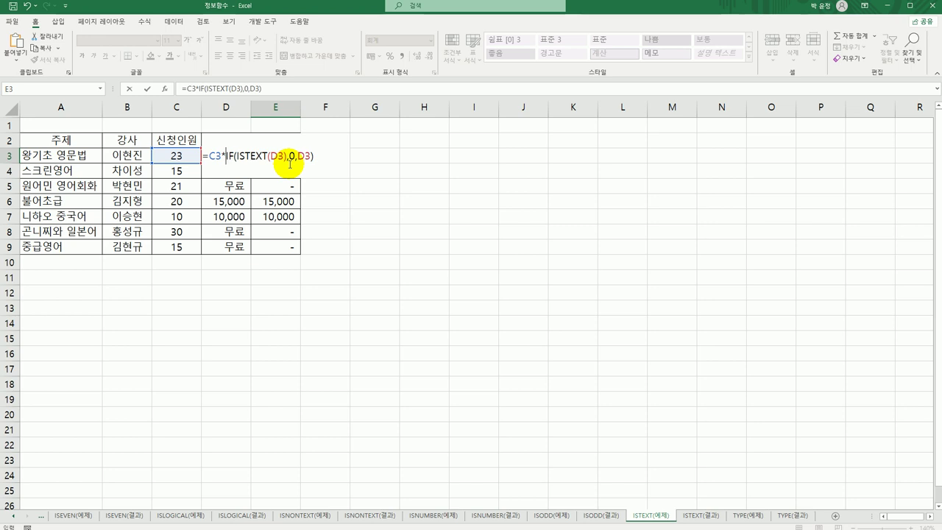
key("Return")
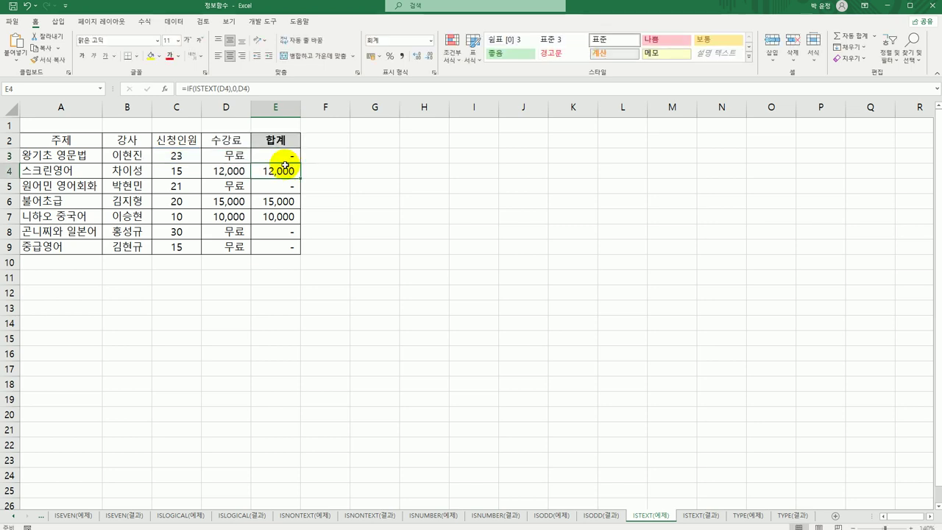
left_click(286, 156)
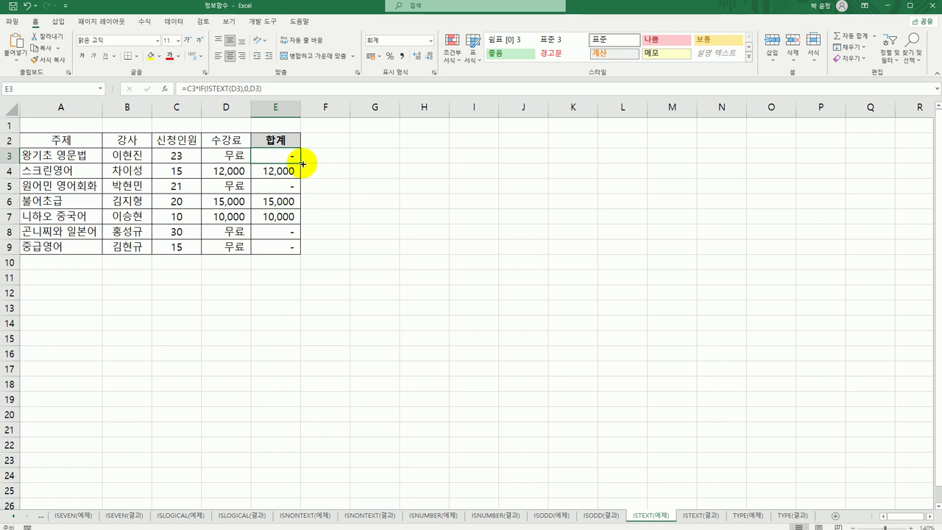
left_click_drag(300, 163, 300, 250)
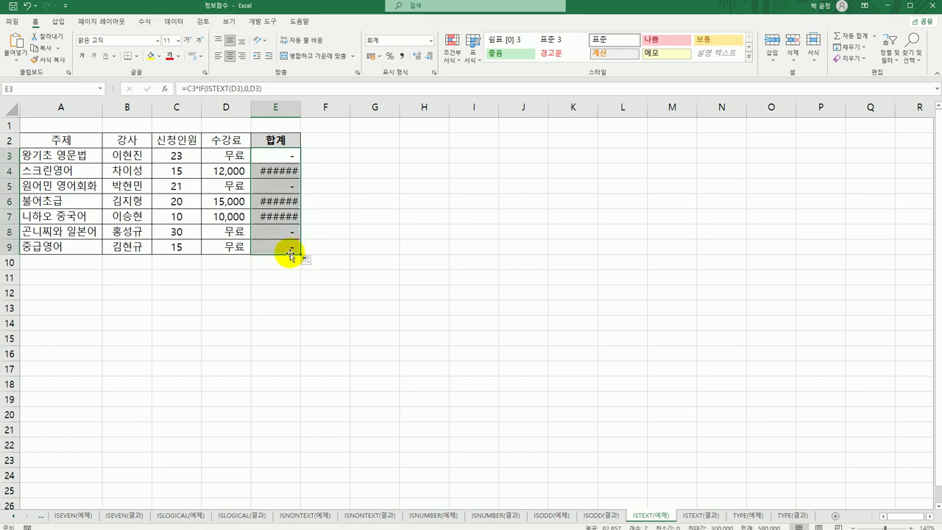
Step: Autofit column E on the ISTEXT(예제) sheet and on the ISTEXT(결과) sheet to compare the totals
double_click(299, 108)
left_click(282, 245)
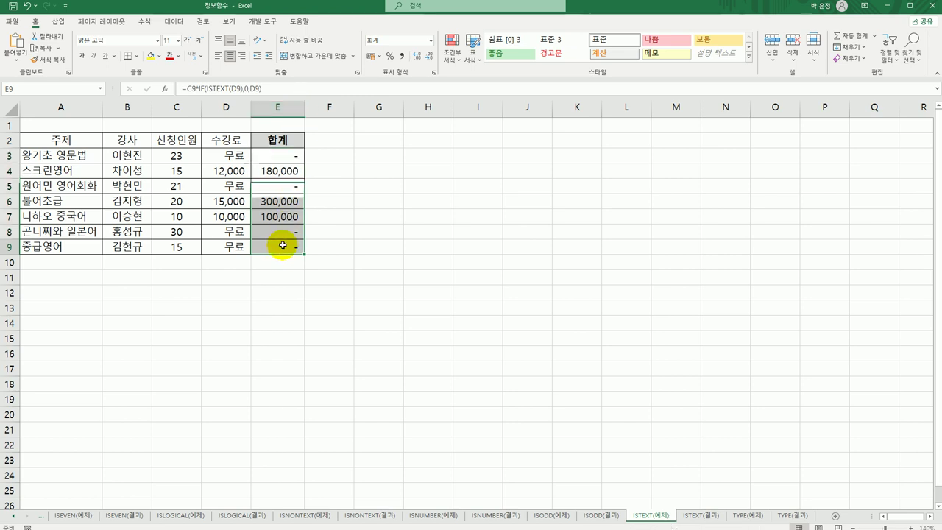
left_click(697, 516)
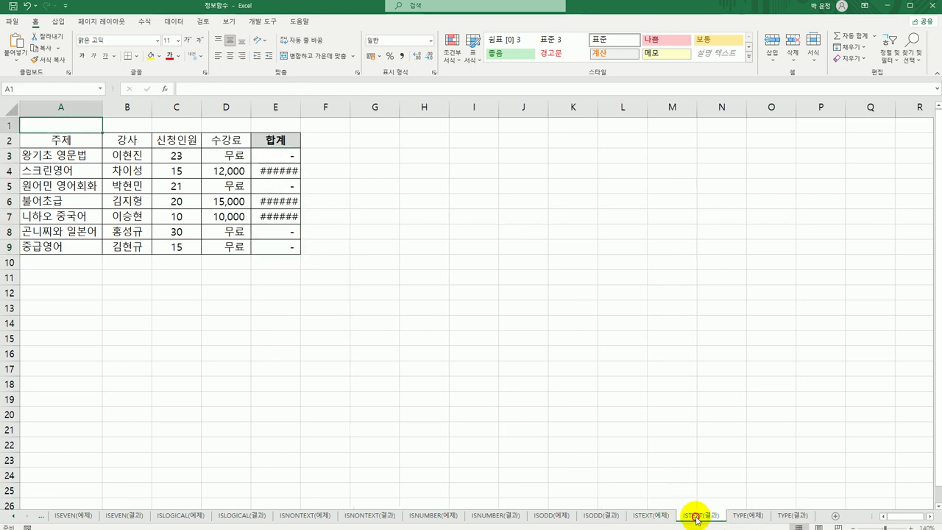
double_click(301, 107)
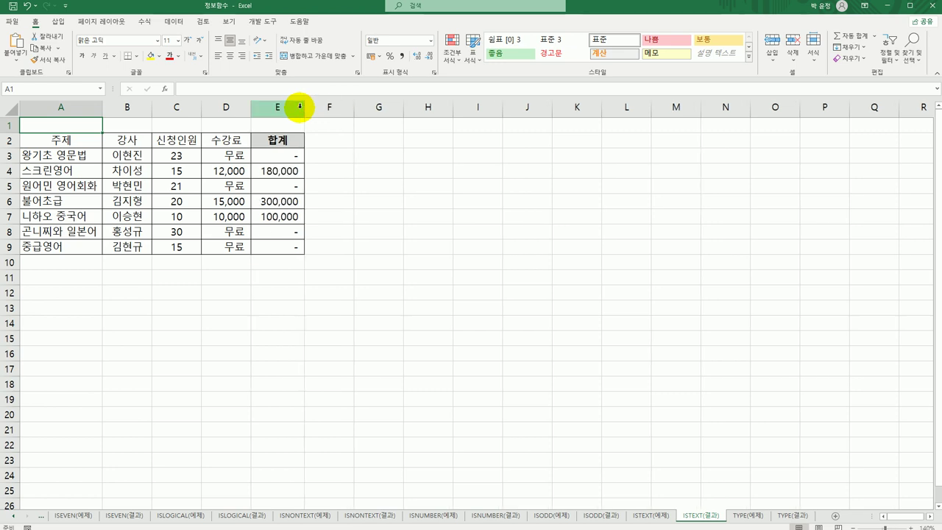
Step: On the TYPE(예제) sheet, enter =TYPE(A3) in B3
left_click(748, 517)
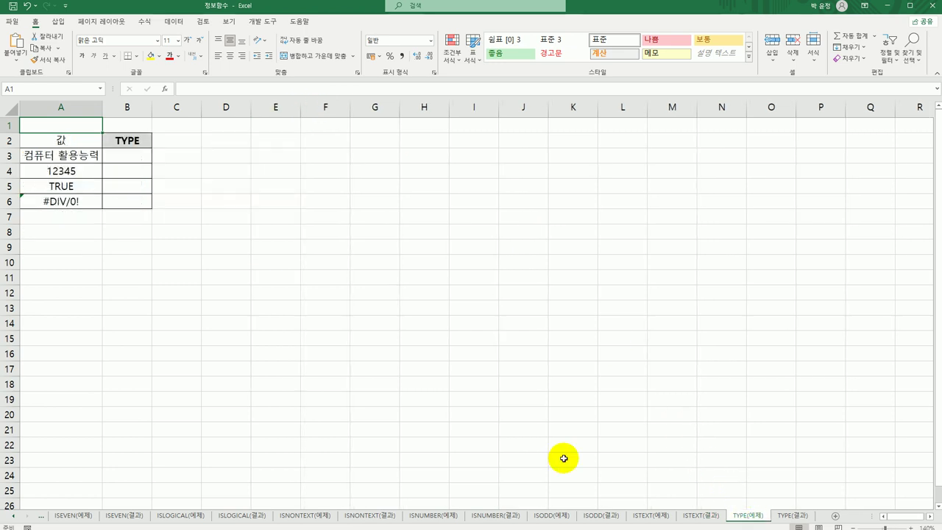
left_click(131, 155)
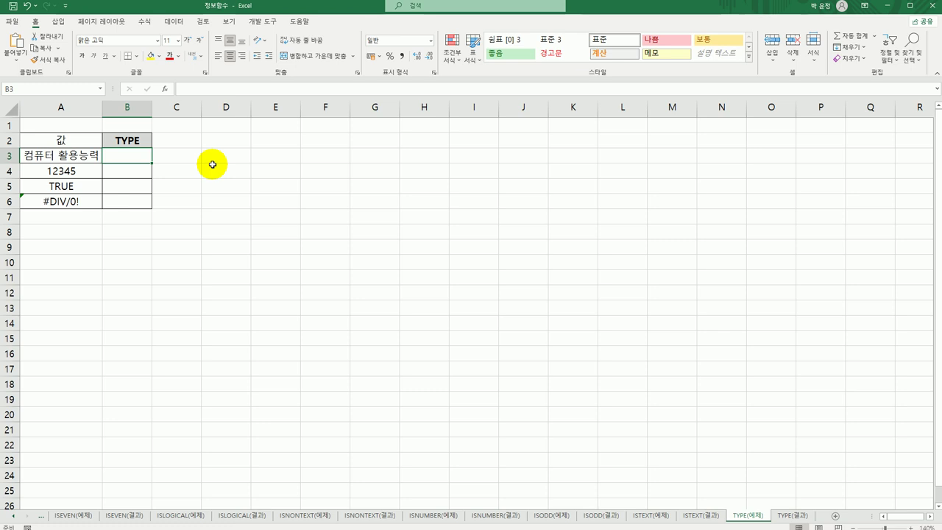
type("=T")
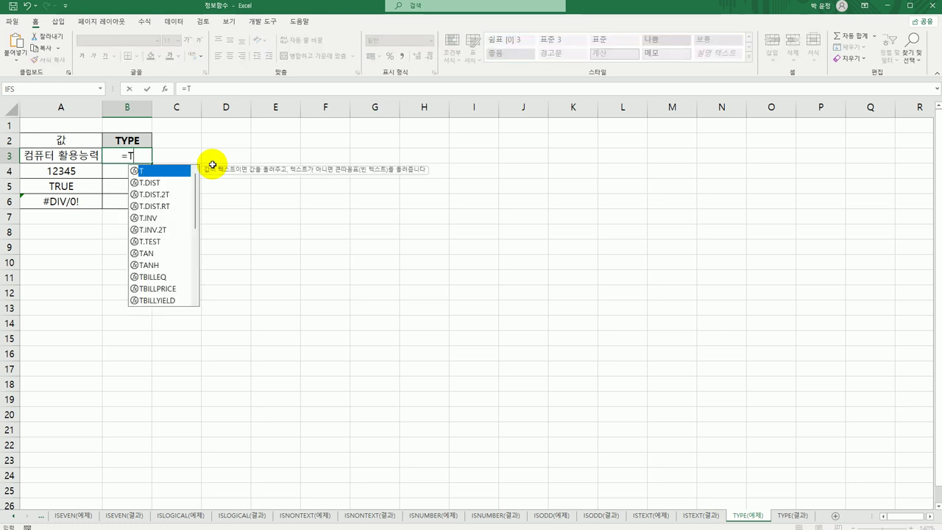
type("YPE(")
key("Left")
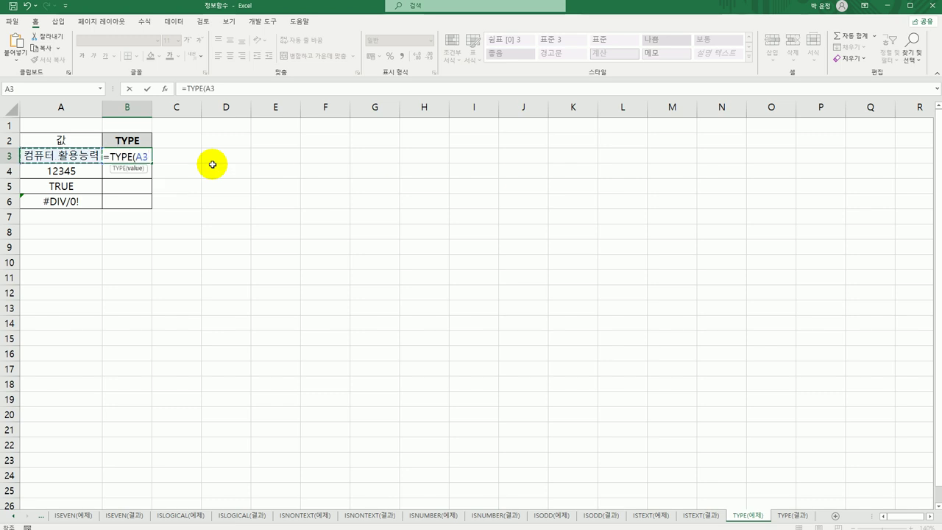
type(")")
key("Return")
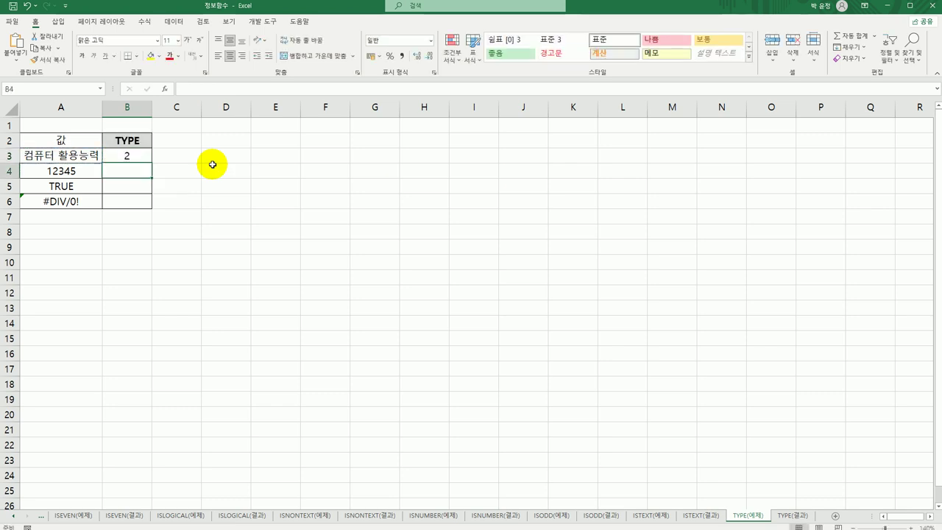
Step: Fill the TYPE formula from B3 down to B6 and check the type codes in B5 and B6
left_click(145, 154)
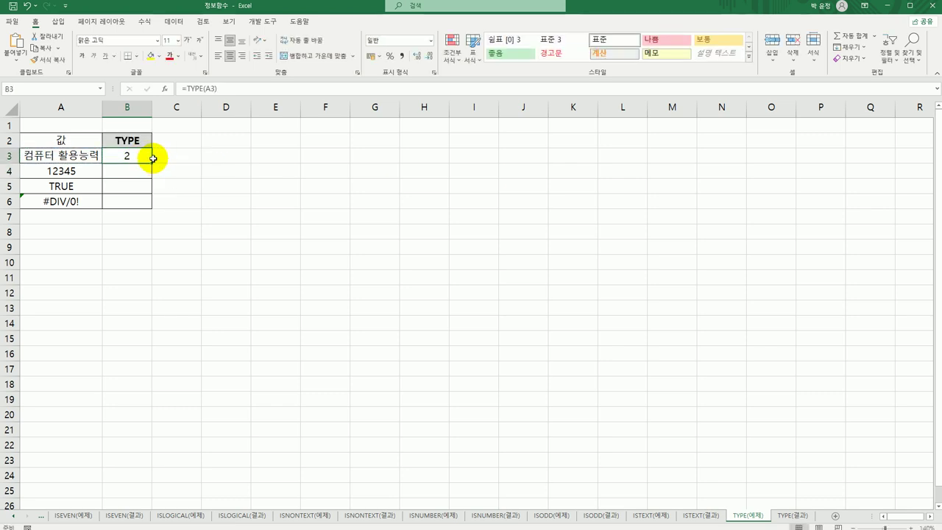
left_click_drag(152, 163, 138, 203)
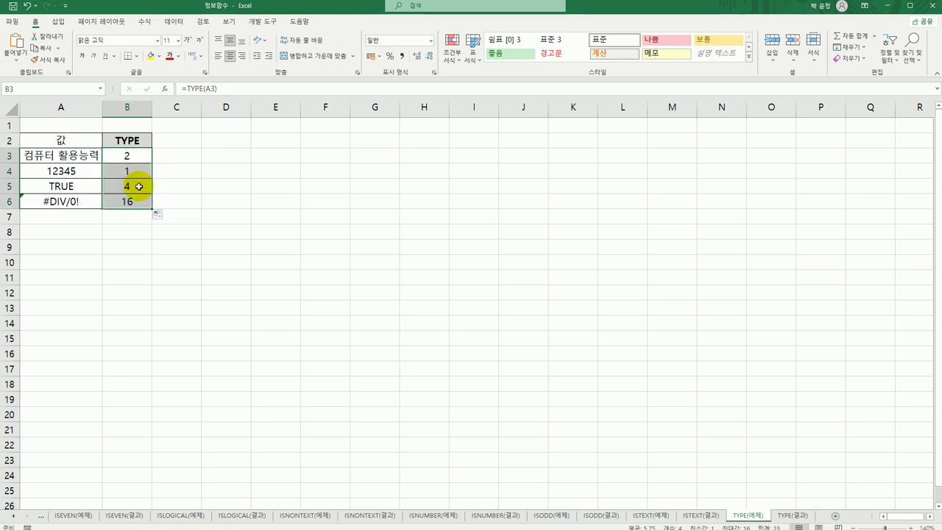
left_click(138, 186)
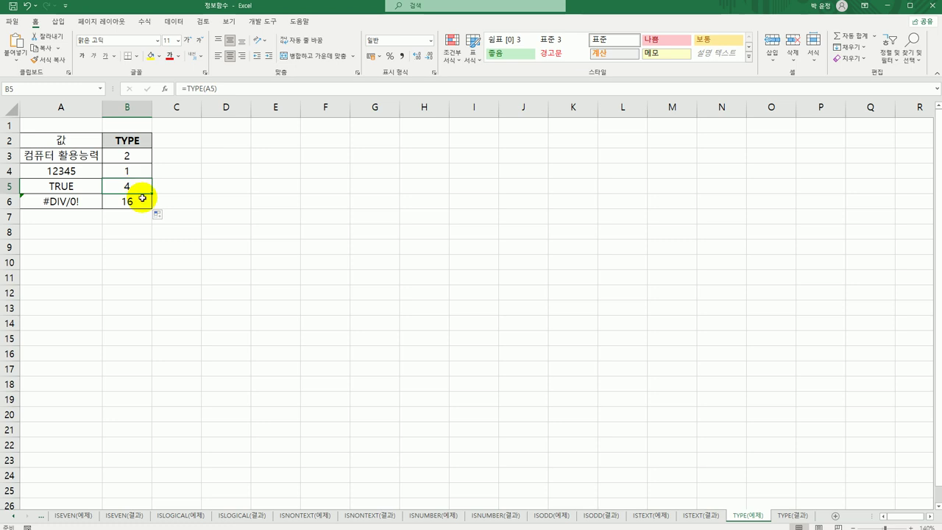
left_click(141, 199)
Step: Wrap the TYPE formula in B3 in an IF that returns "숫자" when the type equals 1
left_click(135, 154)
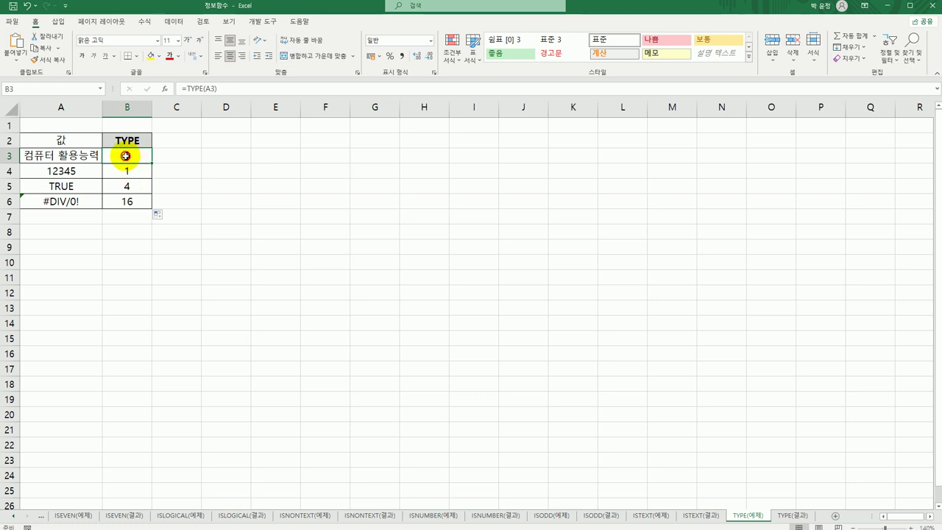
double_click(125, 156)
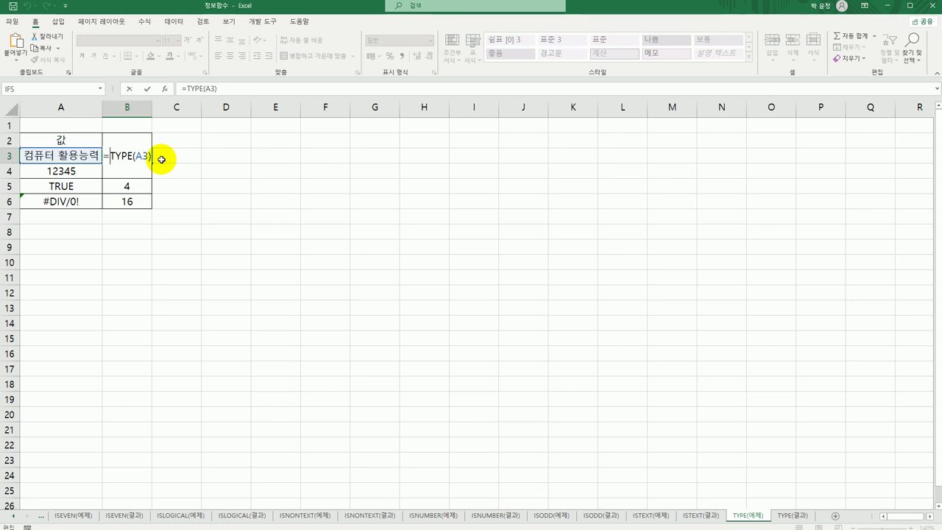
type("IF(")
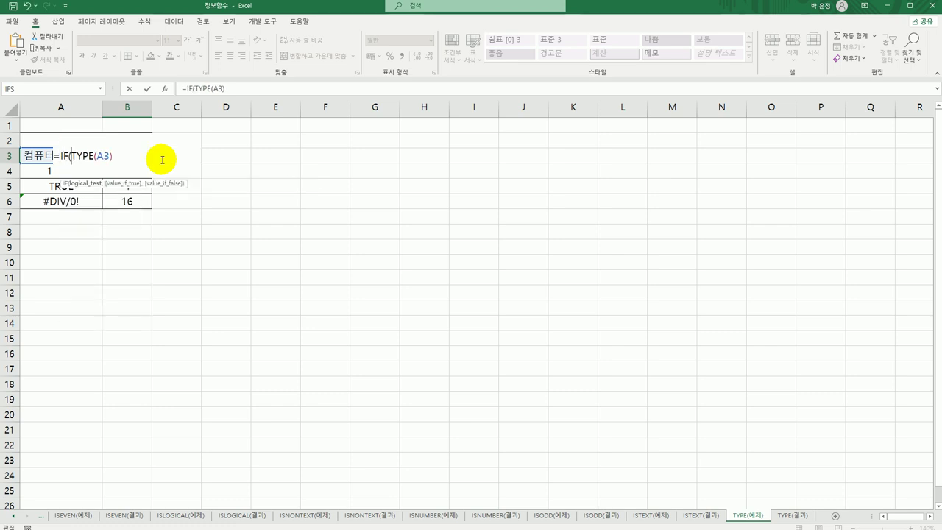
key("End")
type("=")
type("1,")
type("\"T")
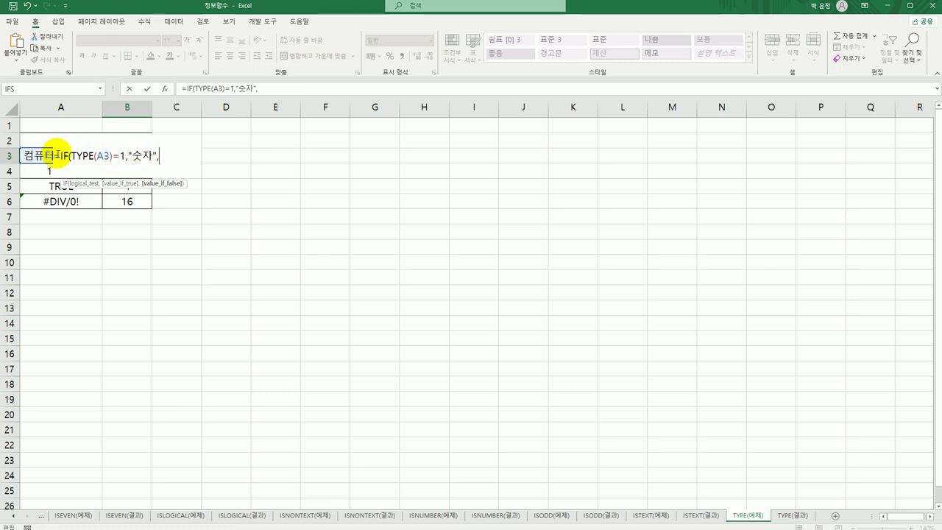
Step: Copy the IF(TYPE(A3)=1,"숫자", part of the B3 formula as a nested IF and change it to return "문자" for type 2
left_click_drag(61, 156, 159, 157)
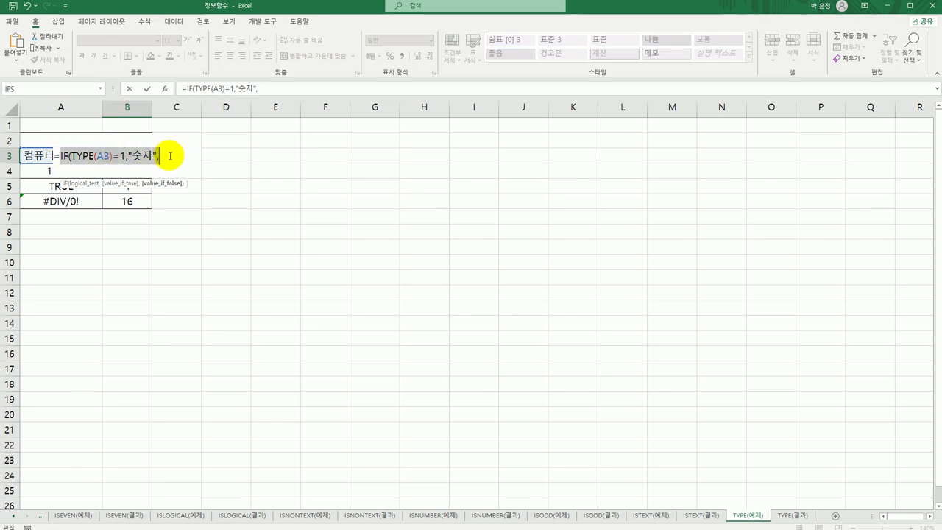
key("ctrl+c")
key("End")
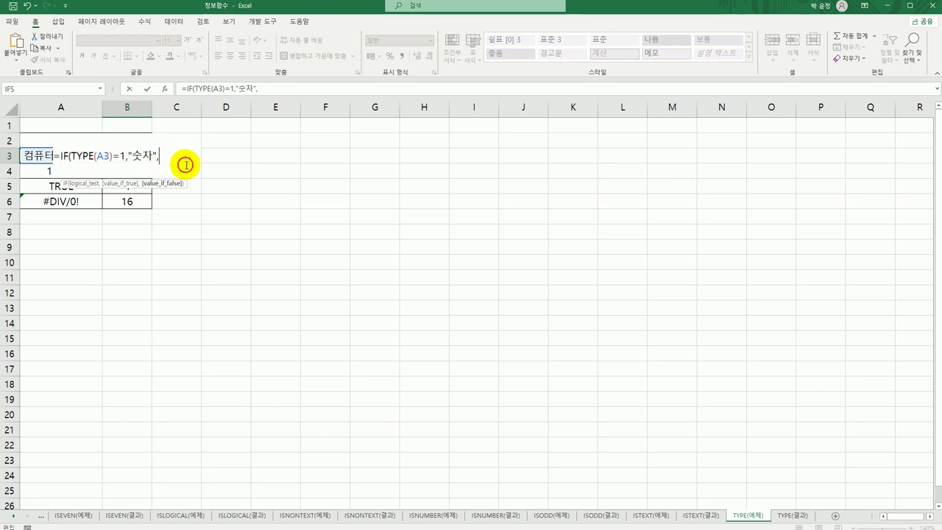
key("ctrl+v")
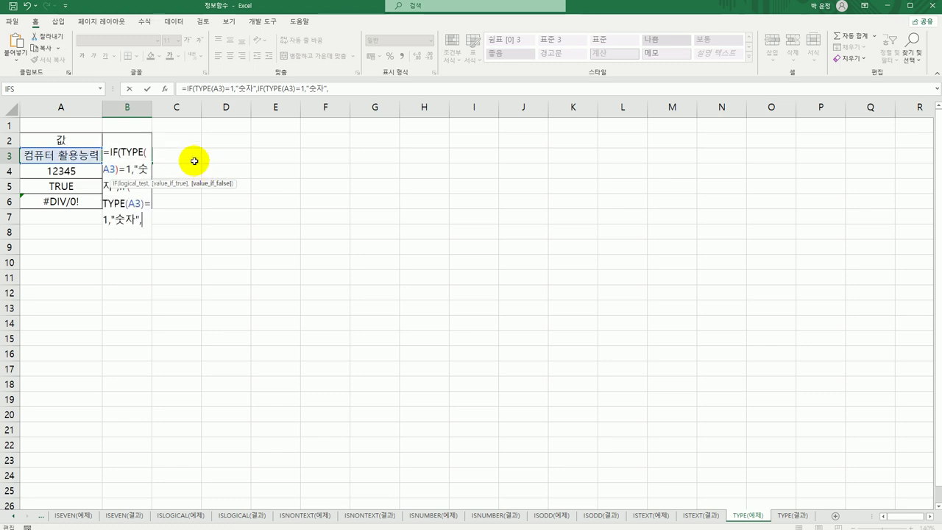
left_click(107, 219)
key("BackSpace")
type("2")
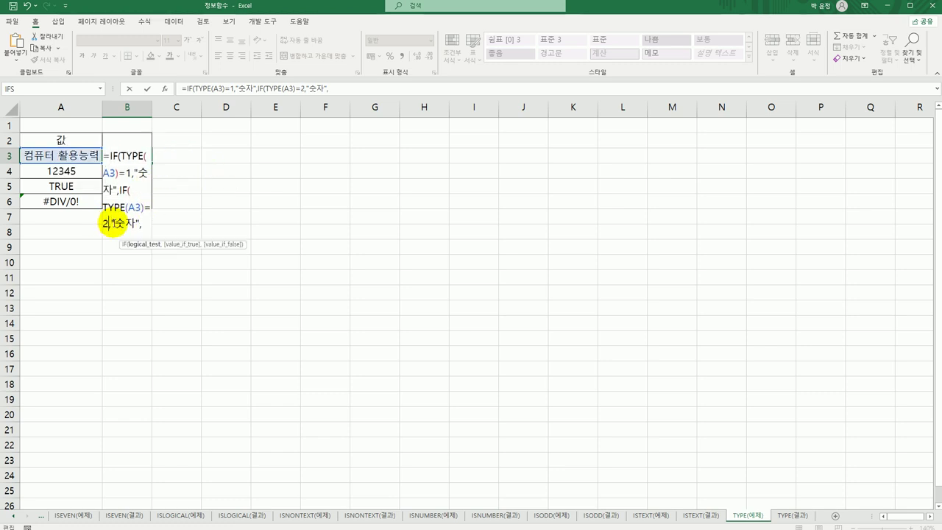
left_click_drag(114, 223, 122, 229)
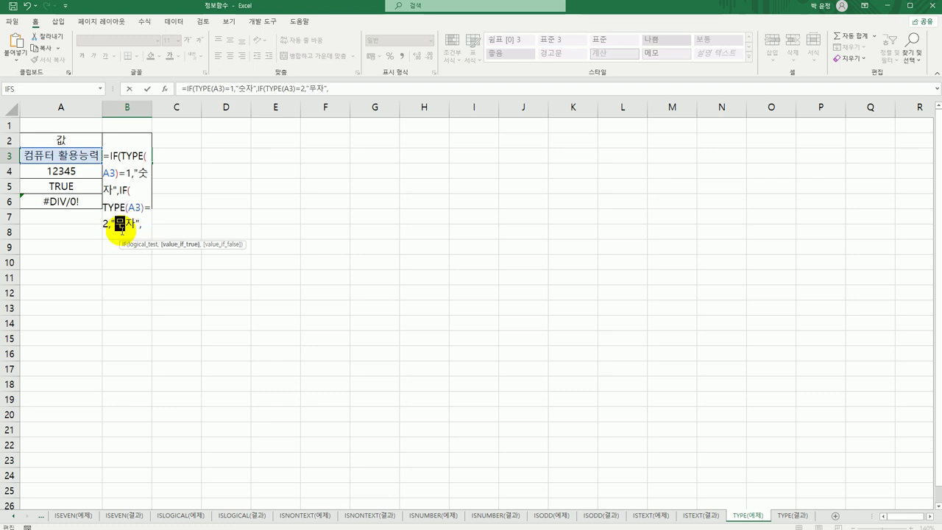
type("문")
left_click(145, 220)
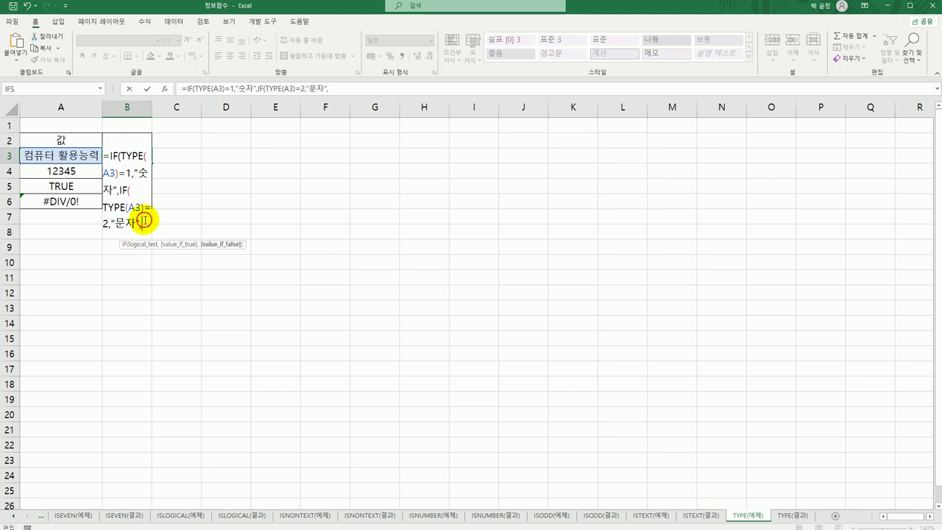
Step: Nest a third copy of the IF condition in the B3 formula that returns "논리" when the type equals 4
key("ctrl+v")
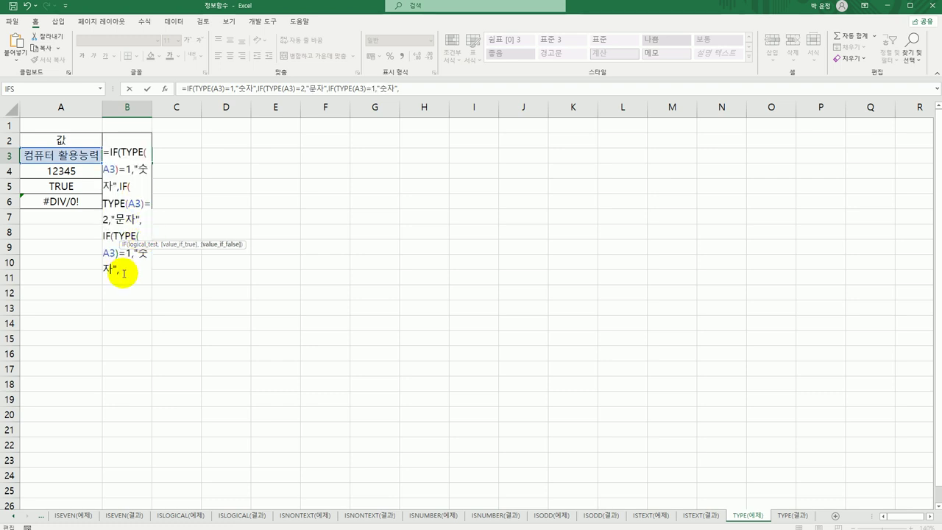
double_click(129, 255)
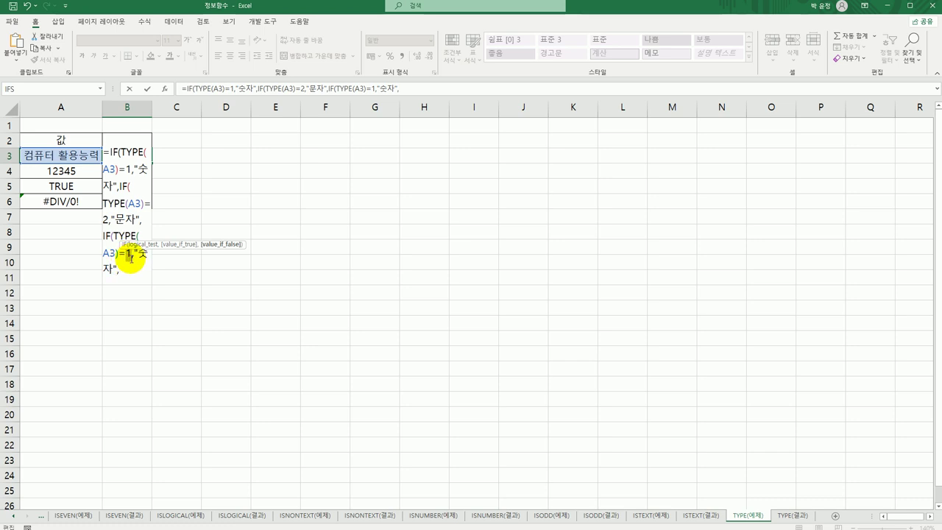
type("4")
double_click(108, 272)
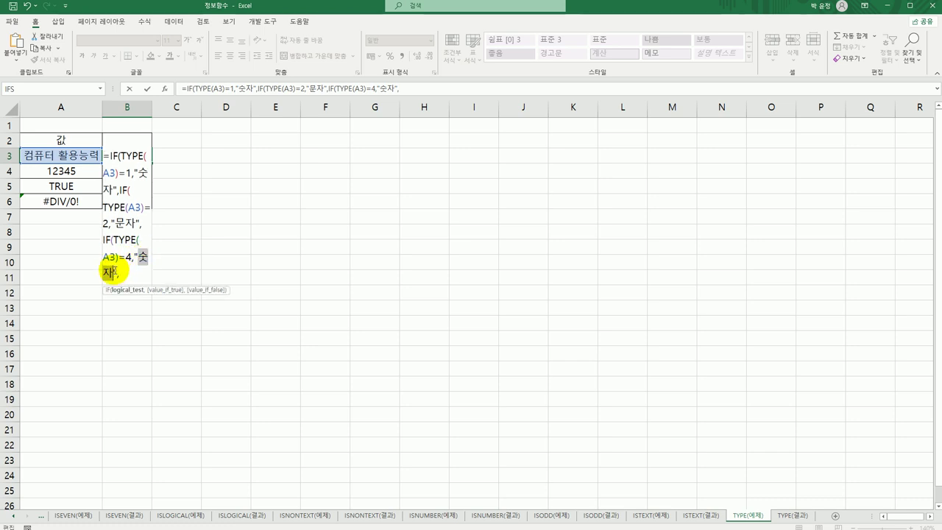
type("ㄴㅗㄴㄹ")
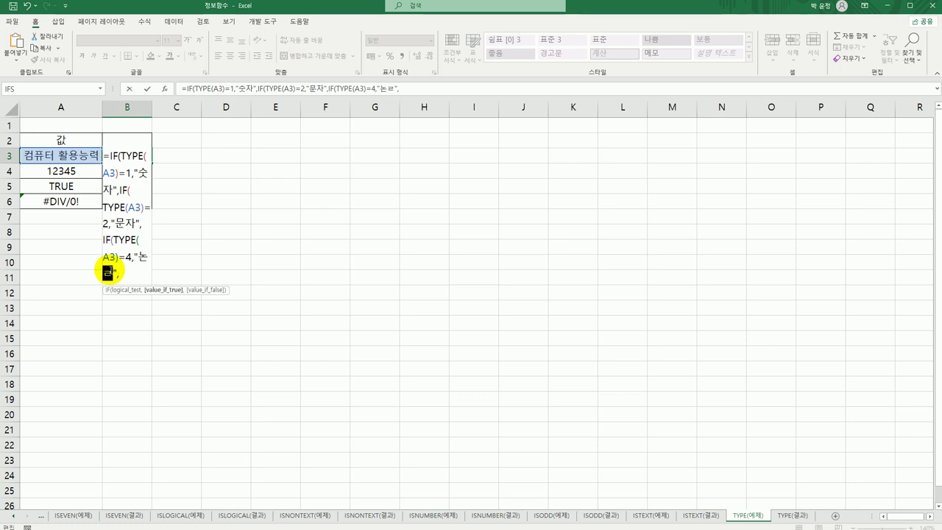
type("ㅣ")
left_click(122, 270)
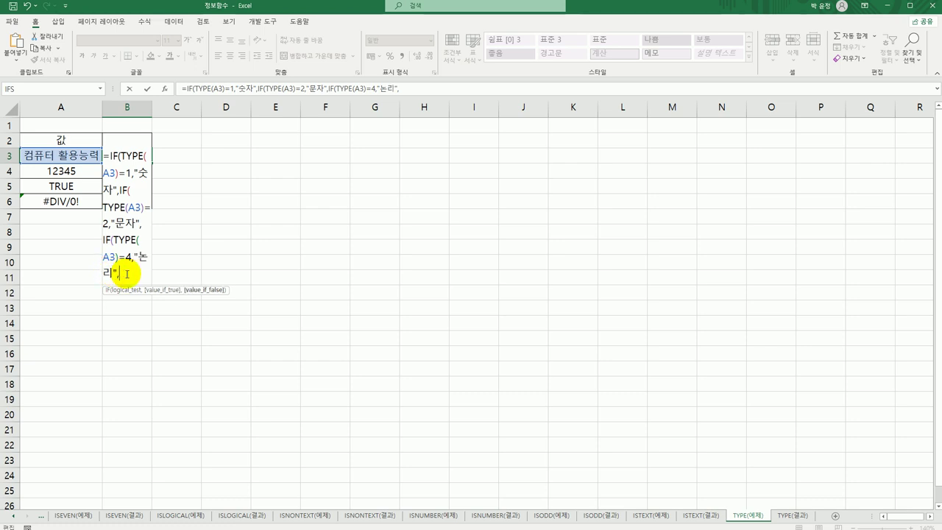
Step: Nest a fourth IF that returns "오류값" when the type equals 16, close all four parentheses and commit the B3 formula
key("ctrl+v")
left_click(108, 304)
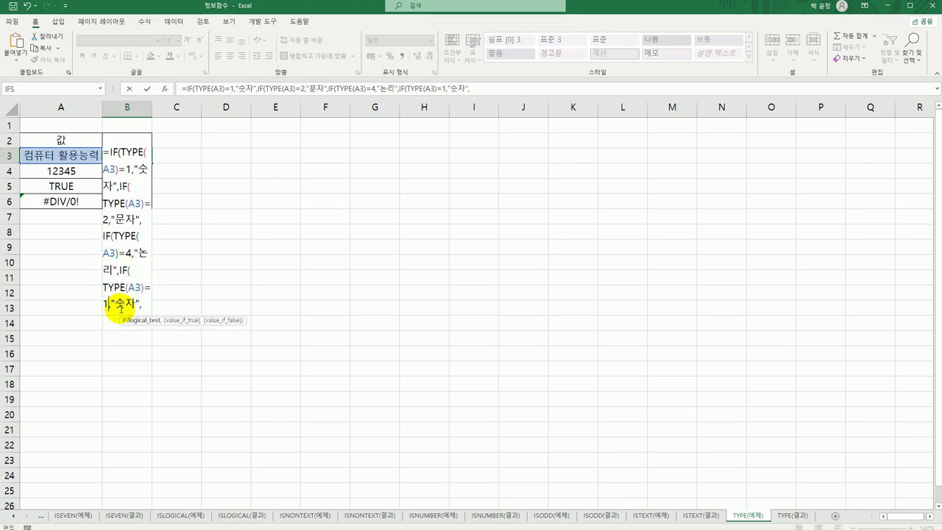
type("6")
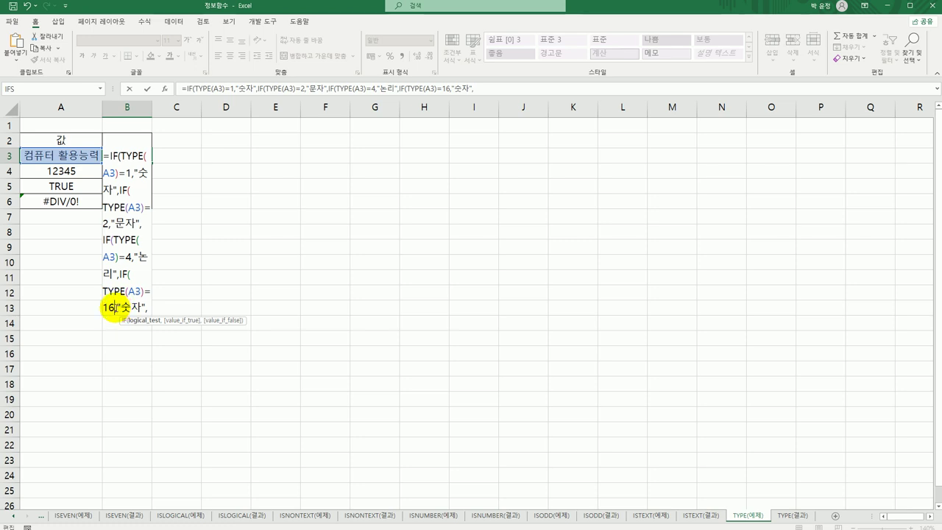
left_click(117, 307)
double_click(124, 308)
type("오")
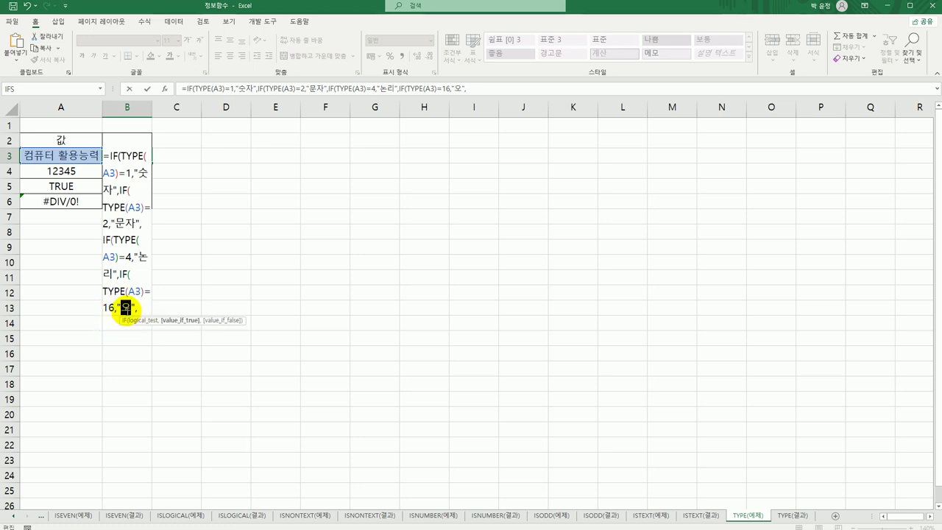
type("류값")
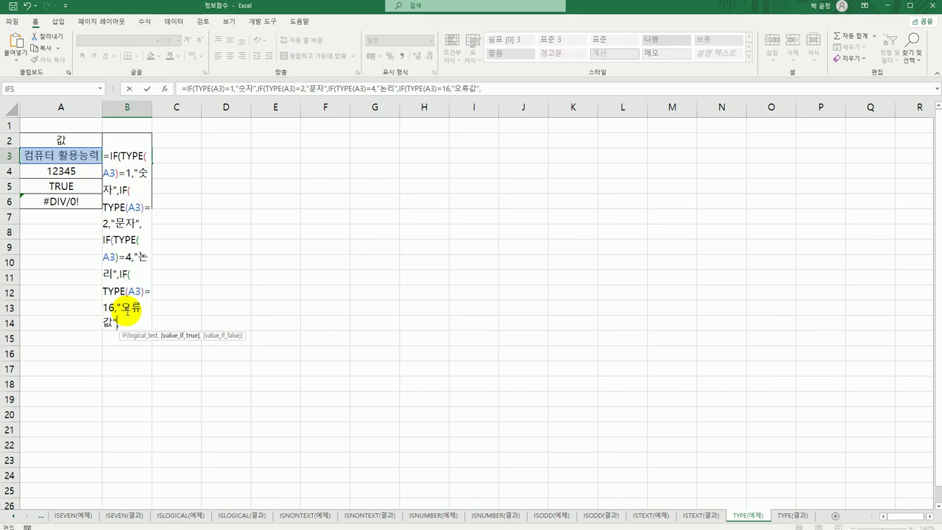
key("BackSpace")
type(")))")
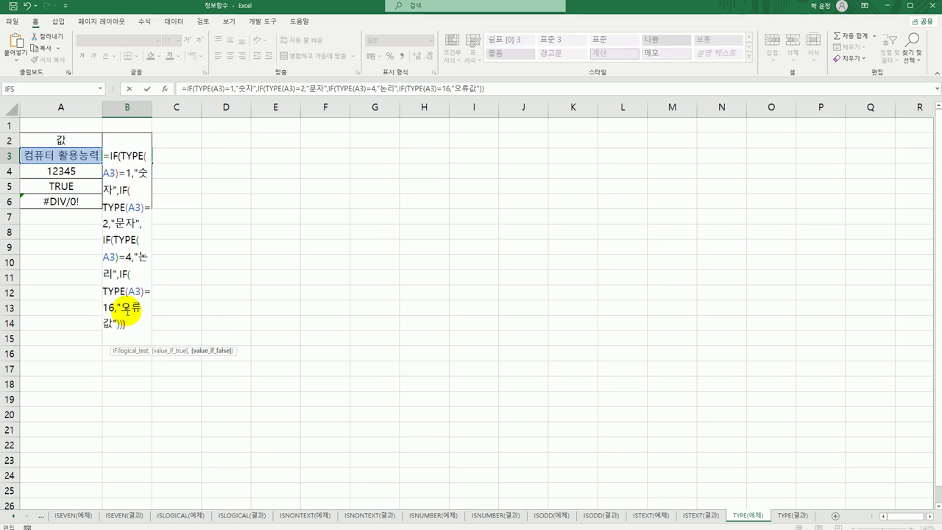
type(")")
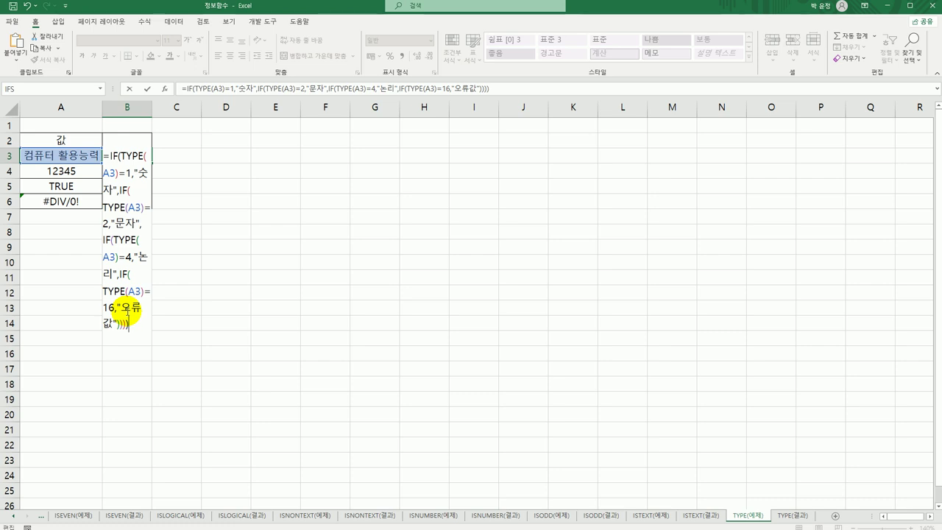
key("Return")
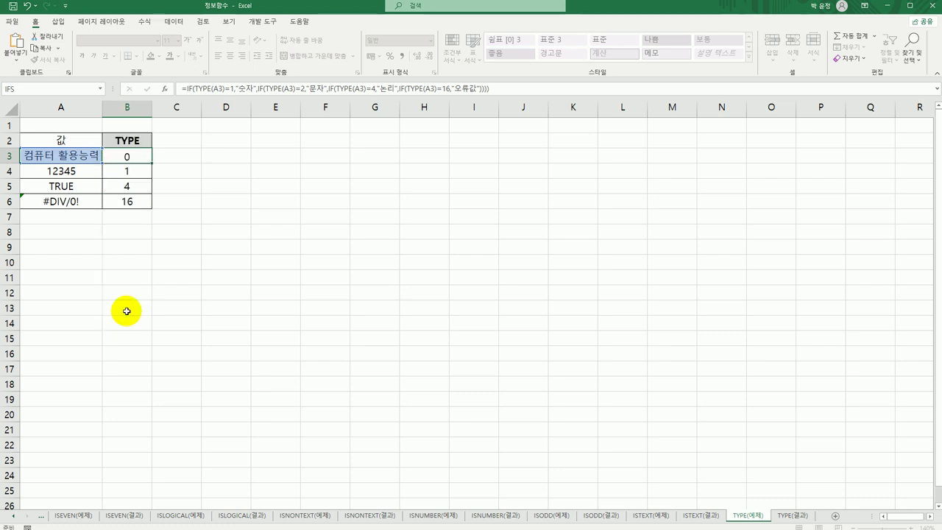
Step: Fill the nested IF formula from B3 down to B6 and check the copied formula in B6
left_click(139, 158)
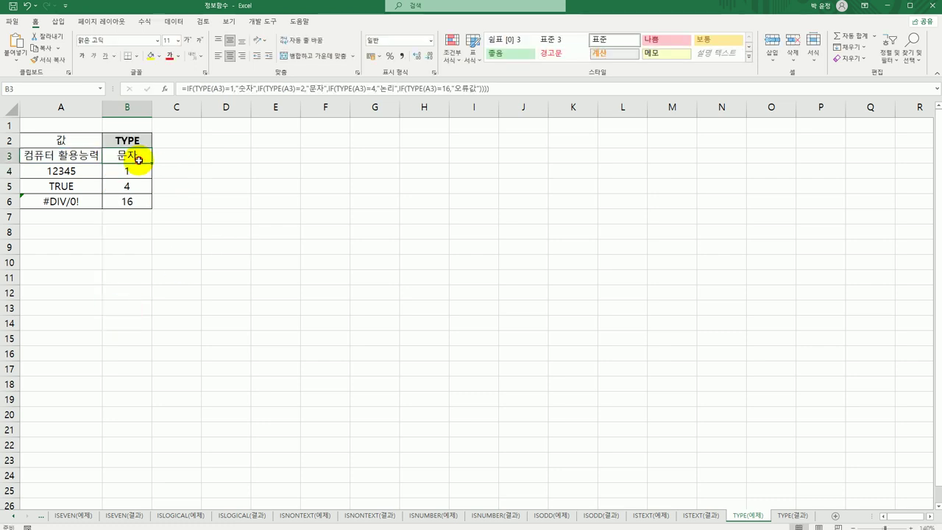
left_click_drag(151, 161, 144, 206)
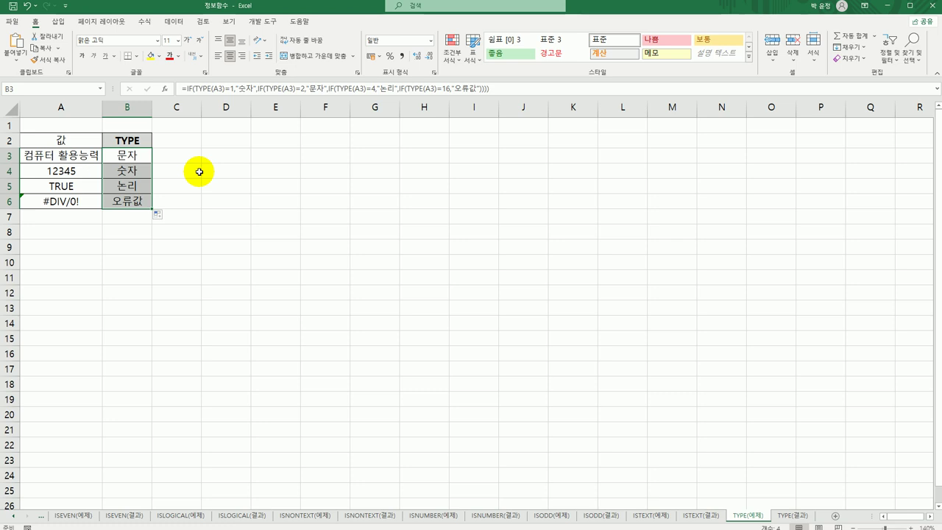
left_click(127, 201)
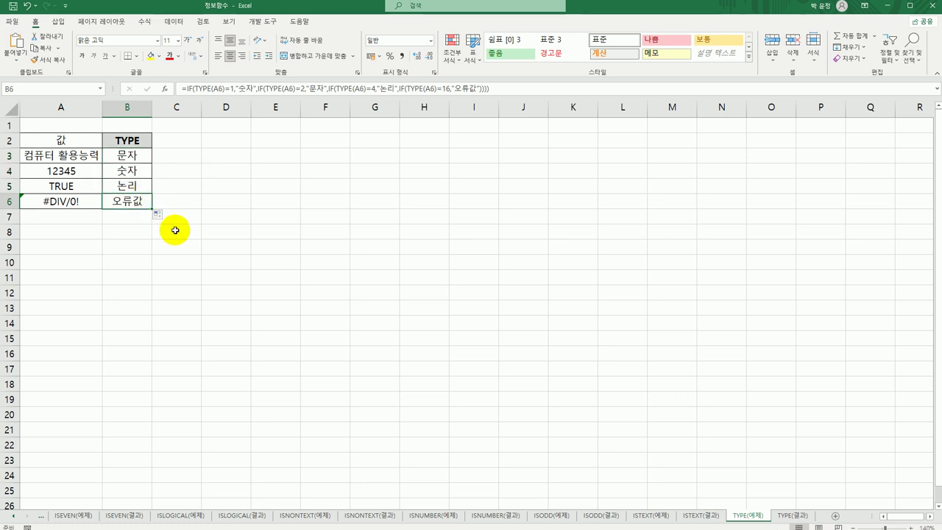